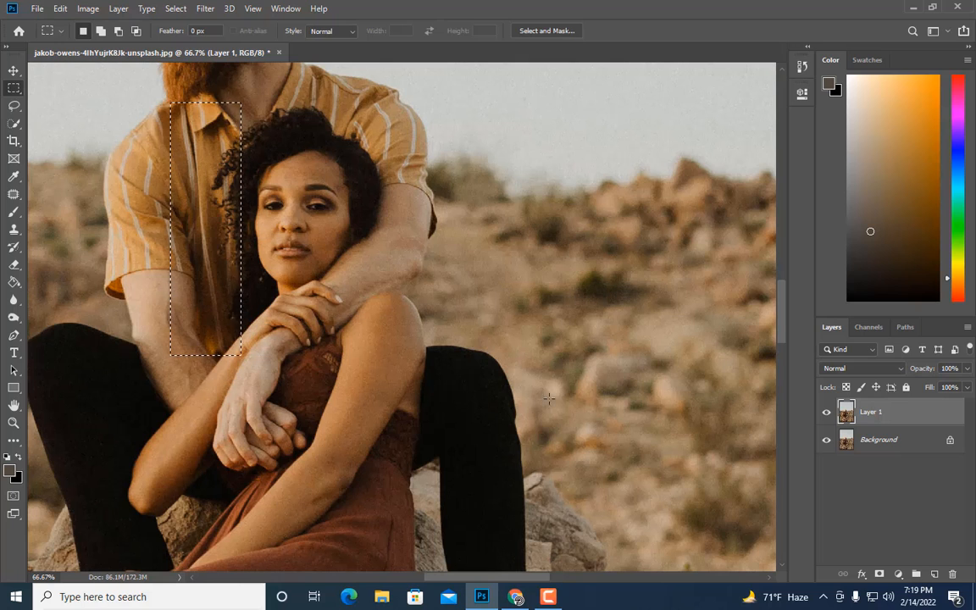
Step: Copy the selected shirt strip to a new layer, convert it to a smart object, and place it mirrored over the woman's face
key("ctrl+j")
right_click(907, 412)
left_click(826, 195)
key("ctrl+t")
left_click_drag(240, 230, 322, 254)
key("Return")
key("ctrl+plus")
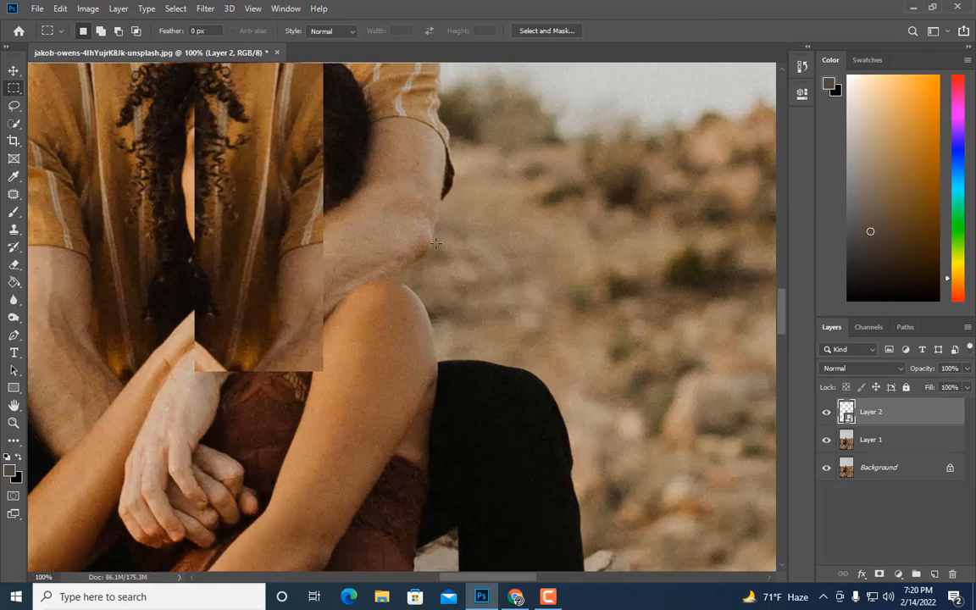
Step: Raise the mirrored shirt strip slightly and warp its upper edge so the collar fits the man's neckline
scroll(436, 239, "up", 3)
key("ctrl+t")
left_click_drag(269, 236, 272, 217)
left_click(465, 31)
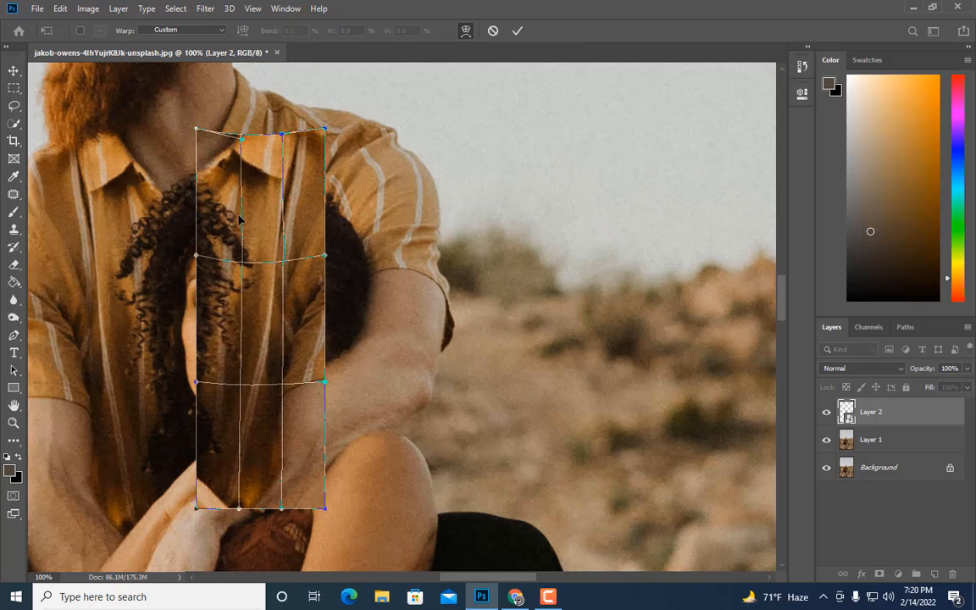
left_click_drag(276, 135, 245, 165)
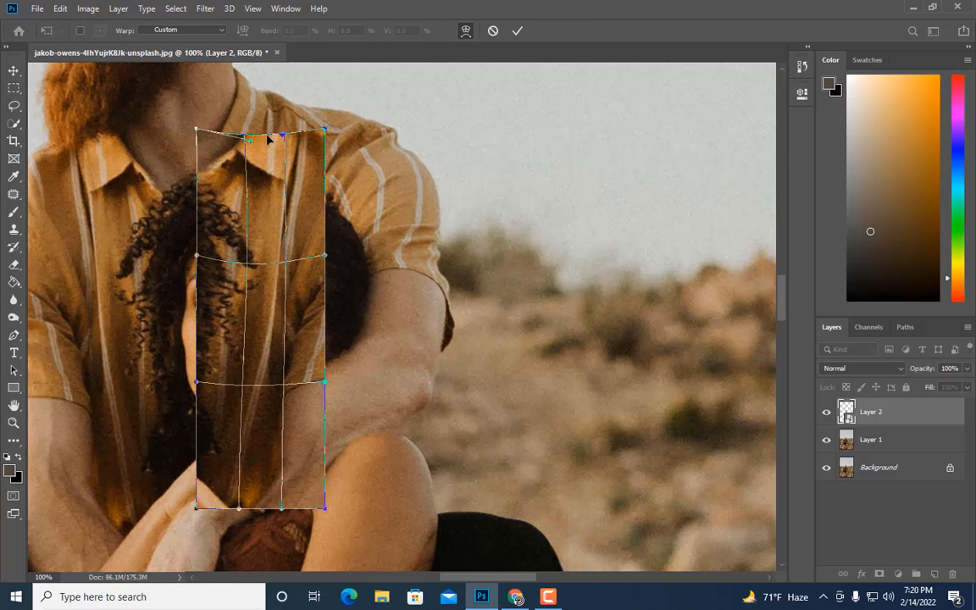
key("Return")
Step: Erase the outer edge of the mirrored shirt strip with a small soft Eraser, about size 50
key("e")
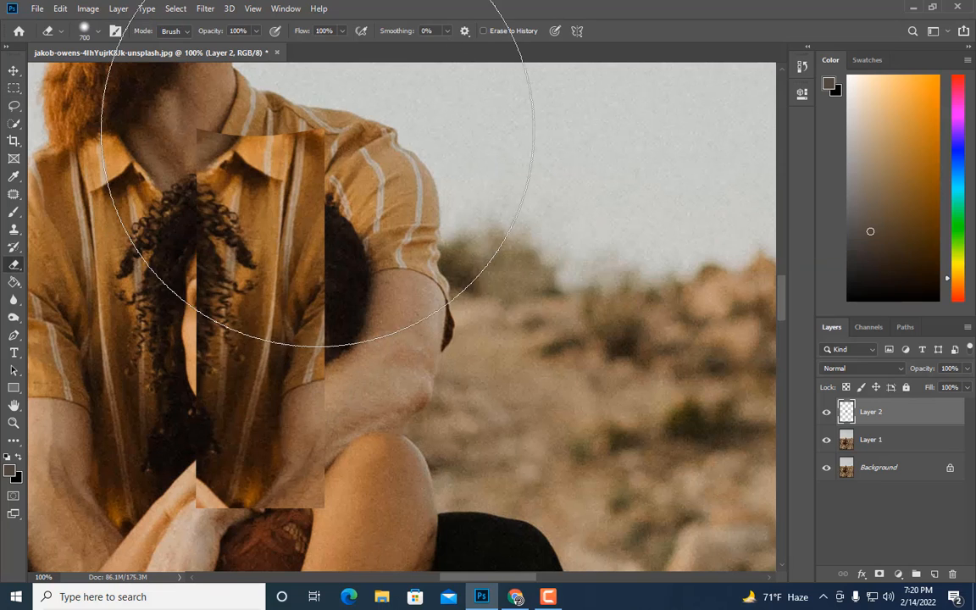
key("bracketleft")
key("bracketleft")
key("bracketleft")
key("bracketleft")
key("bracketleft")
key("bracketleft")
key("bracketleft")
key("bracketleft")
key("bracketleft")
key("bracketleft")
key("bracketleft")
key("bracketleft")
key("bracketleft")
key("bracketleft")
key("bracketleft")
scroll(141, 266, "down", 2)
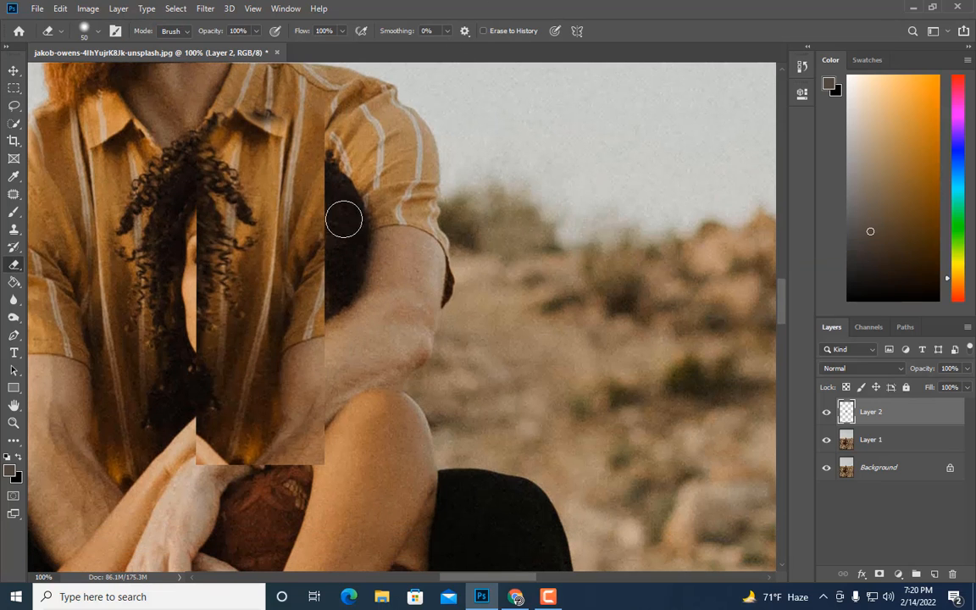
mouse_move(344, 219)
left_mouse_down()
mouse_move(308, 350)
mouse_move(340, 124)
mouse_move(321, 174)
mouse_move(320, 278)
mouse_move(289, 386)
mouse_move(351, 418)
mouse_move(207, 477)
mouse_move(247, 406)
mouse_move(197, 436)
left_mouse_up()
key("bracketright")
Step: Merge the mirrored shirt strip layer with Layer 1
key("ctrl+minus")
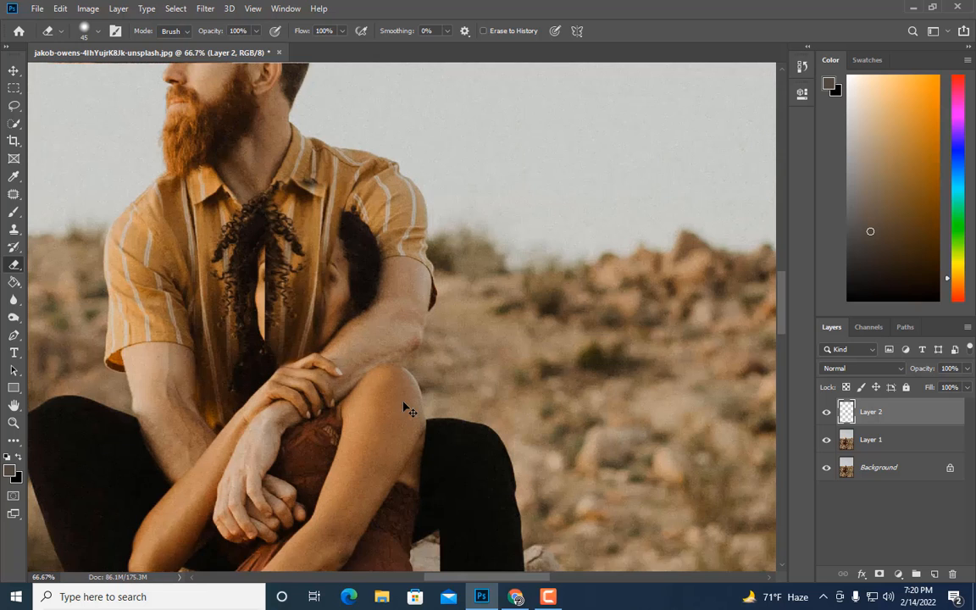
scroll(410, 408, "up", 1)
left_click(879, 440, "ctrl")
right_click(878, 441)
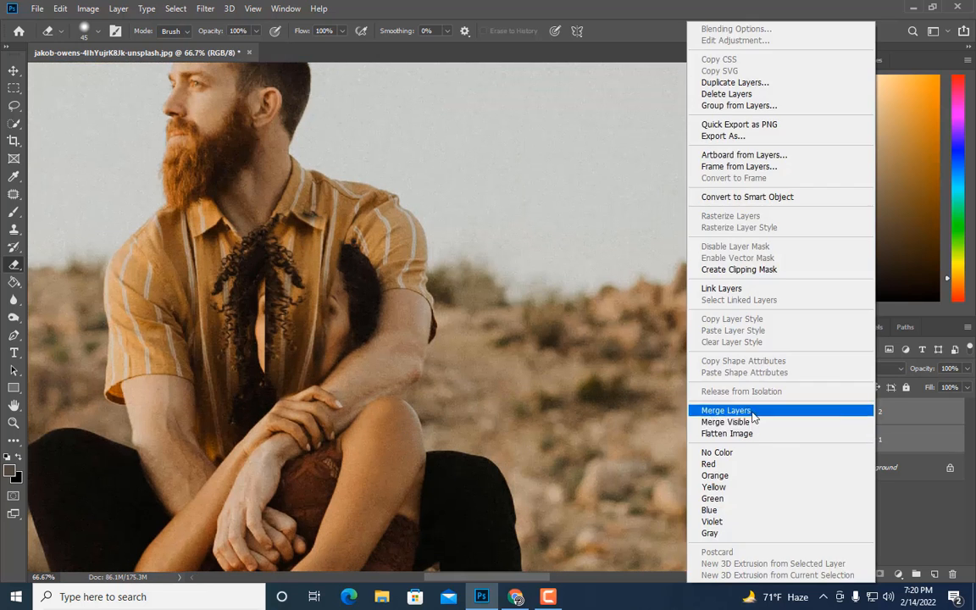
left_click(751, 412)
Step: On a new empty layer, cover the duplicated collar with plain shirt fabric using the Clone Stamp
key("ctrl+plus")
scroll(463, 338, "up", 2)
left_click(934, 573)
key("s")
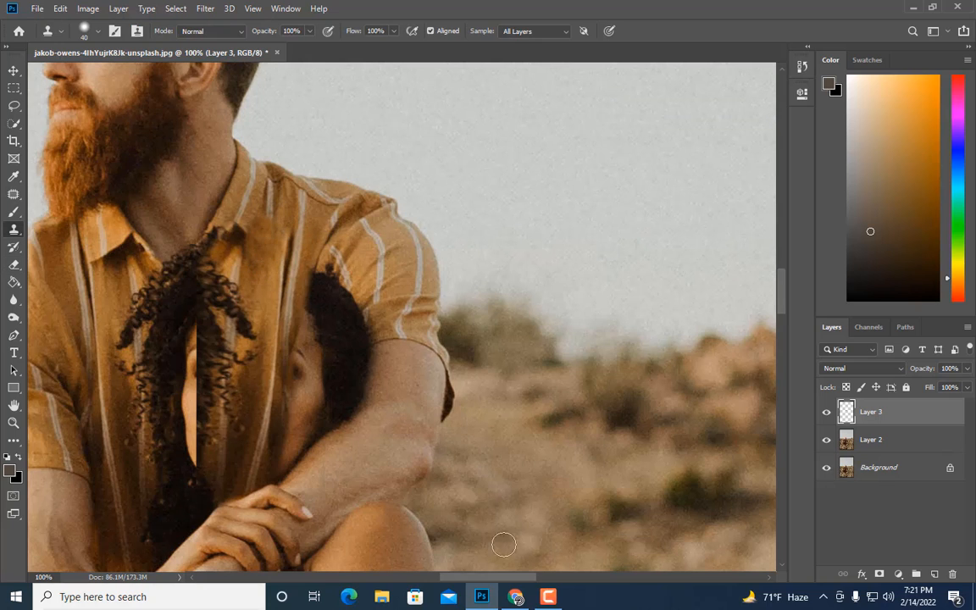
Step: Copy the man's intact collar flap to a new layer above Layer 3 and convert it to a smart object
scroll(503, 544, "left", 5)
key("m")
left_click(886, 440)
key("ctrl+j")
left_click_drag(886, 440, 884, 407)
right_click(882, 412)
left_click(756, 197)
Step: Mirror the collar copy, narrow it to about 74% width, and rotate it to fit the opposite side of the neckline
key("ctrl+t")
left_click_drag(275, 243, 358, 244)
left_click_drag(346, 263, 469, 260)
left_click_drag(542, 293, 531, 310)
left_click_drag(457, 254, 456, 249)
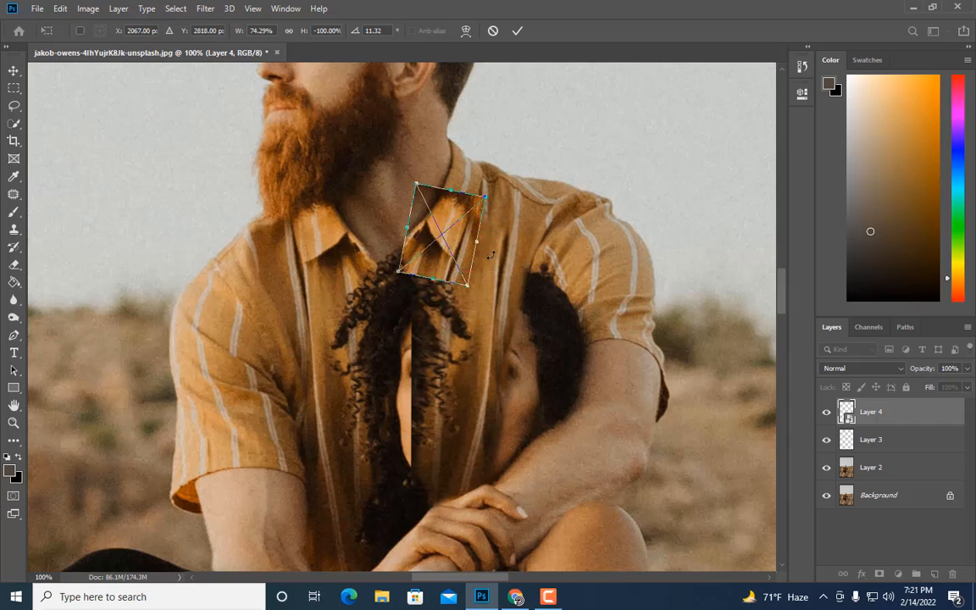
key("Return")
key("ctrl+plus")
key("ctrl+minus")
key("ctrl+t")
left_click_drag(478, 303, 482, 302)
key("Return")
Step: Rasterize the collar copy's layer and trim its edge into the shirt with the Eraser at size 25
right_click(881, 414)
left_click(747, 247)
left_click(13, 264)
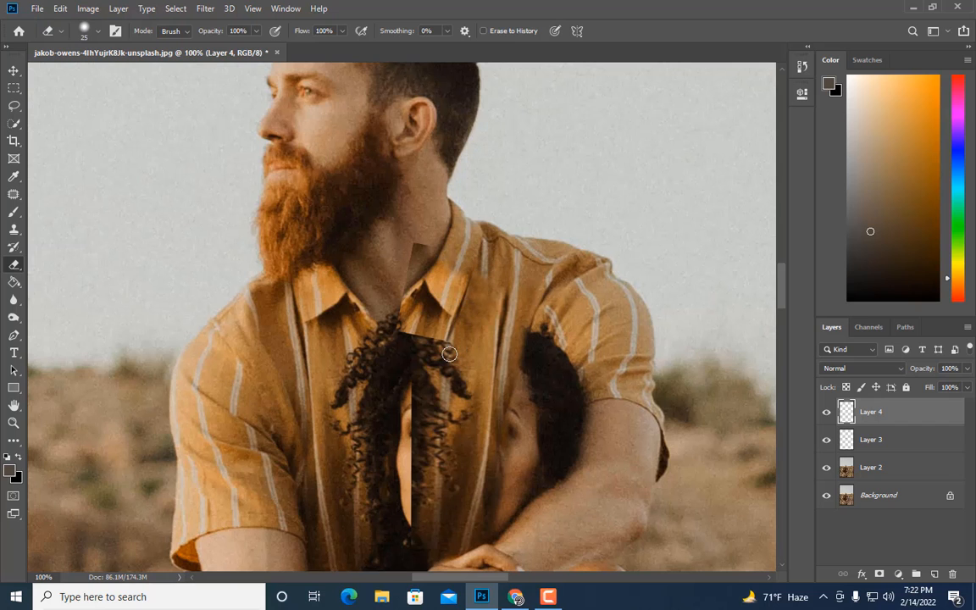
Step: Reduce the collar copy's saturation to about -35 with Hue/Saturation
left_click(88, 9)
mouse_move(91, 43)
left_click(248, 116)
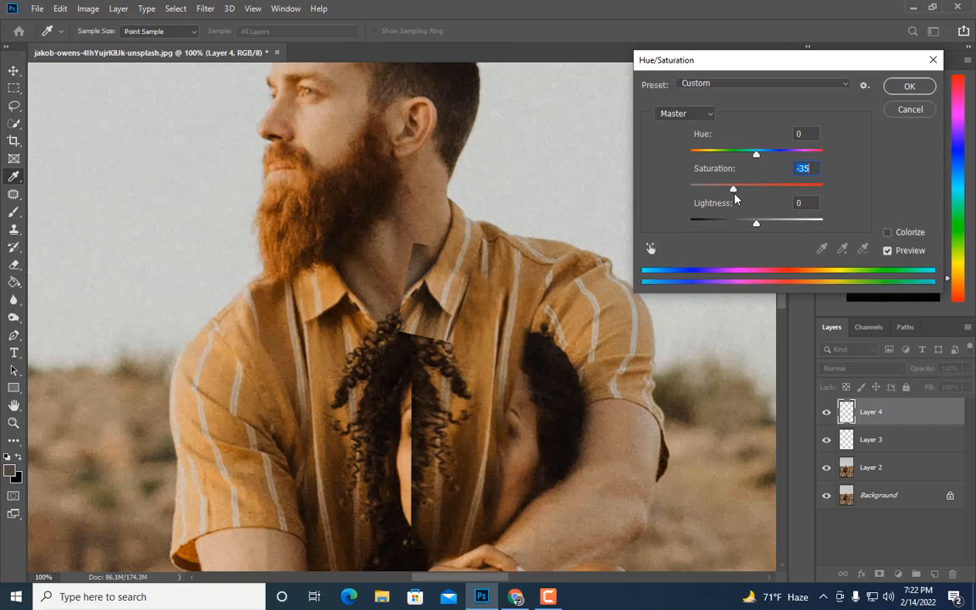
left_click(909, 86)
Step: Convert the collar copy to a smart object and warp it slightly to match the neckline
right_click(881, 413)
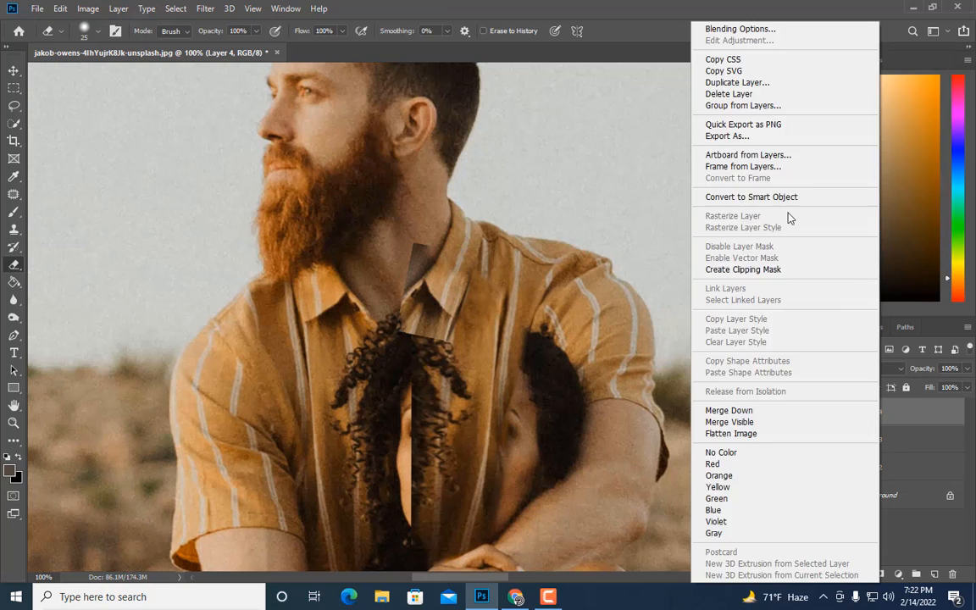
left_click(776, 197)
key("ctrl+t")
left_click(465, 31)
left_click_drag(439, 280, 442, 281)
left_click_drag(429, 331, 427, 329)
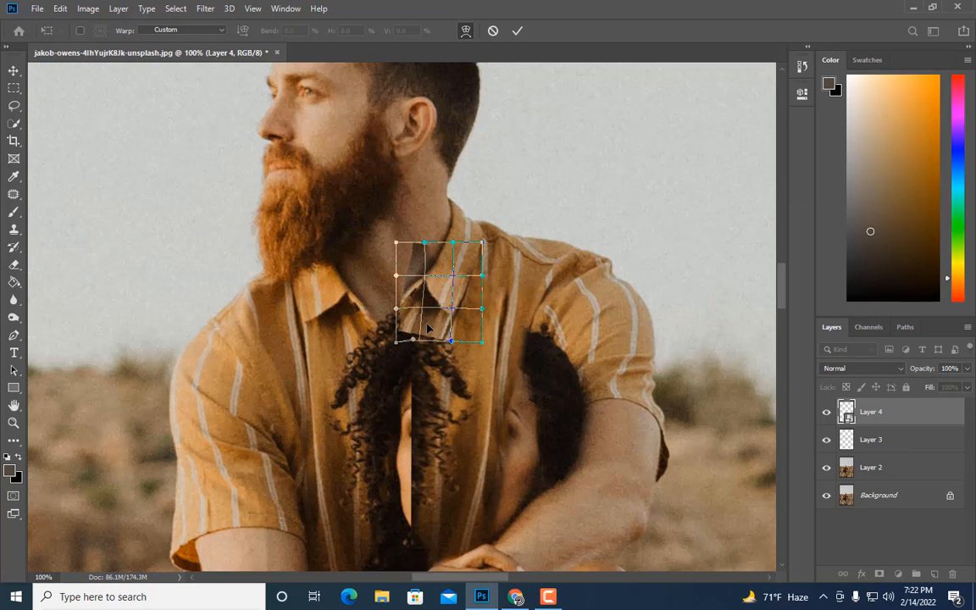
key("Return")
Step: Erase the leftover neck patch around the collar copy and merge the retouching layers above the Background
key("e")
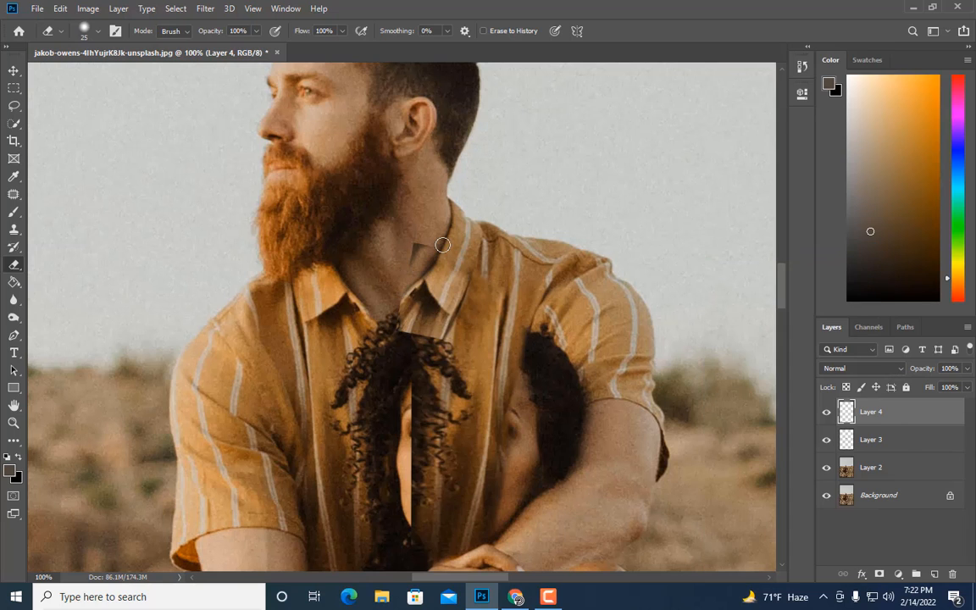
key("ctrl+minus")
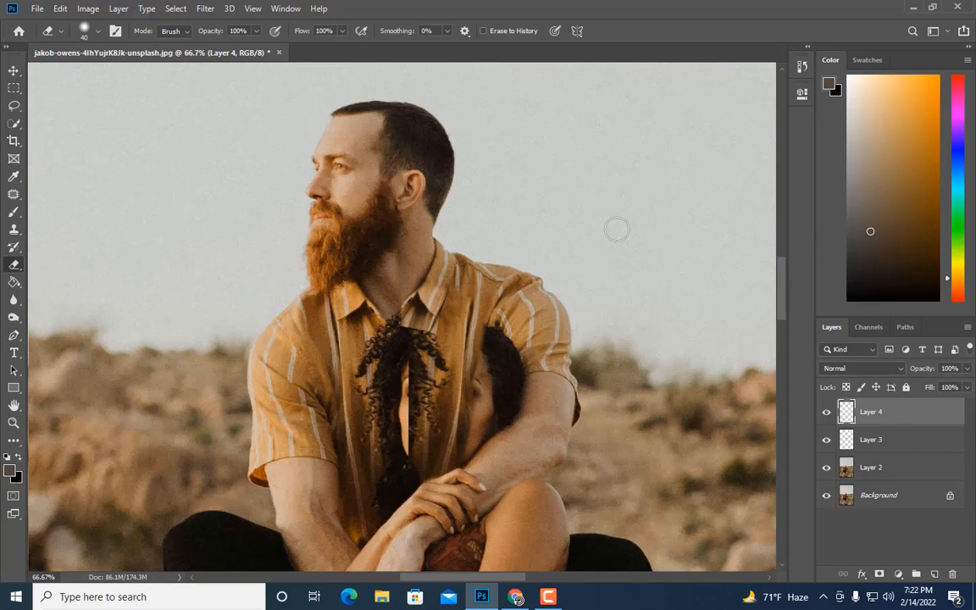
right_click(854, 417)
left_click(781, 435)
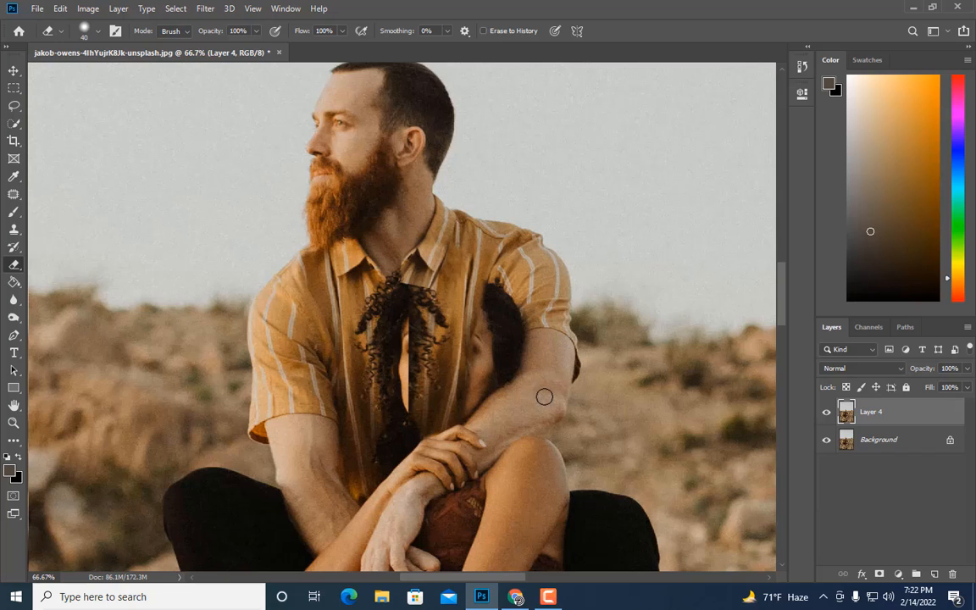
Step: On a new layer, extend the white stripe down the shirt front below the shoulder seam with the Clone Stamp
key("ctrl+plus")
key("ctrl+plus")
scroll(544, 397, "down", 1)
key("ctrl+minus")
scroll(544, 396, "down", 3)
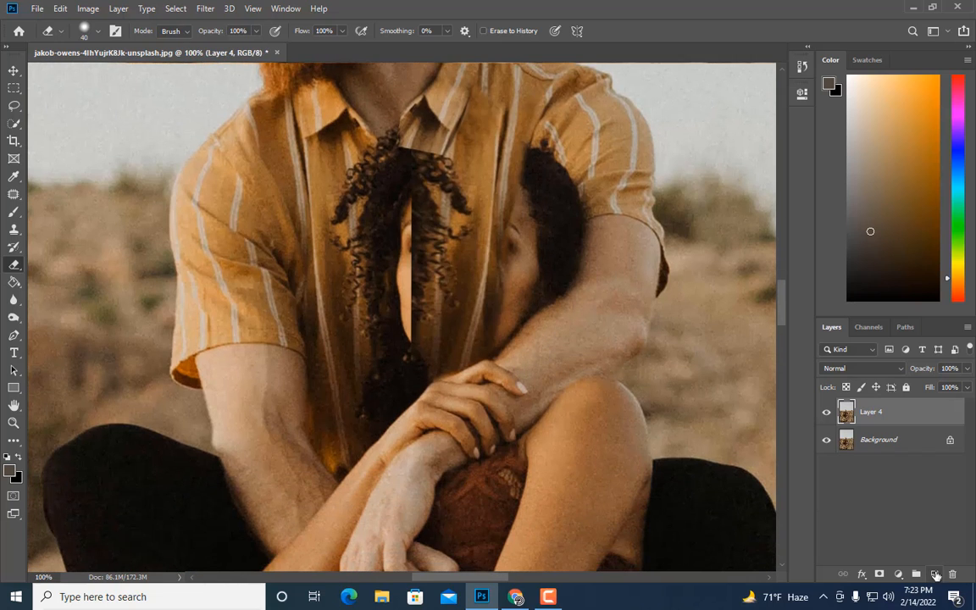
left_click(935, 576)
key("s")
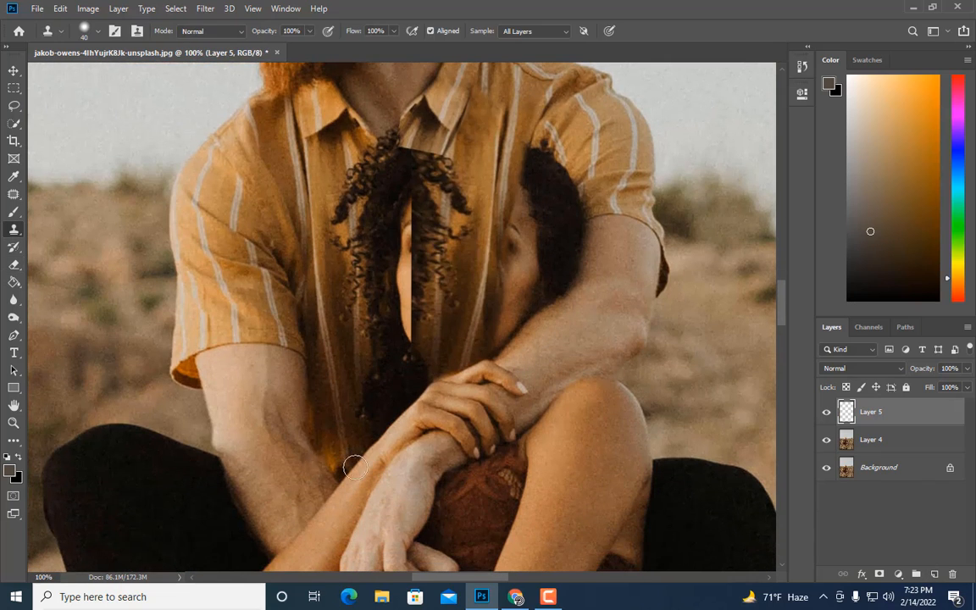
scroll(331, 388, "up", 1)
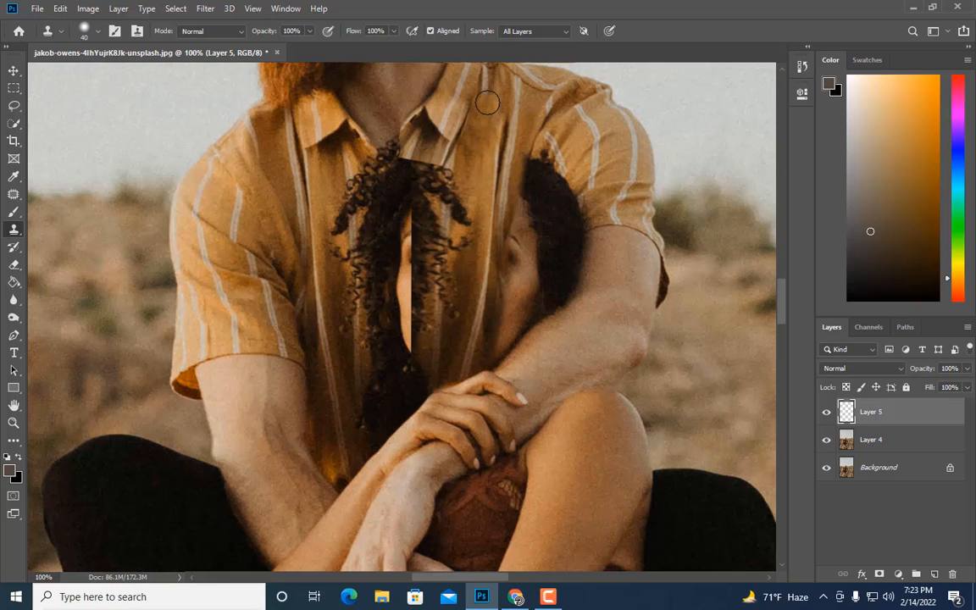
scroll(520, 278, "up", 2)
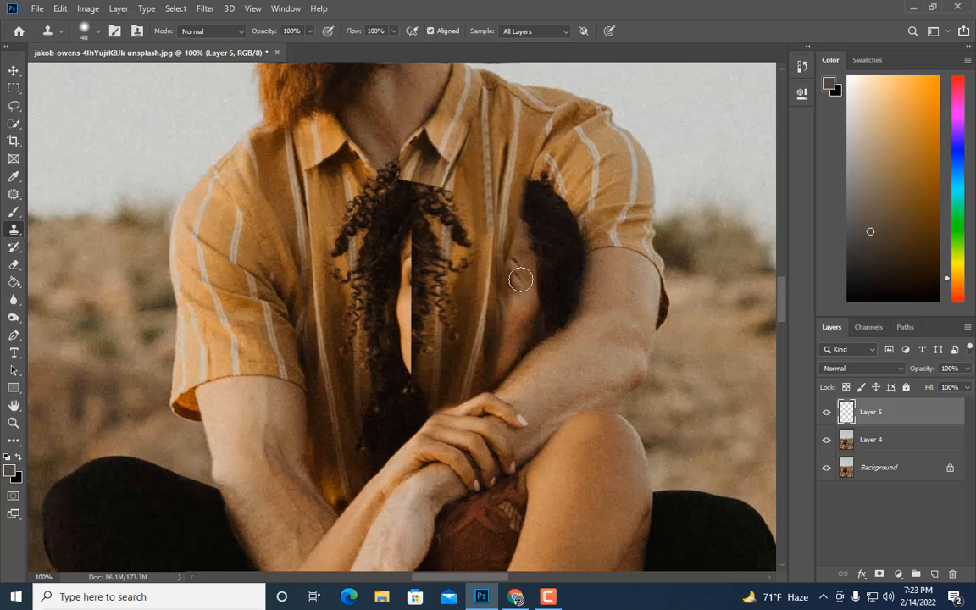
scroll(492, 246, "up", 3)
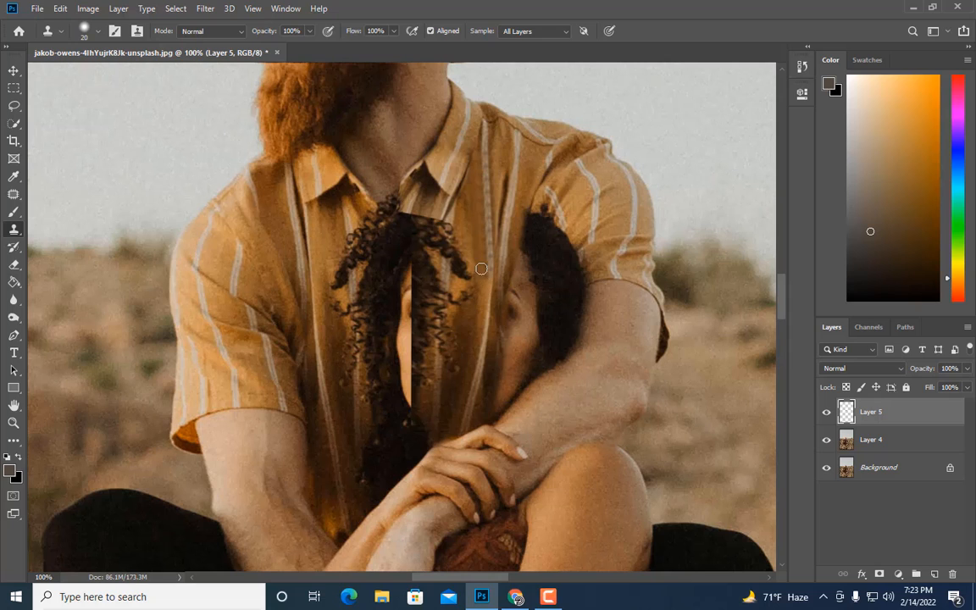
Step: Merge the cloned stripe layer with Layer 4 and blend the retouched shirt stripes using the Mixer Brush at size 20
right_click(14, 211)
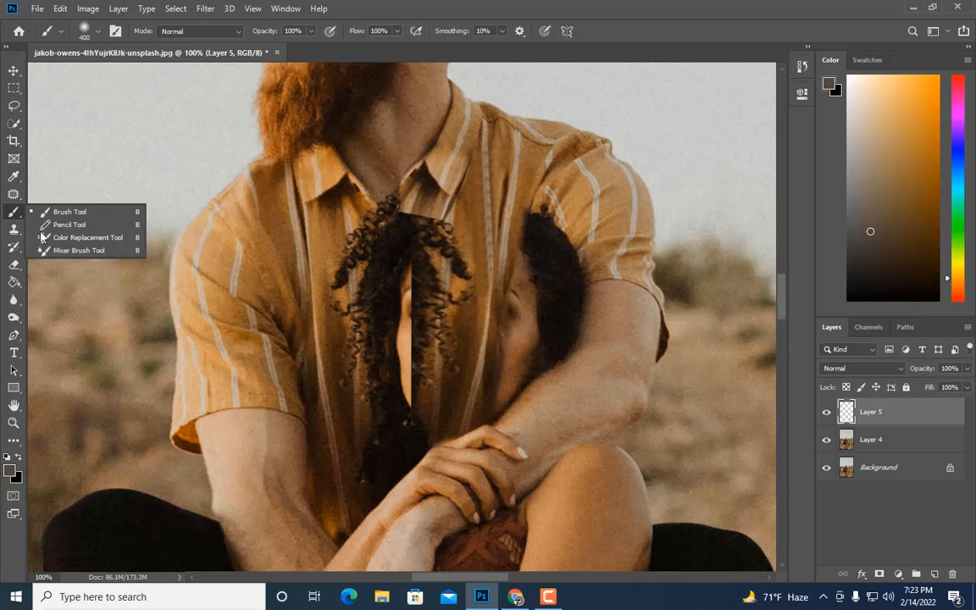
left_click(84, 250)
left_click(871, 439, "shift")
right_click(898, 440)
left_click(762, 408)
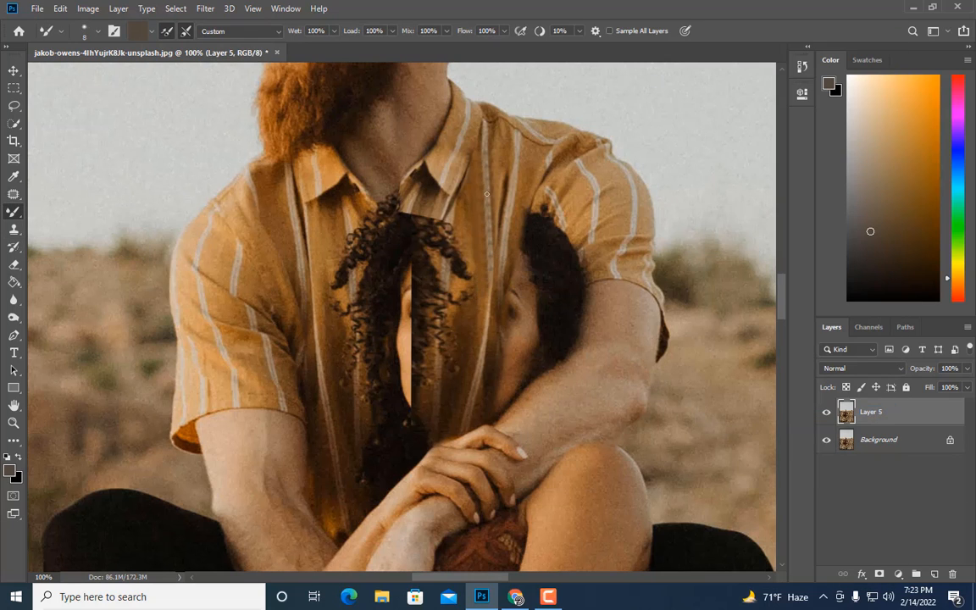
scroll(488, 224, "up", 4)
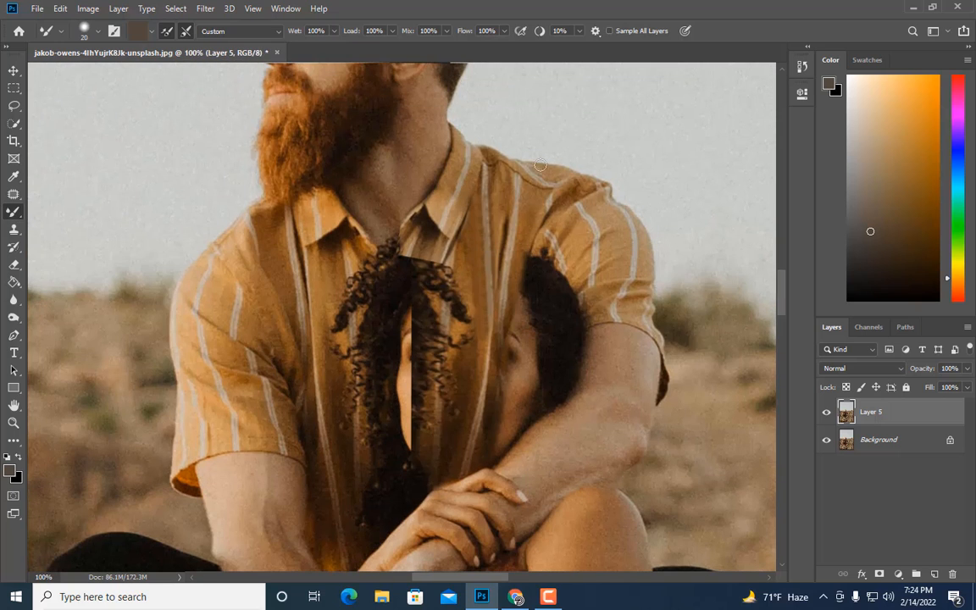
key("ctrl+minus")
scroll(455, 253, "down", 3)
scroll(312, 260, "down", 3)
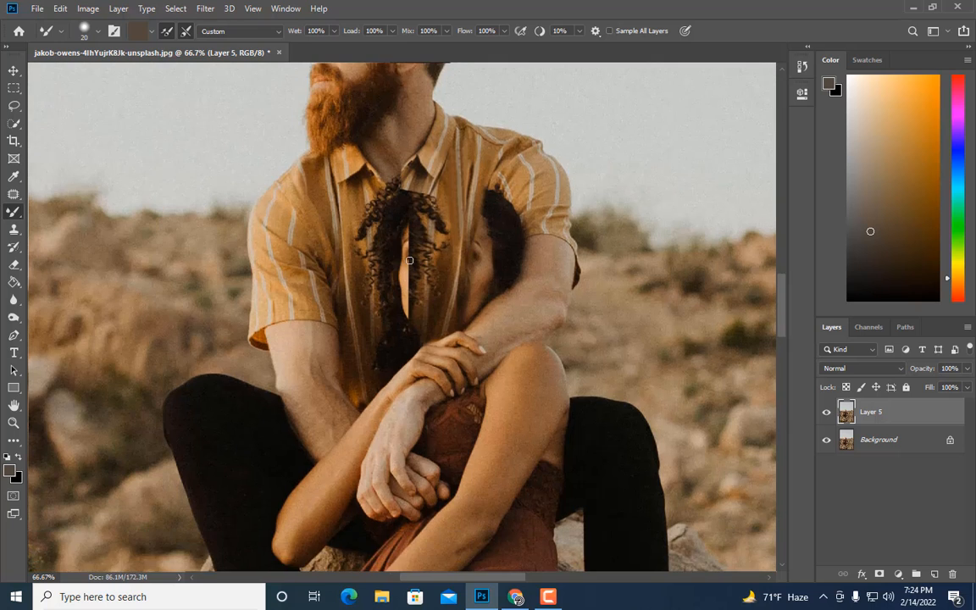
Step: Copy a rectangular piece of the striped sleeve above the woman's hair from the Background to a new layer above Layer 5
key("ctrl+plus")
left_click(826, 412)
scroll(510, 413, "up", 4)
scroll(510, 413, "up", 1)
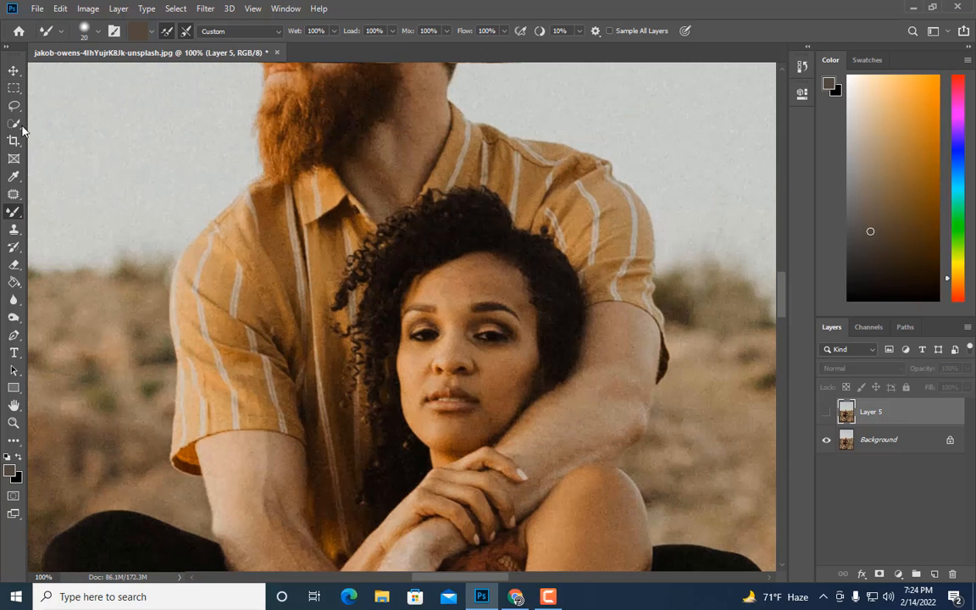
left_click(13, 88)
left_click_drag(552, 173, 621, 275)
left_click(887, 443)
key("ctrl+j")
left_click_drag(886, 443, 873, 405)
left_click(826, 438)
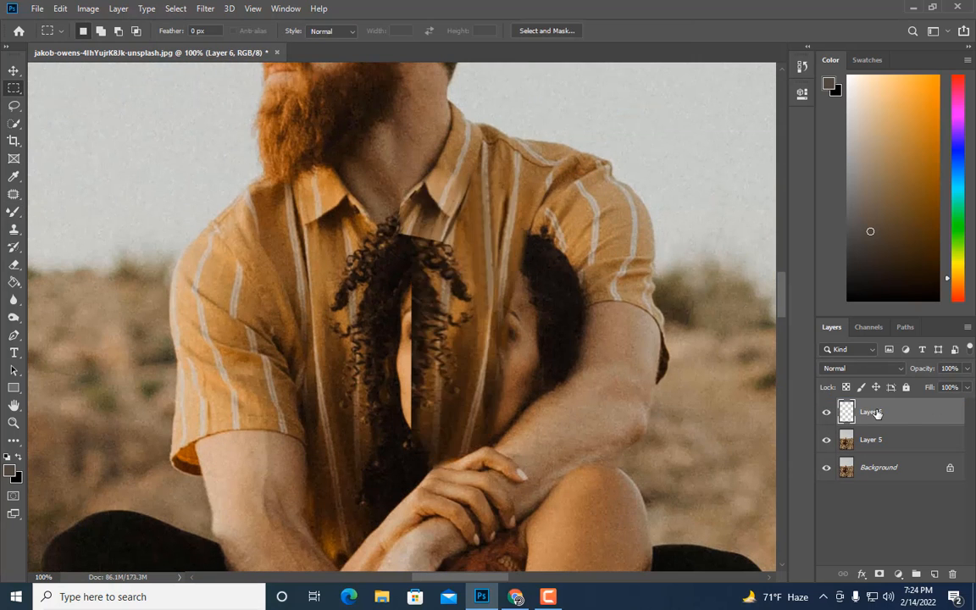
Step: Convert the sleeve piece to a smart object and warp it toward the shirt front
right_click(876, 413)
left_click(737, 196)
key("ctrl+t")
left_click(465, 30)
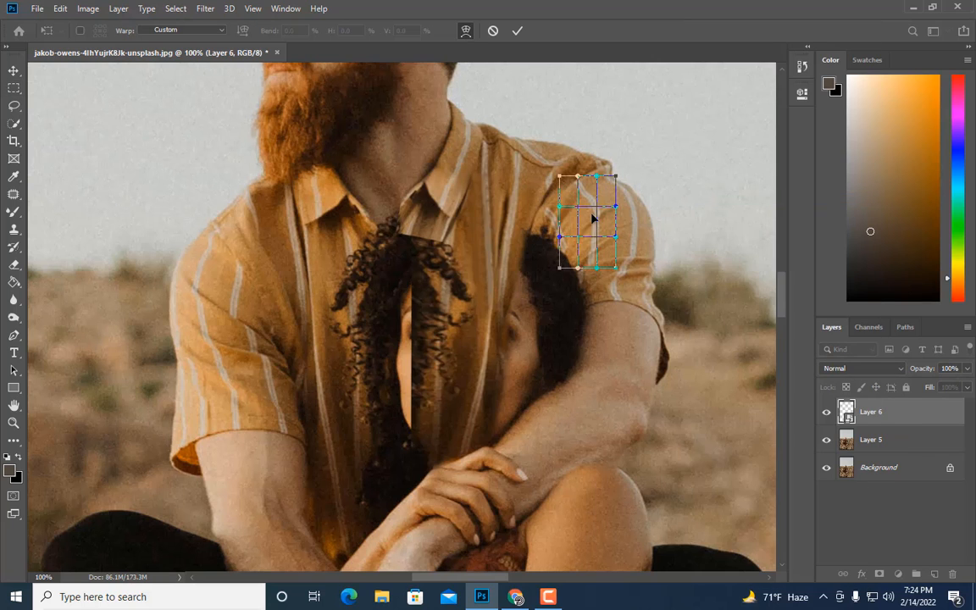
left_click_drag(593, 217, 582, 220)
key("Return")
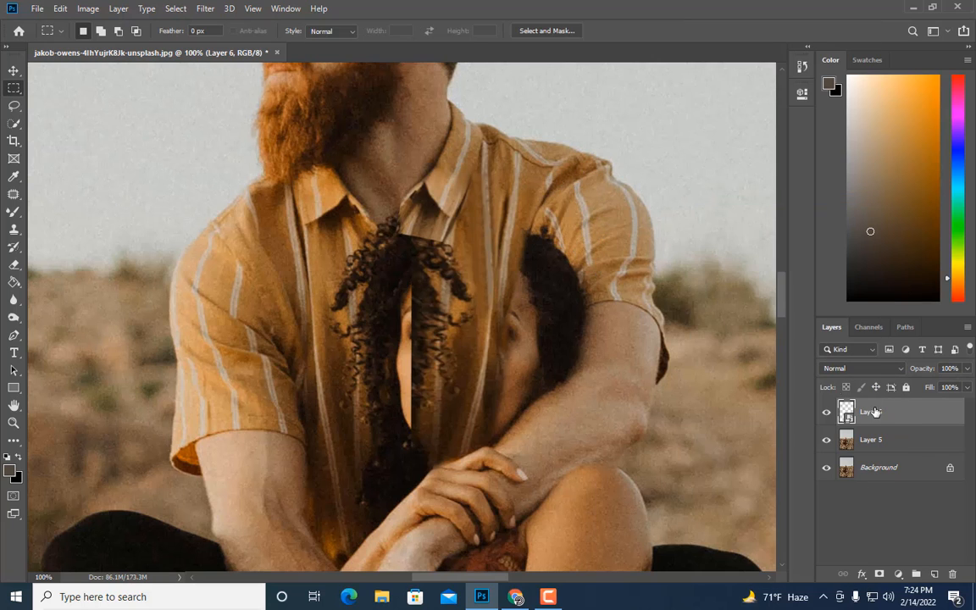
Step: Straighten the white stripe on the sleeve piece in Liquify using a reduced Forward Warp brush
key("ctrl+shift+x")
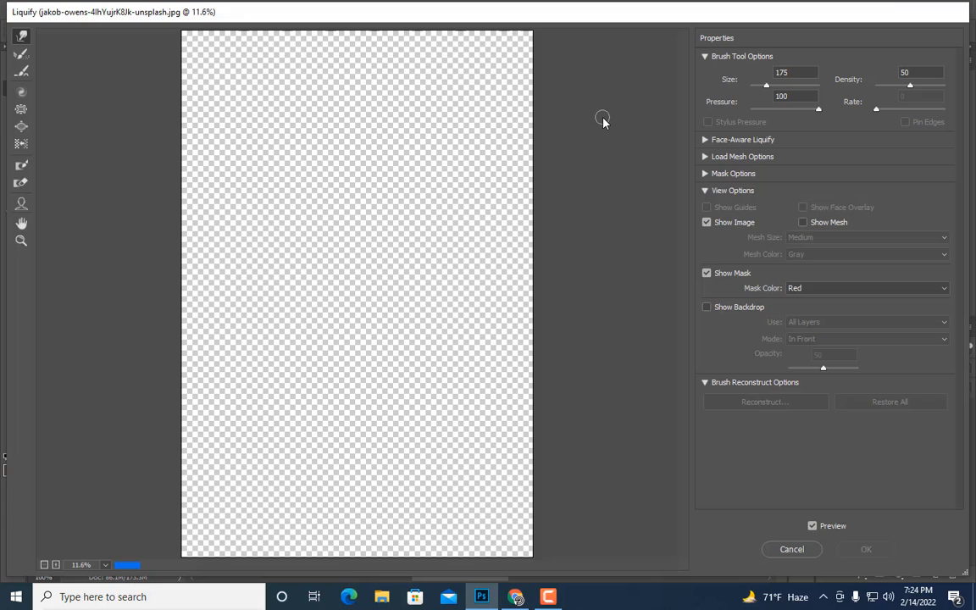
key("ctrl+plus")
key("ctrl+plus")
key("ctrl+plus")
key("ctrl+plus")
key("ctrl+plus")
key("ctrl+plus")
key("ctrl+plus")
key("ctrl+plus")
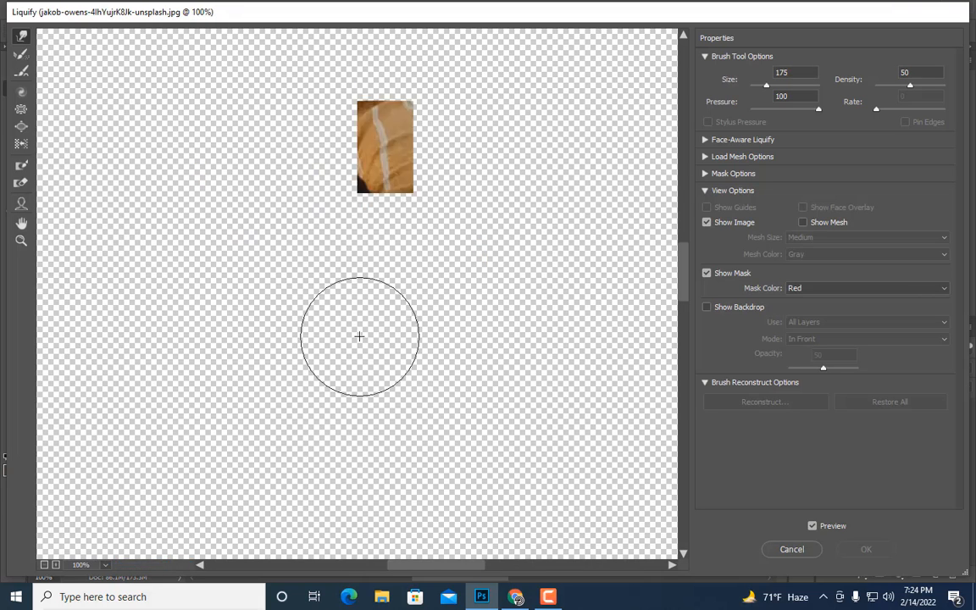
key("bracketleft")
key("bracketleft")
key("bracketleft")
key("bracketleft")
key("bracketleft")
key("bracketleft")
key("bracketright")
left_click_drag(422, 247, 434, 246)
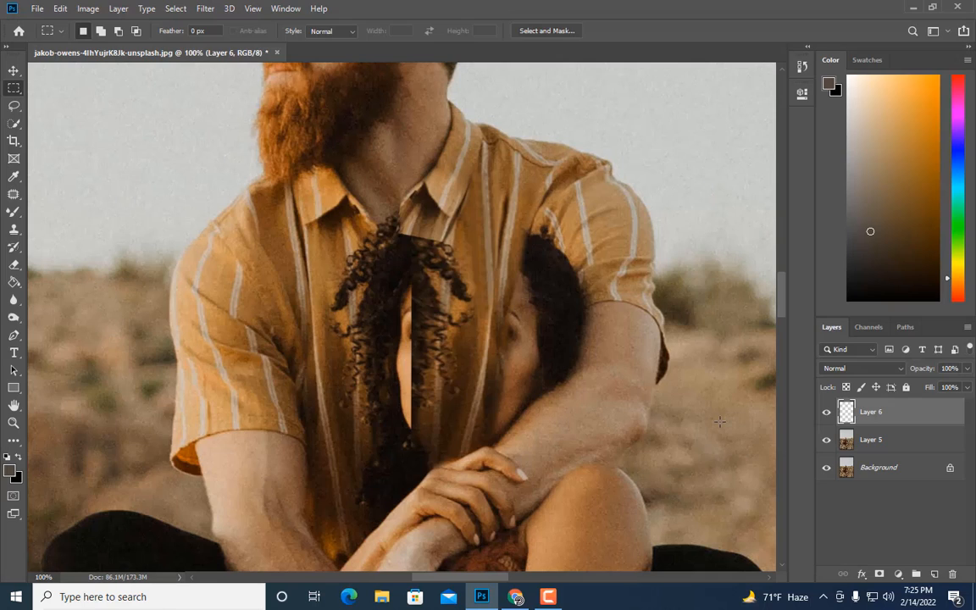
Step: Duplicate the sleeve piece lower down so its stripe continues along the sleeve, and merge the two pieces
mouse_move(587, 240)
left_mouse_down()
mouse_move(603, 329)
mouse_move(601, 317)
left_mouse_up()
key("e")
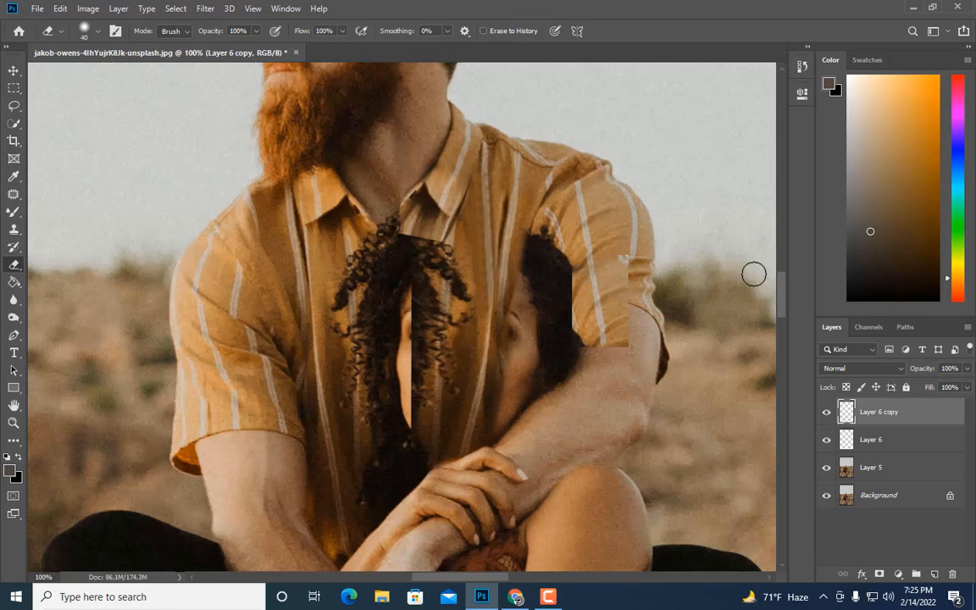
left_click(876, 438, "ctrl")
right_click(876, 438)
left_click(751, 413)
Step: Isolate the merged sleeve strip by hiding the photo layers, and clone over the seam beside its white stripe with a 35 px Clone Stamp
key("z")
left_click(826, 440)
left_click(826, 468)
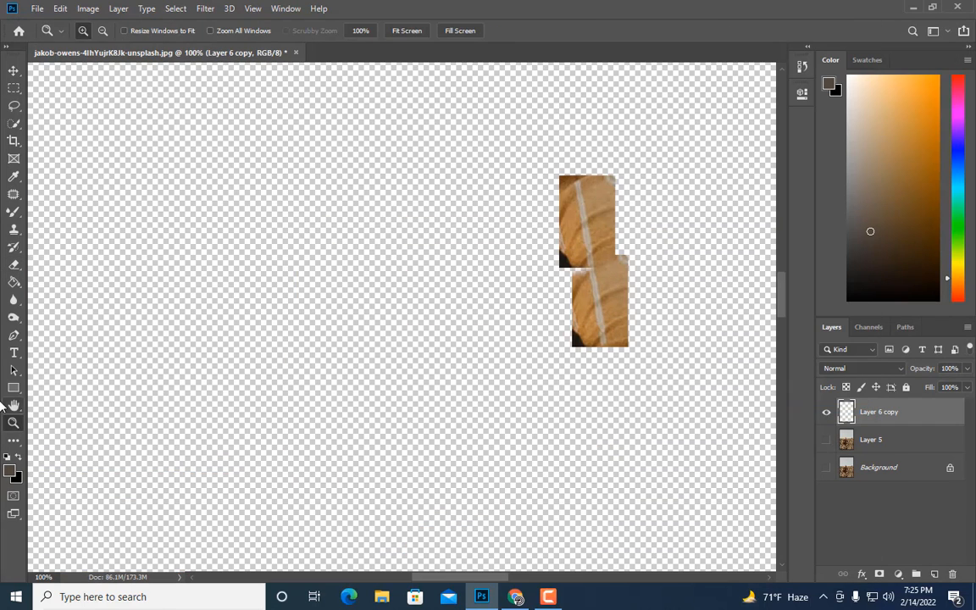
left_click(15, 233)
left_click(13, 423)
left_click(677, 265)
left_click(677, 265)
left_click(14, 230)
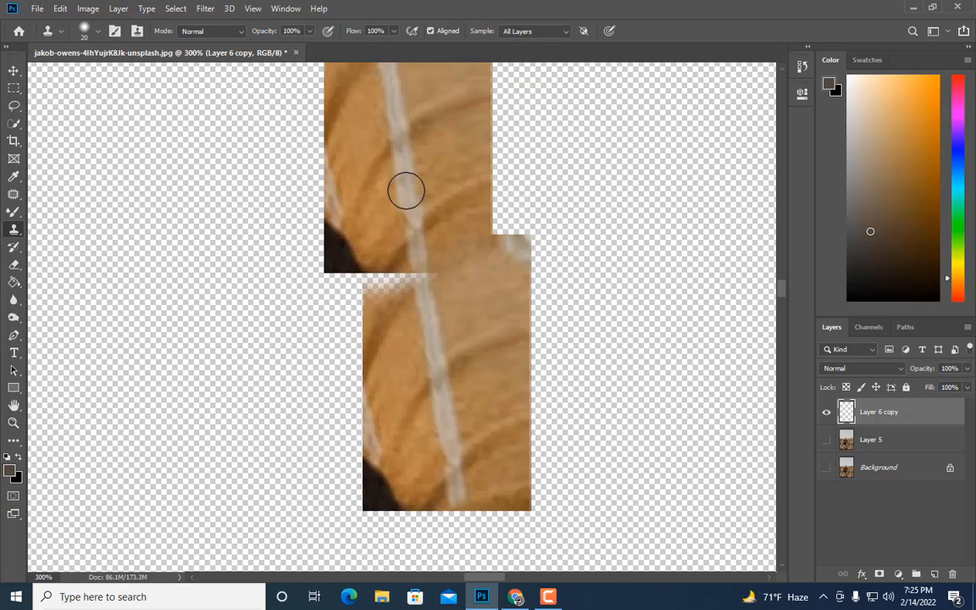
key("bracketright")
key("bracketright")
key("bracketright")
mouse_move(435, 299)
left_mouse_down()
mouse_move(388, 283)
mouse_move(401, 287)
left_mouse_up()
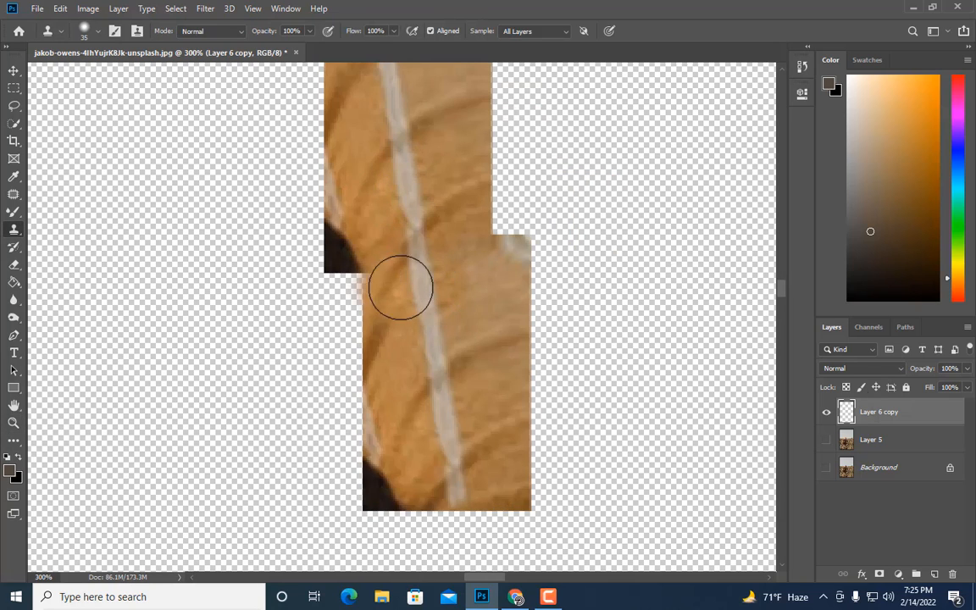
Step: Duplicate the strip below itself so the white stripe continues in line, and merge the two strips into one layer
key("ctrl+minus")
left_click_drag(428, 411, 476, 576)
key("ctrl+minus")
key("ctrl+minus")
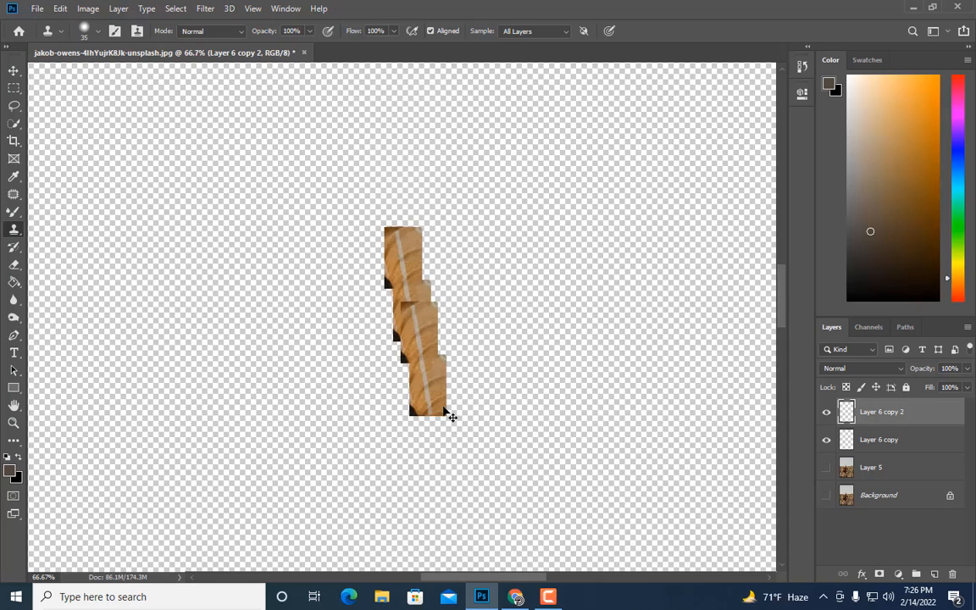
key("ctrl+t")
key("ctrl+plus")
mouse_move(429, 373)
left_mouse_down()
mouse_move(442, 421)
mouse_move(437, 389)
left_mouse_up()
key("Return")
key("e")
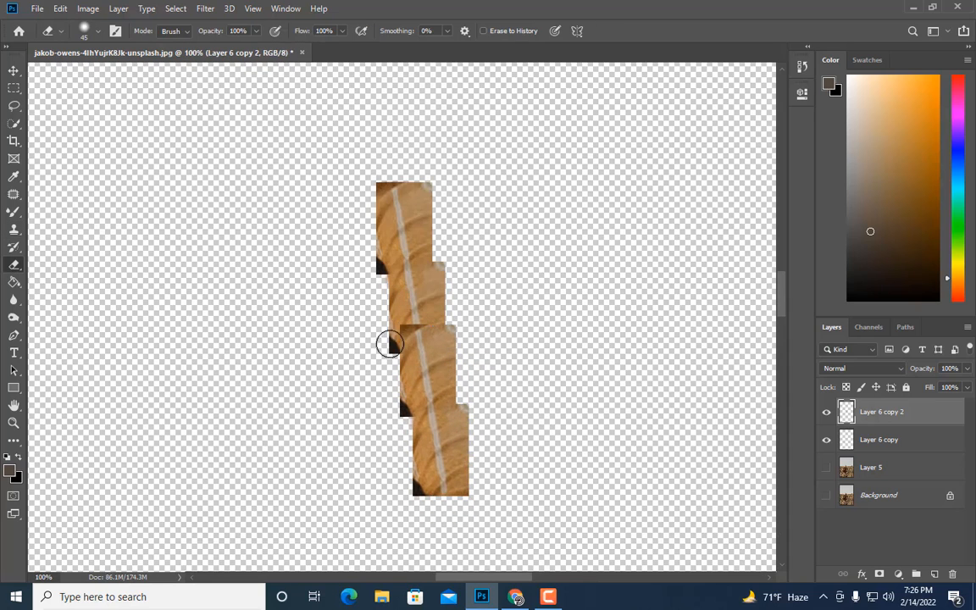
left_click(892, 440, "shift")
right_click(897, 440)
left_click(736, 411)
Step: Clone out the seams between the strip's middle pieces with a 30 px Clone Stamp, keeping the white stripe continuous
key("ctrl+plus")
key("ctrl+plus")
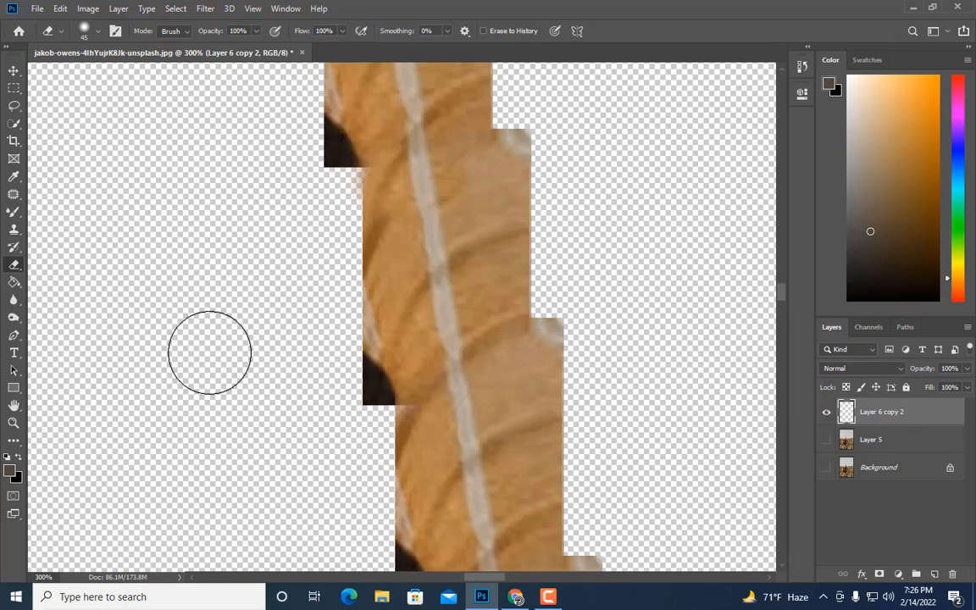
key("s")
key("[")
left_click(451, 296, "alt")
mouse_move(463, 356)
left_mouse_down()
mouse_move(473, 363)
mouse_move(466, 335)
mouse_move(508, 320)
left_mouse_up()
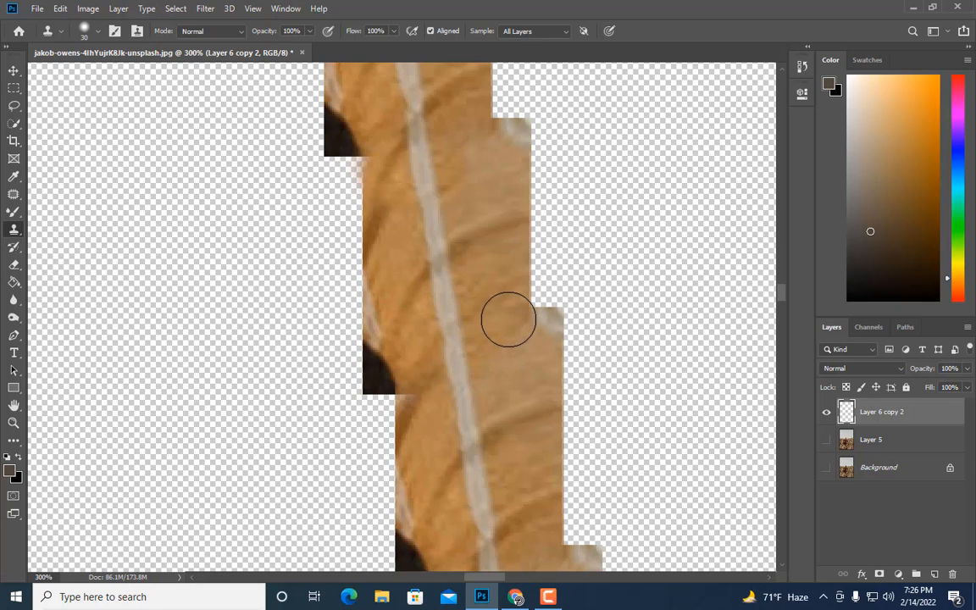
left_click(457, 237)
scroll(424, 220, "down", 2)
scroll(423, 228, "down", 2)
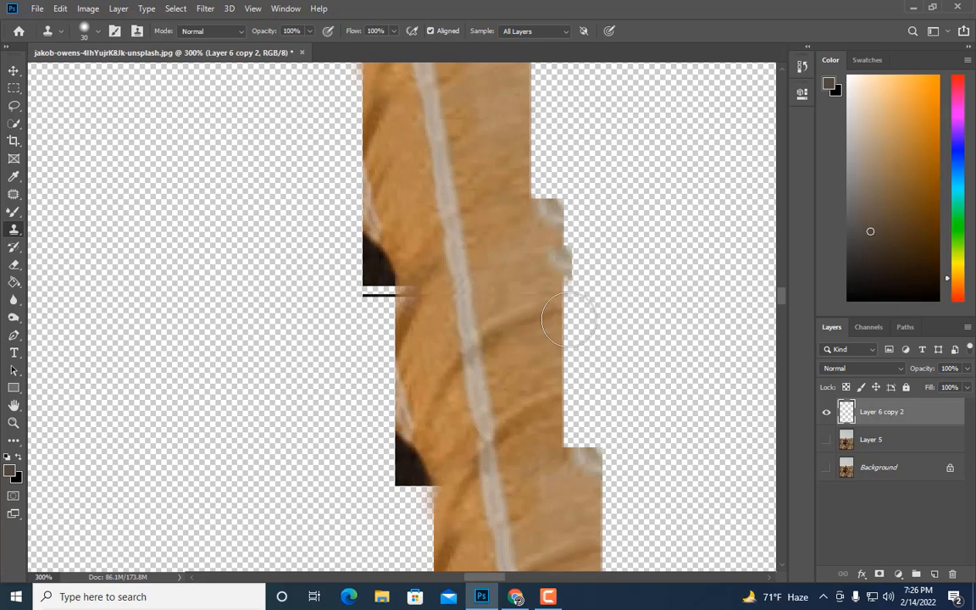
left_click(400, 286)
Step: Clone over the dark folds and remaining seams beside the stripe along the lower and upper parts of the strip
scroll(468, 240, "down", 2)
left_click_drag(483, 293, 529, 268)
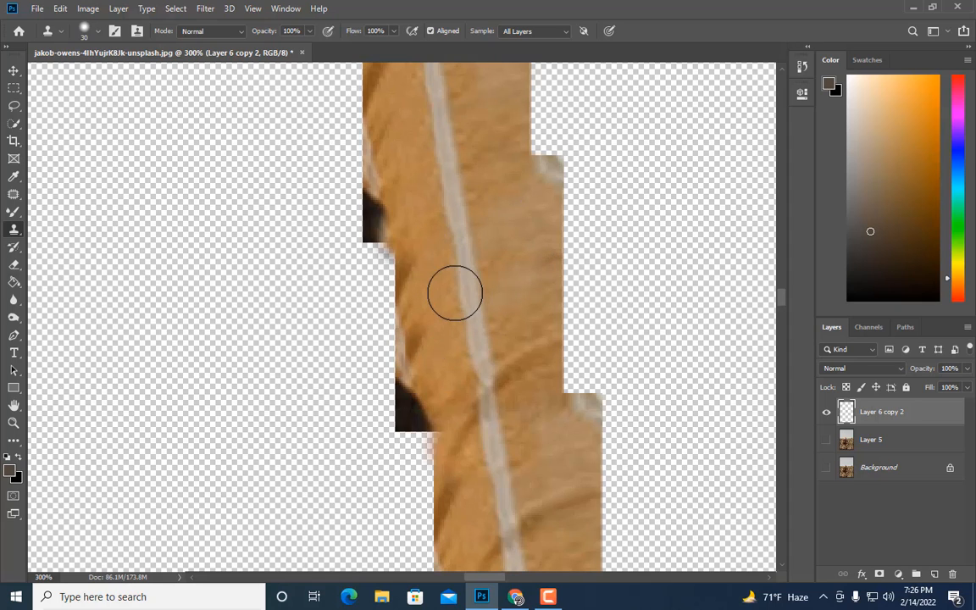
scroll(639, 277, "down", 2)
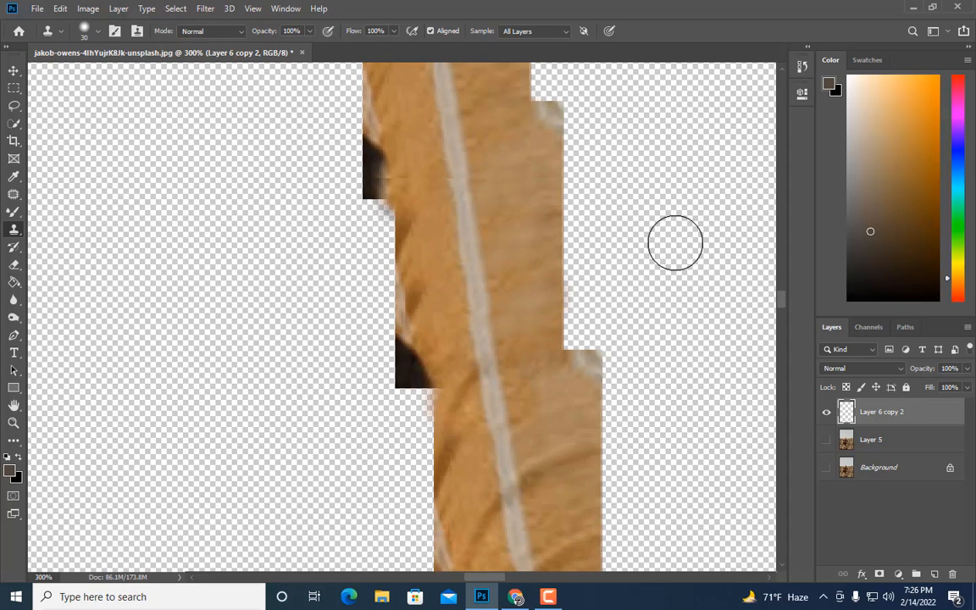
scroll(676, 240, "down", 2)
key("ctrl+minus")
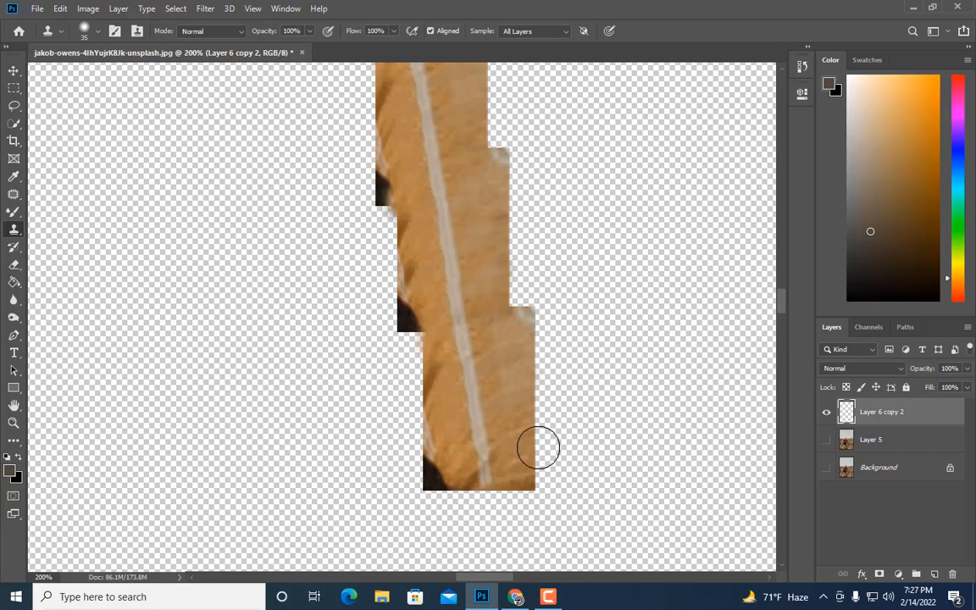
scroll(462, 427, "up", 3)
scroll(462, 426, "up", 2)
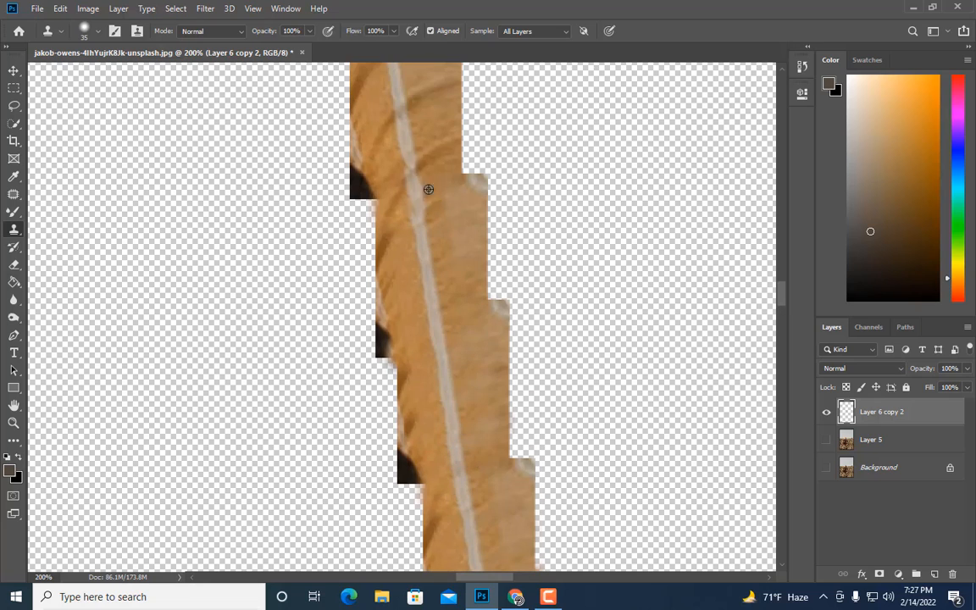
scroll(472, 210, "up", 1)
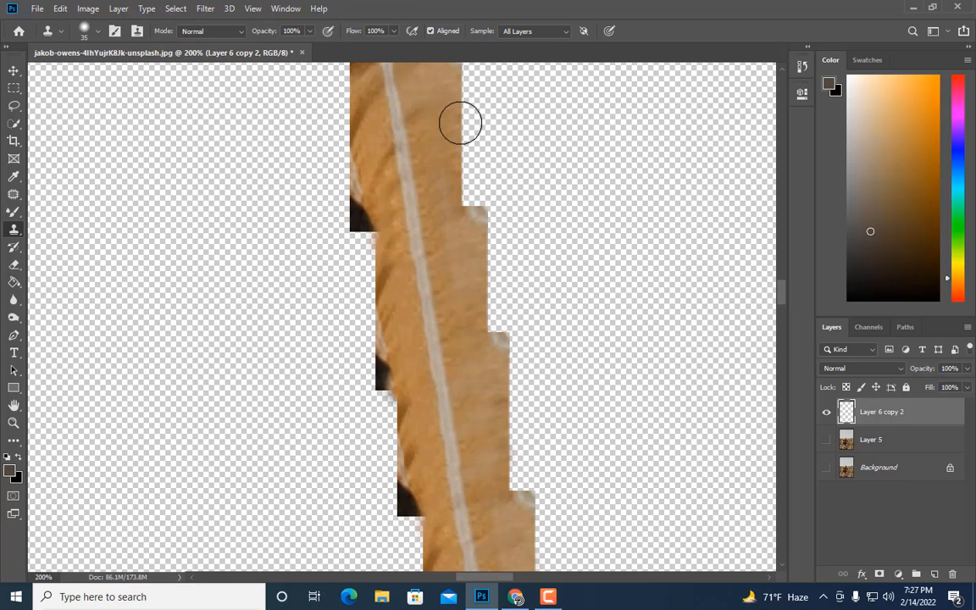
Step: Show Layer 5 again and convert the long strip to a smart object
key("ctrl+minus")
key("ctrl+minus")
left_click(826, 439)
right_click(905, 411)
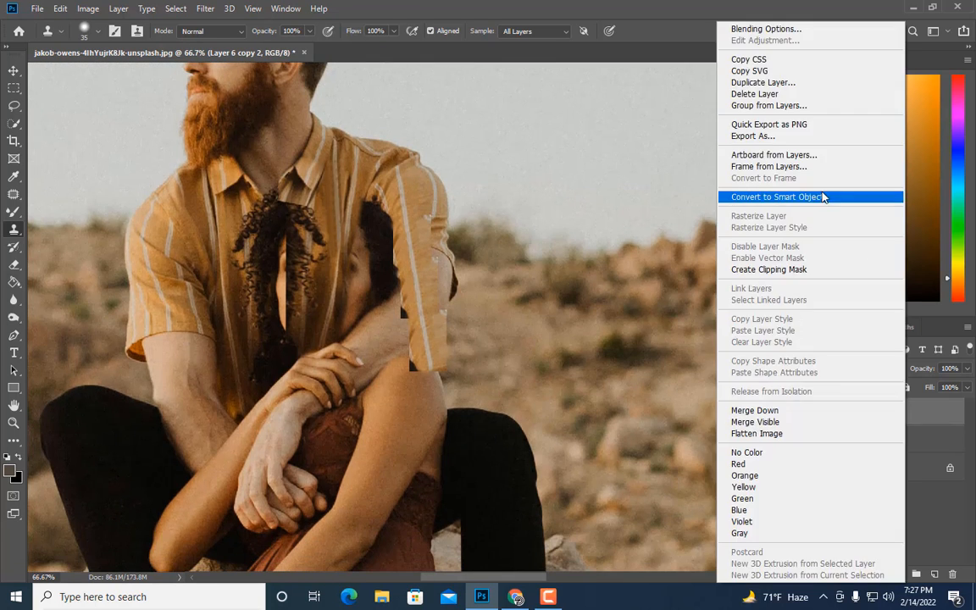
left_click(823, 196)
Step: Move the strip over the woman's hair at the shirt front and rotate it about 8.84° so its stripe runs vertically
key("ctrl+t")
left_click_drag(435, 361, 329, 354)
key("Return")
key("ctrl+t")
left_click_drag(355, 176, 368, 186)
mouse_move(324, 282)
left_mouse_down()
mouse_move(264, 331)
mouse_move(322, 302)
left_mouse_up()
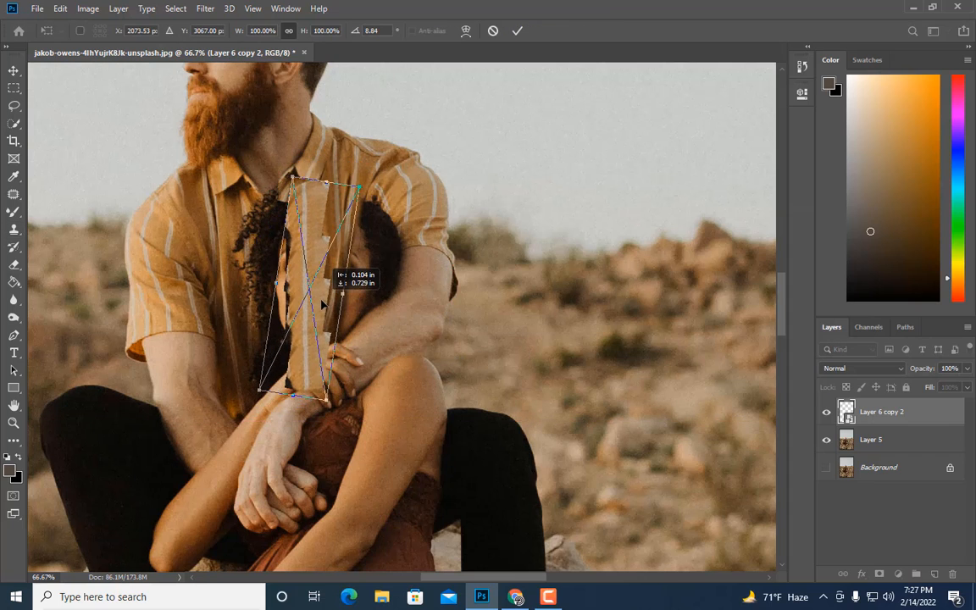
key("Return")
Step: Rasterize the placed strip and keep a hidden duplicate of it above, leaving the original strip layer active
key("s")
key("ctrl+plus")
key("ctrl+plus")
key("ctrl+minus")
right_click(875, 413)
left_click(757, 247)
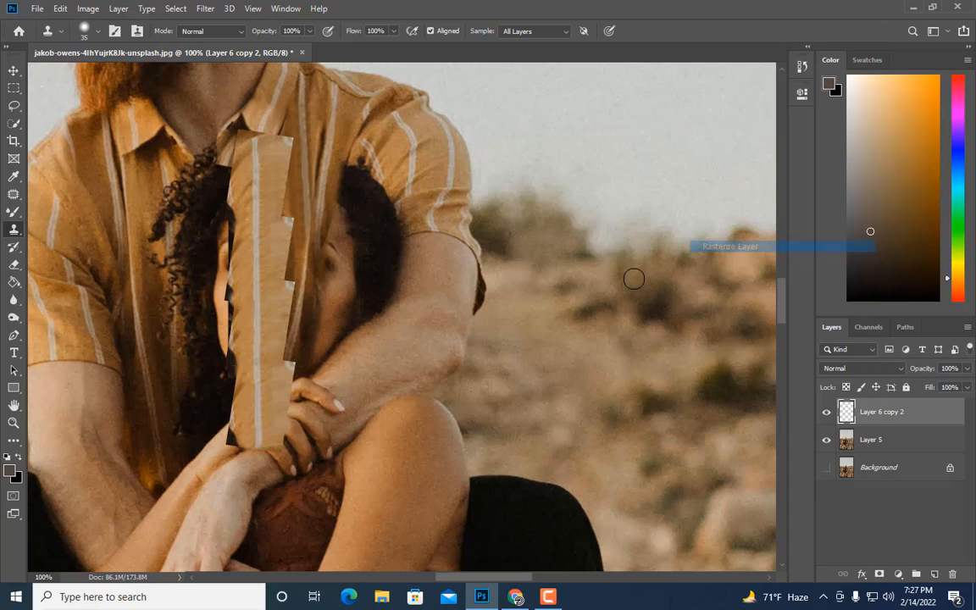
key("ctrl+j")
left_click(826, 411)
left_click(881, 439)
Step: Darken the strip to match the shirt with Curves, mapping input 125 to output 98
left_click(88, 8)
mouse_move(110, 39)
left_click(239, 83)
left_click_drag(636, 197, 637, 214)
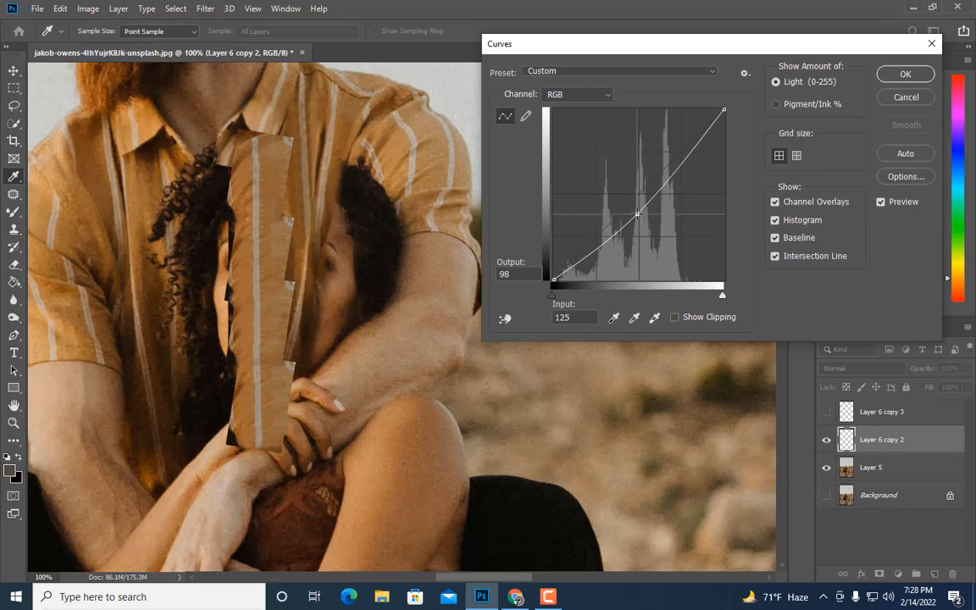
key("Return")
Step: Erase the strip's jagged right edge from the collar down to the fingers with a soft brush, undoing the excess erasing at the bottom
key("e")
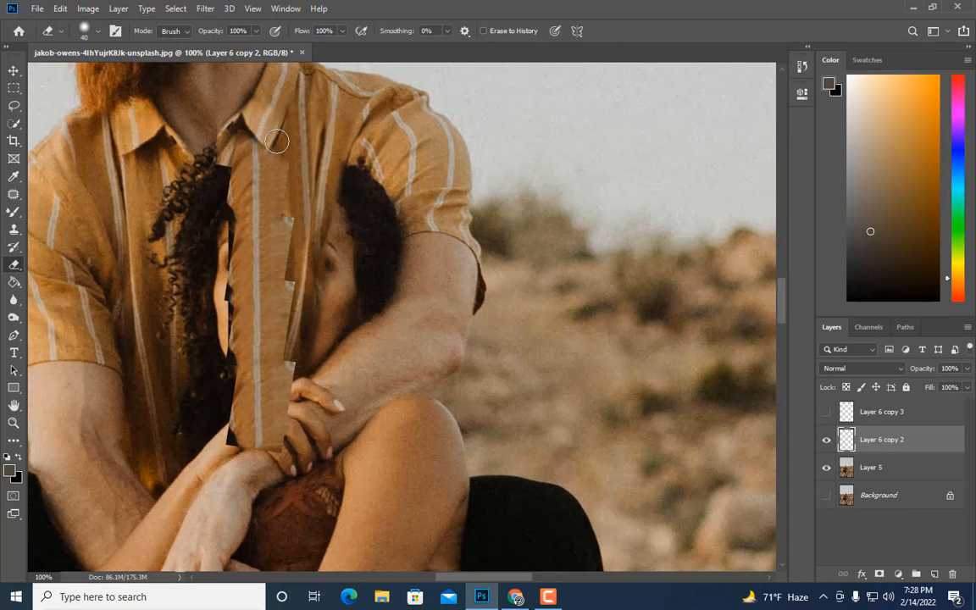
left_click_drag(279, 145, 296, 333)
key("]")
mouse_move(295, 326)
left_mouse_down()
mouse_move(292, 211)
mouse_move(286, 428)
left_mouse_up()
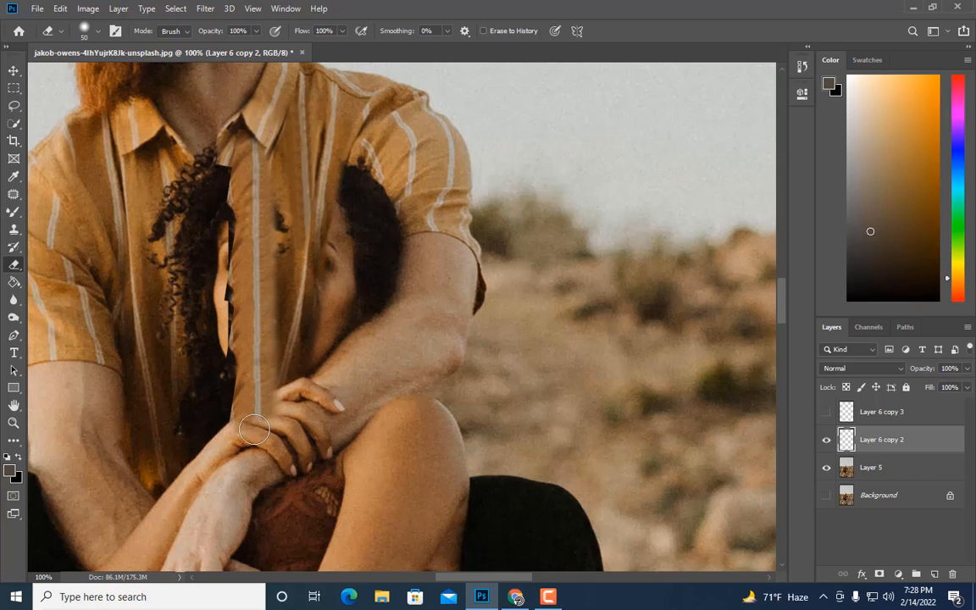
key("ctrl+z")
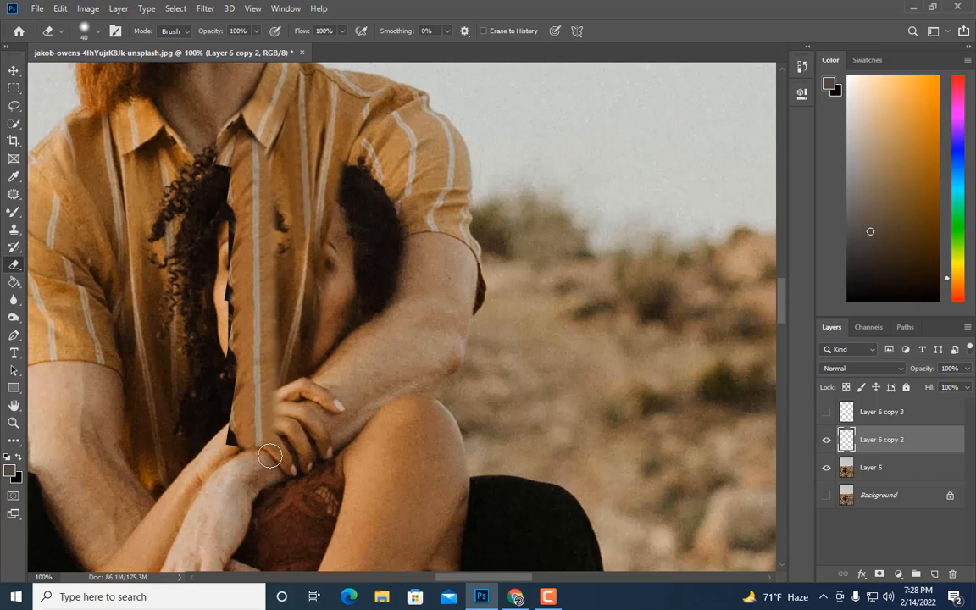
Step: Duplicate the trimmed strip and darken the copy further with Curves
key("ctrl+j")
left_click(87, 8)
mouse_move(109, 43)
left_click(232, 71)
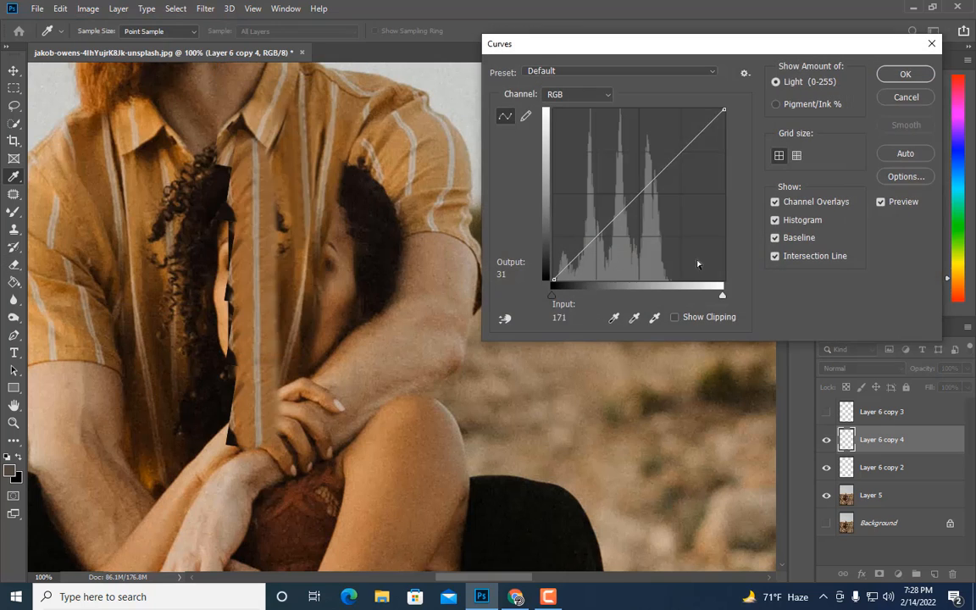
left_click_drag(645, 191, 647, 211)
key("Return")
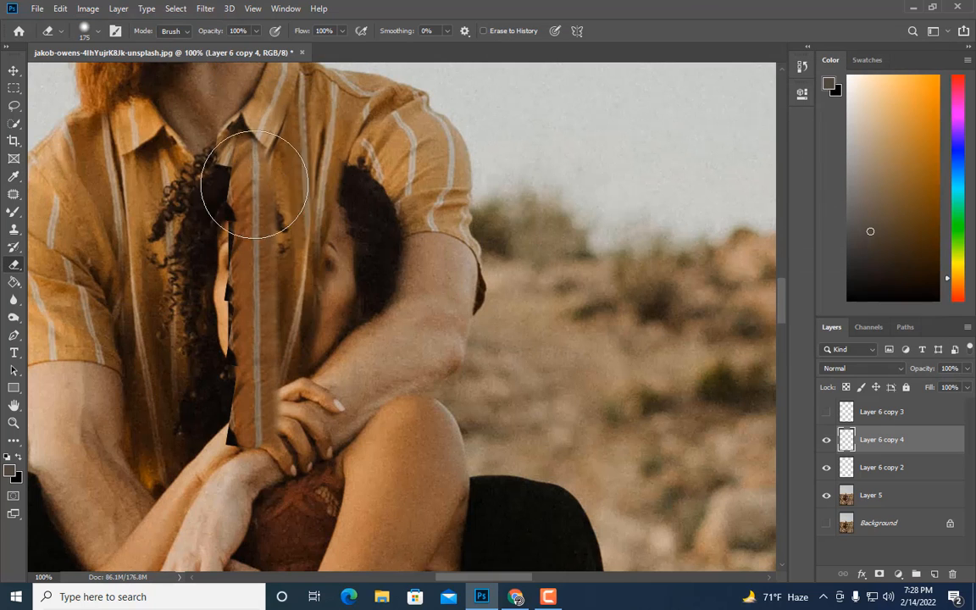
Step: Merge the darker strip copy, the strip below it and Layer 5 into one layer
left_click(873, 496, "shift")
right_click(873, 497)
left_click(745, 468)
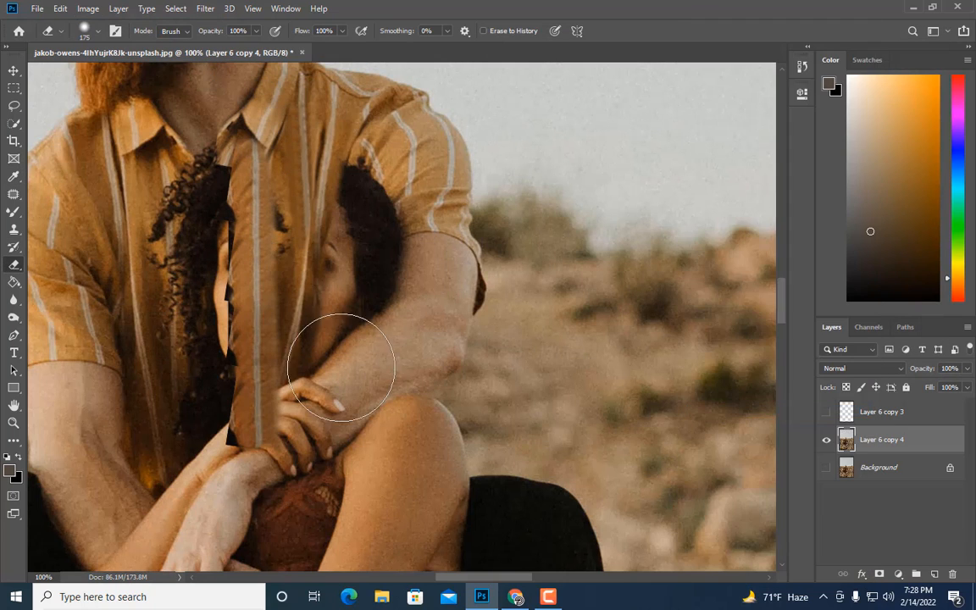
Step: Patch the leftover curls and dark marks just right of the new stripe with clean shirt fabric
key("j")
mouse_move(273, 206)
left_mouse_down()
mouse_move(302, 231)
mouse_move(279, 278)
left_mouse_up()
key("ctrl+d")
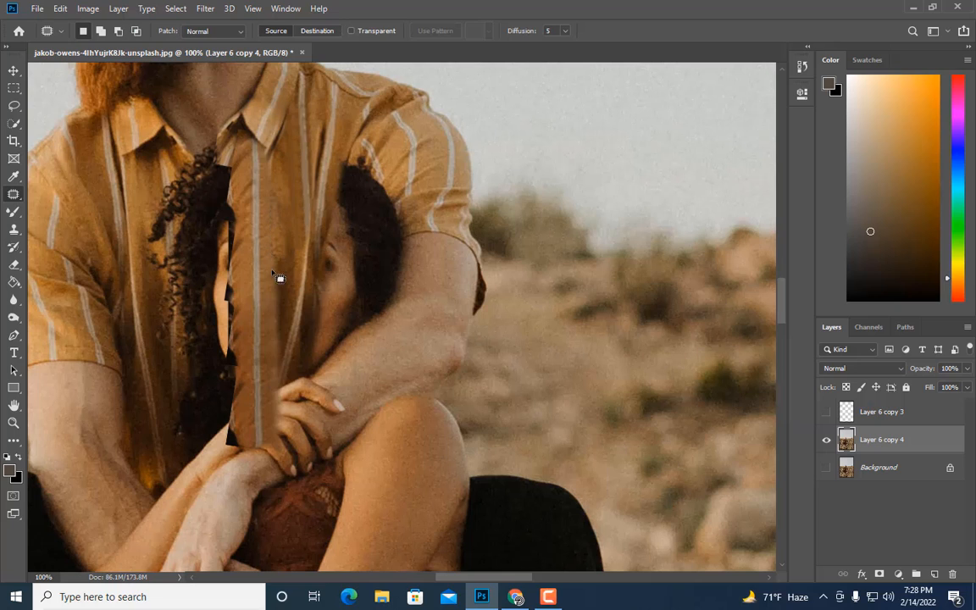
left_click_drag(275, 345, 269, 258)
left_click_drag(280, 296, 286, 267)
key("ctrl+d")
left_click_drag(267, 354, 272, 328)
left_click_drag(277, 343, 281, 220)
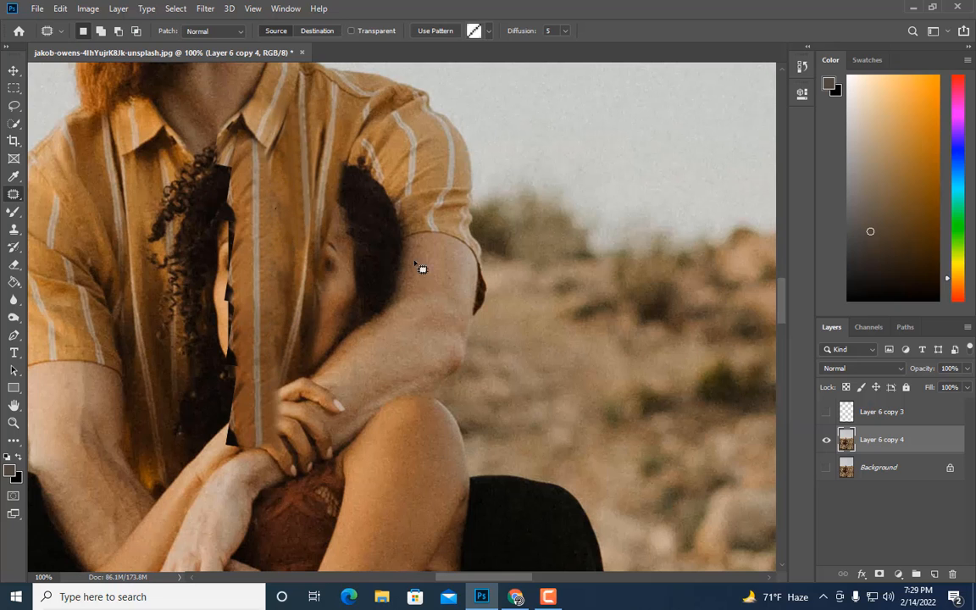
key("ctrl+d")
Step: Set up the Mixer Brush and duplicate the merged shirt layer, Layer 6 copy 4, to paint on
key("ctrl+shift+alt+n")
right_click(13, 212)
left_click(47, 251)
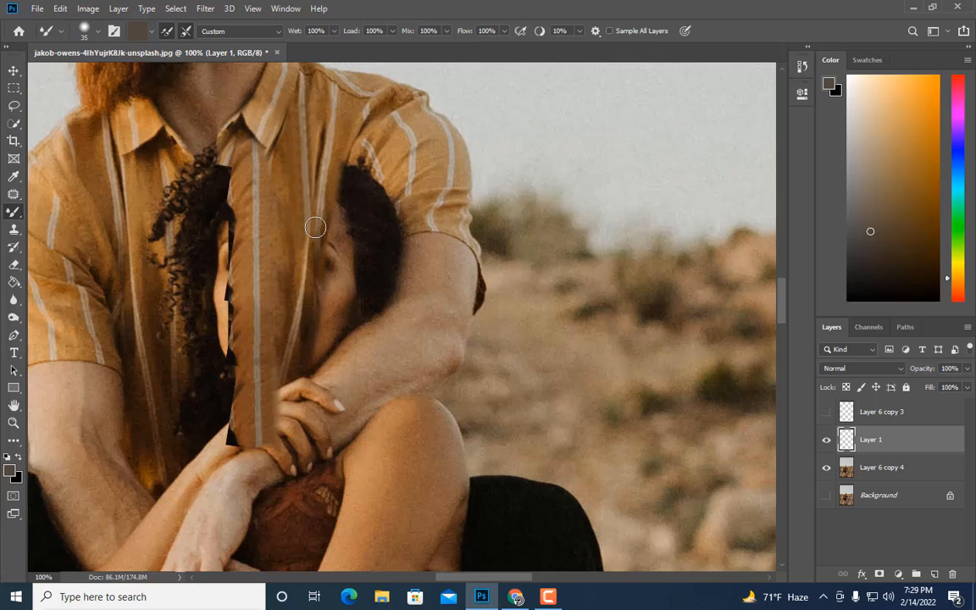
key("ctrl+z")
key("ctrl+shift+z")
key("ctrl+z")
left_click_drag(897, 449, 934, 573)
key("ctrl+z")
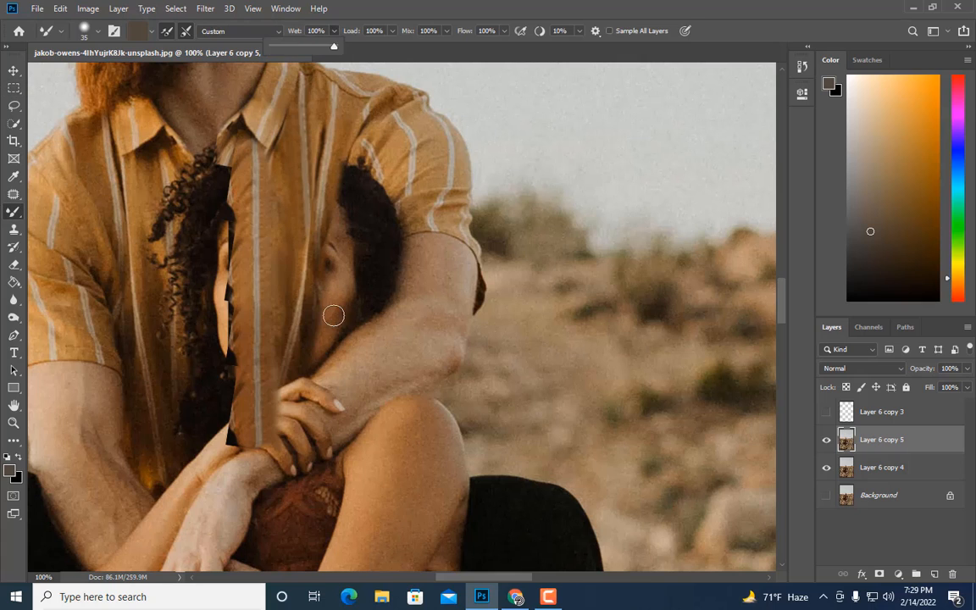
Step: Blend the fabric seam right of the new stripe with the Mixer Brush, reducing the brush to 25 px
key("bracketleft")
key("bracketleft")
key("bracketleft")
key("bracketleft")
key("bracketleft")
scroll(281, 303, "down", 1)
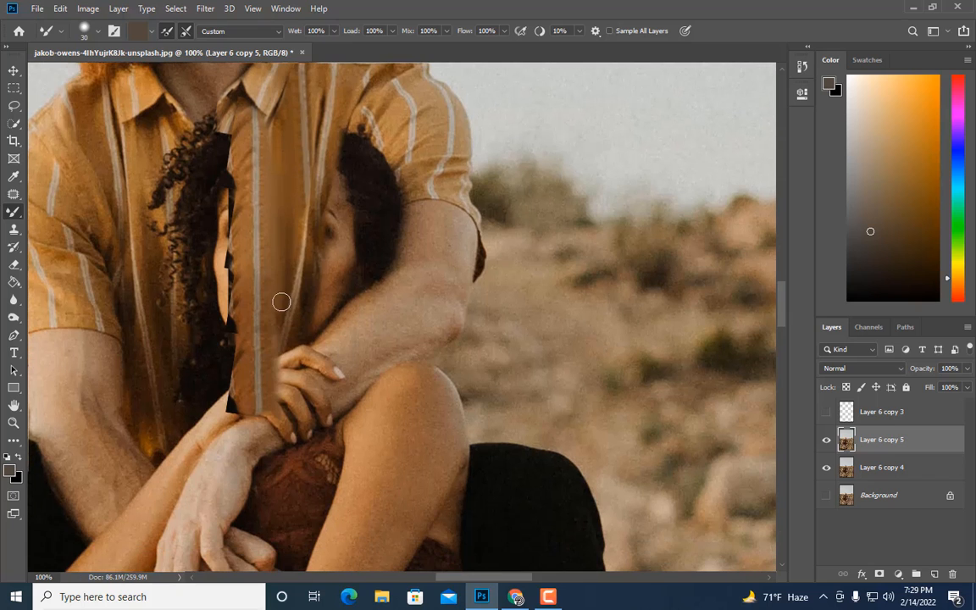
scroll(225, 317, "down", 1)
scroll(279, 316, "up", 1)
Step: Show the backup strip, duplicate it over the curls on the left shirt front, and rotate the copy slightly to follow the shirt
left_click(826, 414)
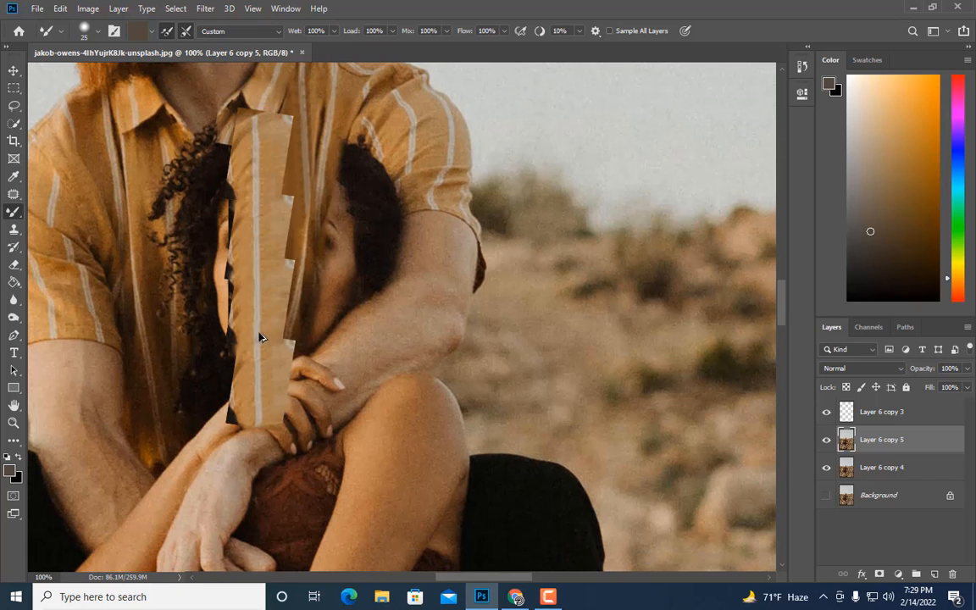
left_click_drag(259, 338, 174, 351)
key("ctrl+t")
left_click_drag(182, 446, 182, 459)
left_click_drag(183, 475, 191, 473)
left_click_drag(165, 395, 172, 396)
key("Return")
key("ctrl+t")
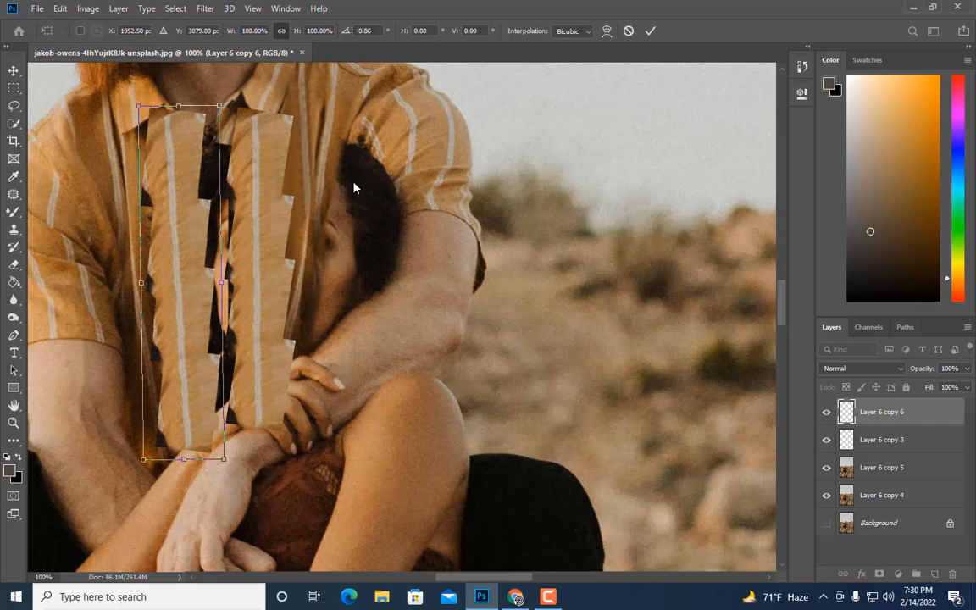
key("Return")
Step: Darken the left strip slightly with Curves to match the surrounding shirt
left_click(88, 9)
left_click(253, 67)
mouse_move(640, 194)
left_mouse_down()
mouse_move(634, 221)
mouse_move(639, 209)
left_mouse_up()
left_click(897, 76)
Step: Duplicate the left strip and apply a further Curves adjustment to the copy
key("ctrl+j")
left_click(88, 9)
mouse_move(108, 42)
left_click(253, 71)
left_click(905, 75)
Step: Merge the adjusted copy with the left strip beneath it
key("e")
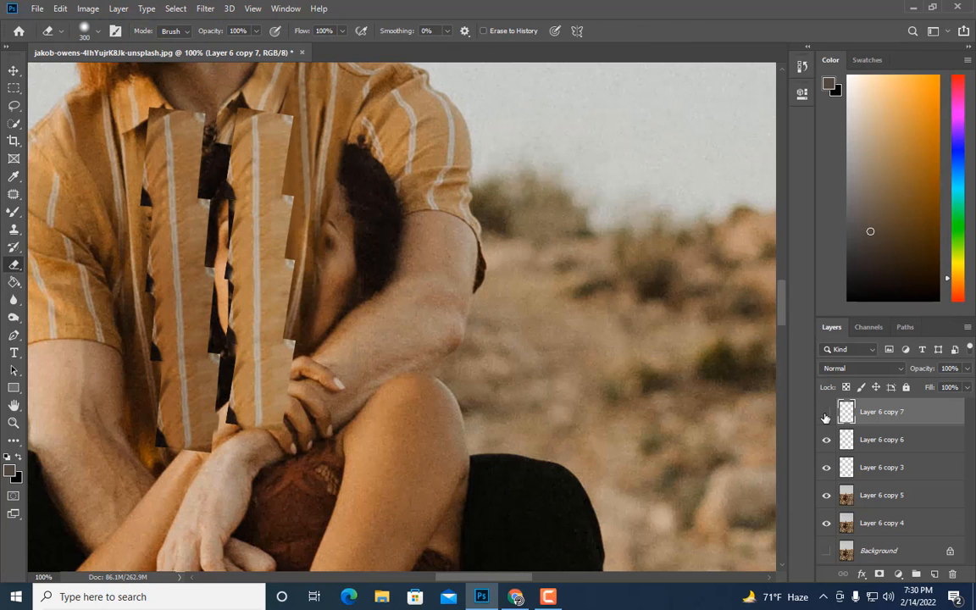
right_click(888, 439)
left_click(775, 405)
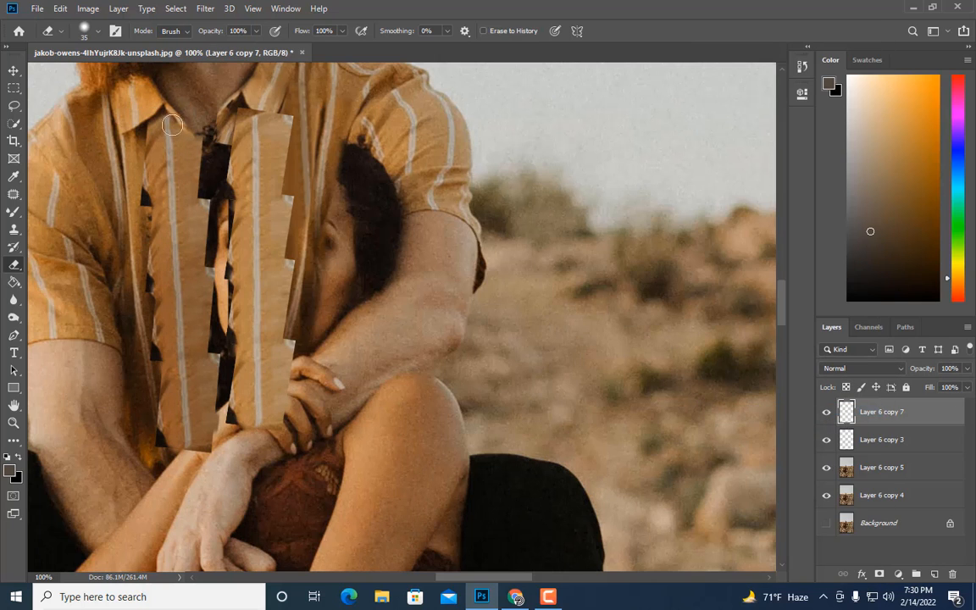
Step: Erase the left strip's outer edge down the shirt front with a soft eraser of up to 60 px, and hide the backup strip
mouse_move(143, 255)
left_mouse_down()
mouse_move(142, 388)
mouse_move(153, 413)
mouse_move(144, 273)
left_mouse_up()
key("]")
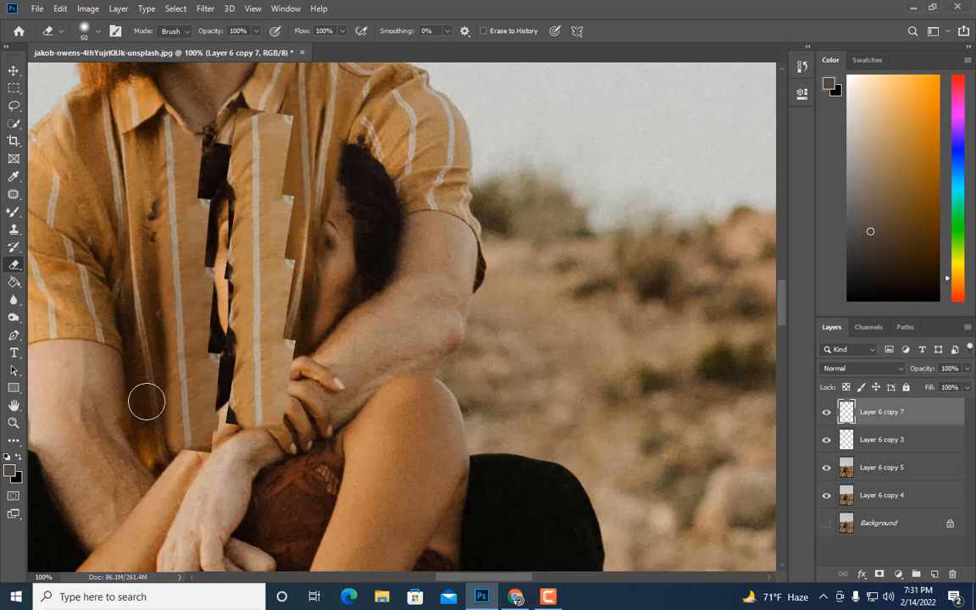
key("ctrl+minus")
key("ctrl+plus")
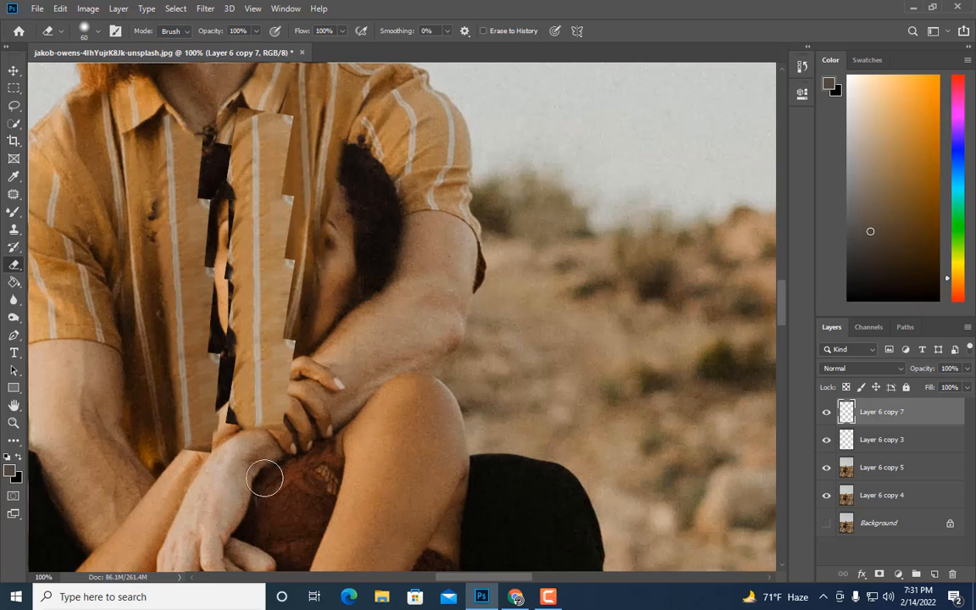
key("ctrl+minus")
key("ctrl+minus")
key("ctrl+minus")
key("ctrl+plus")
left_click(825, 439)
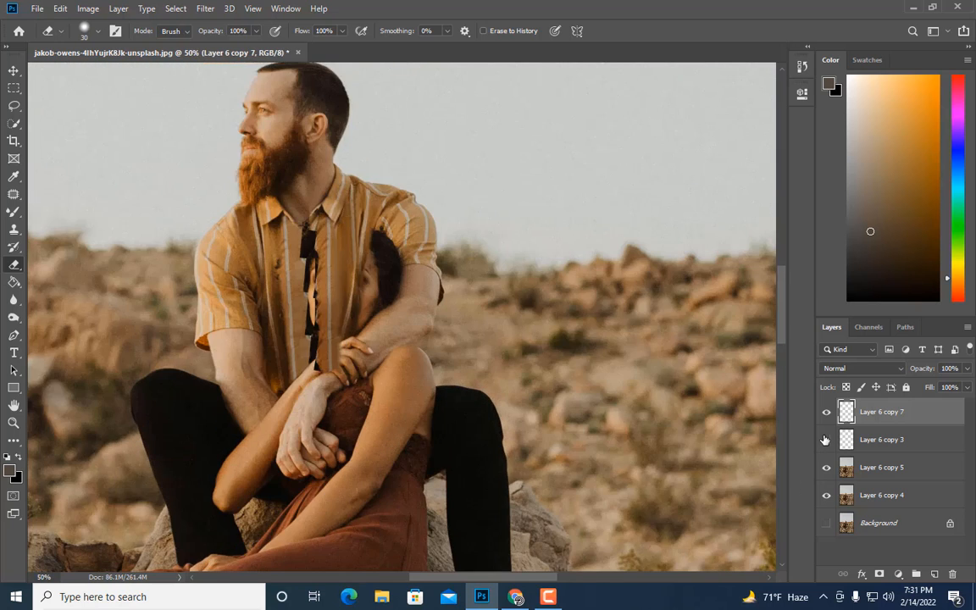
Step: Duplicate the left strip's layer content once more and darken the copy with a slight Curves adjustment
key("ctrl+plus")
left_click(846, 414, "ctrl")
key("ctrl+j")
left_click(88, 9)
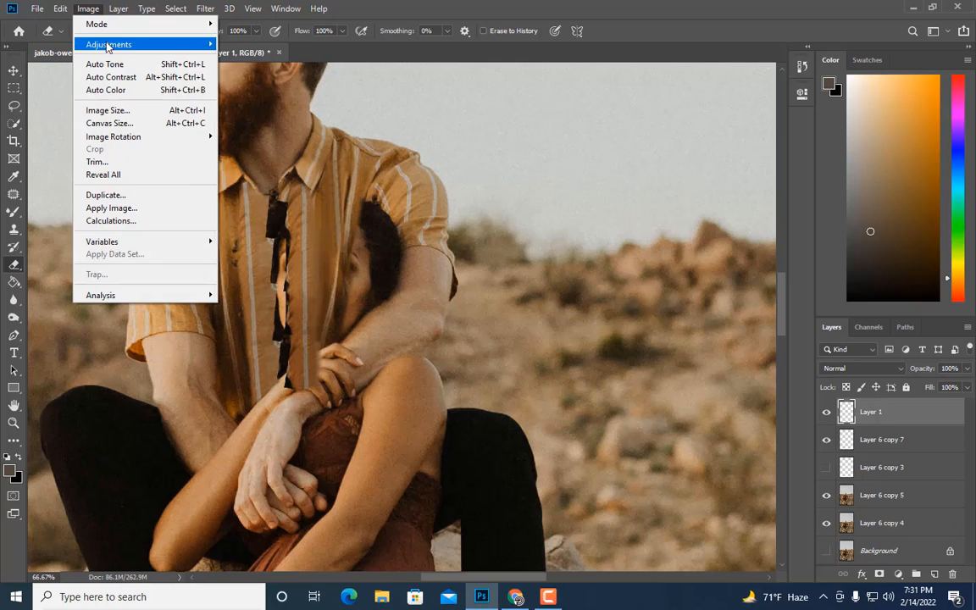
mouse_move(109, 44)
left_click(240, 70)
left_click_drag(637, 195, 638, 213)
key("Return")
Step: Soften the darkened copy with a 400 px eraser and reduce its layer opacity to 63%
key("e")
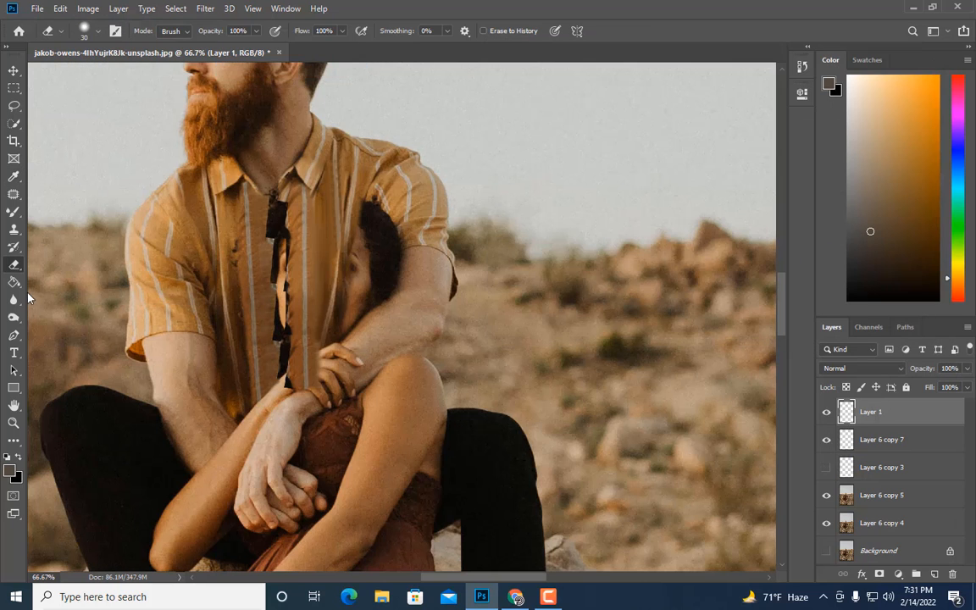
key("bracketright")
key("bracketright")
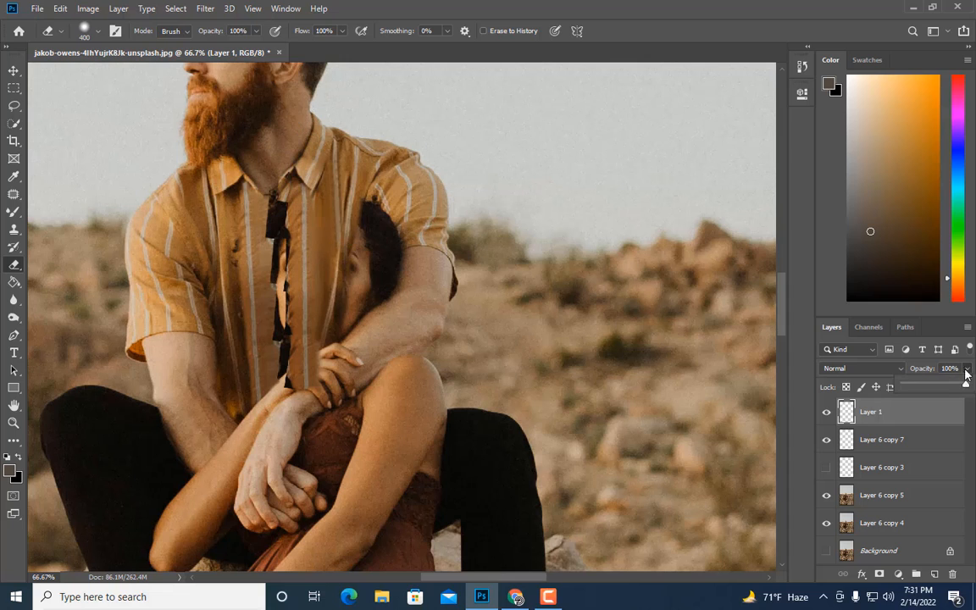
left_click_drag(966, 380, 945, 385)
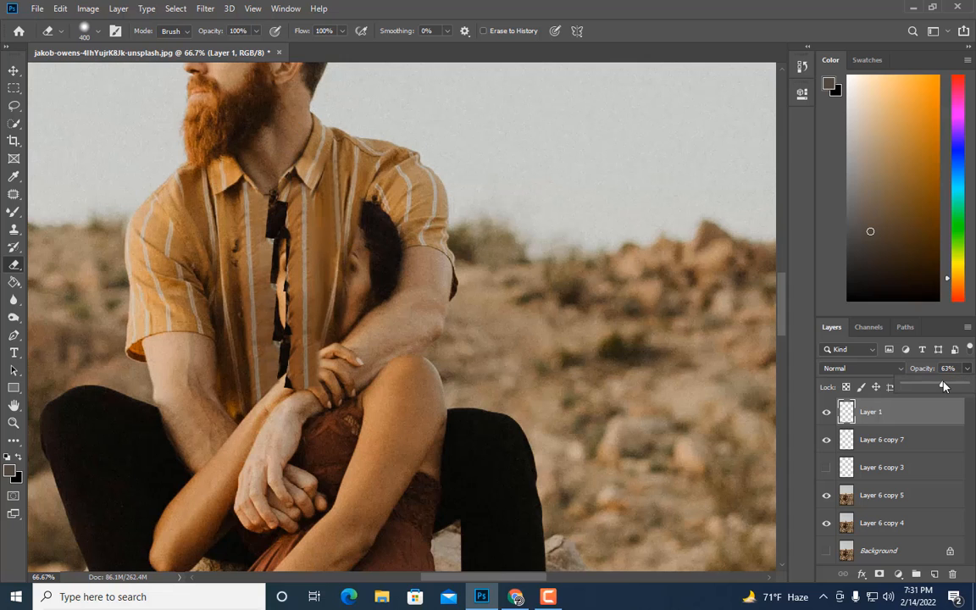
Step: Merge the darkened copy with the left strip beneath it and warp the merged strip slightly
left_click(877, 438, "ctrl")
right_click(880, 440)
left_click(727, 410)
key("ctrl+t")
left_click(607, 31)
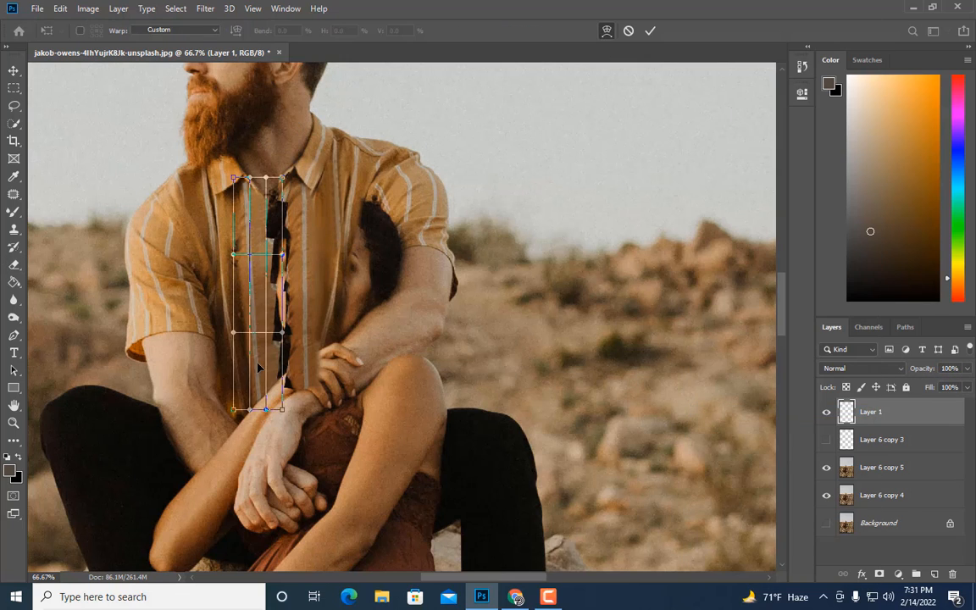
left_click_drag(258, 366, 260, 365)
key("Return")
key("ctrl+minus")
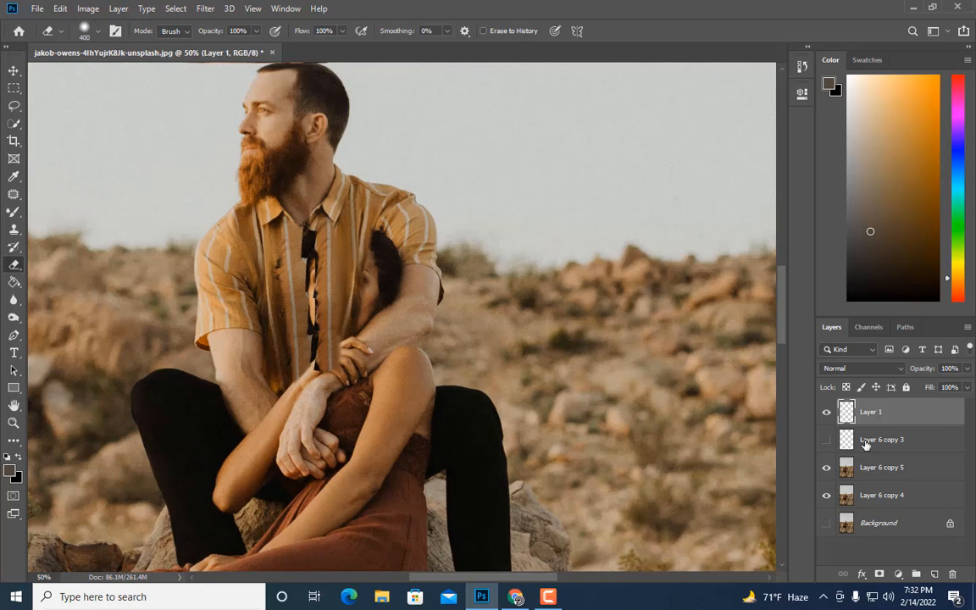
Step: Merge the left strip, the hidden backup strip and the retouched photo layer into one layer
left_click(868, 466, "shift")
right_click(869, 466)
left_click(733, 412)
Step: Copy a rectangular area of the left sleeve and adjoining shirt side to a new layer as a smart object
key("ctrl+plus")
key("m")
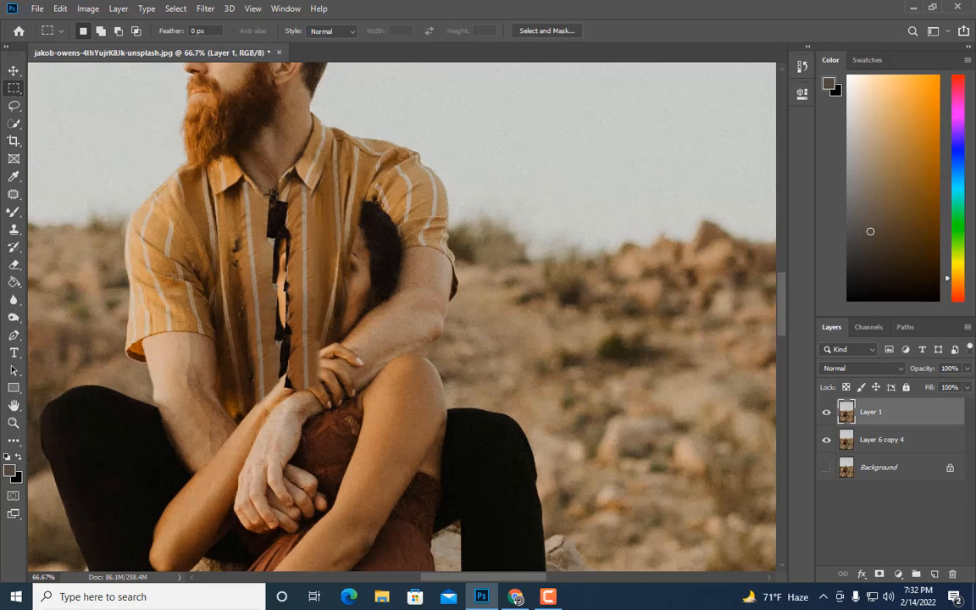
left_click_drag(153, 234, 248, 407)
key("ctrl+j")
right_click(890, 412)
left_click_drag(153, 321, 254, 325)
key("Escape")
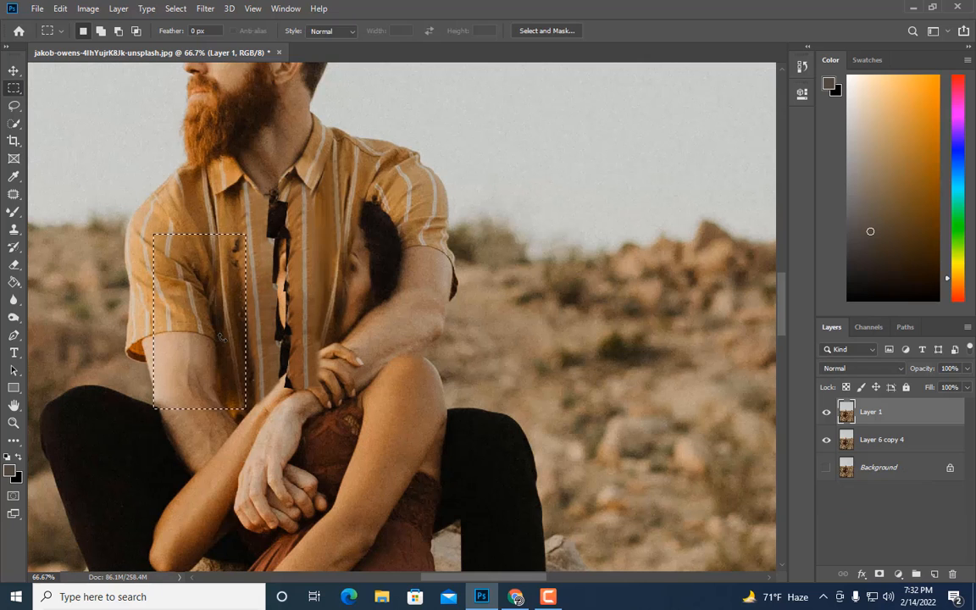
Step: Mirror the copied sleeve patch and place it, tilted, over the woman's hair and the man's right-hand sleeve
key("ctrl+t")
left_click_drag(156, 321, 418, 261)
left_click_drag(489, 324, 499, 308)
left_click_drag(411, 267, 416, 254)
left_click(523, 328)
Step: Fine-tune the sleeve patch's rotation and shape to follow the shoulder and arm, and rasterize its layer
key("ctrl+t")
left_click_drag(452, 146, 457, 149)
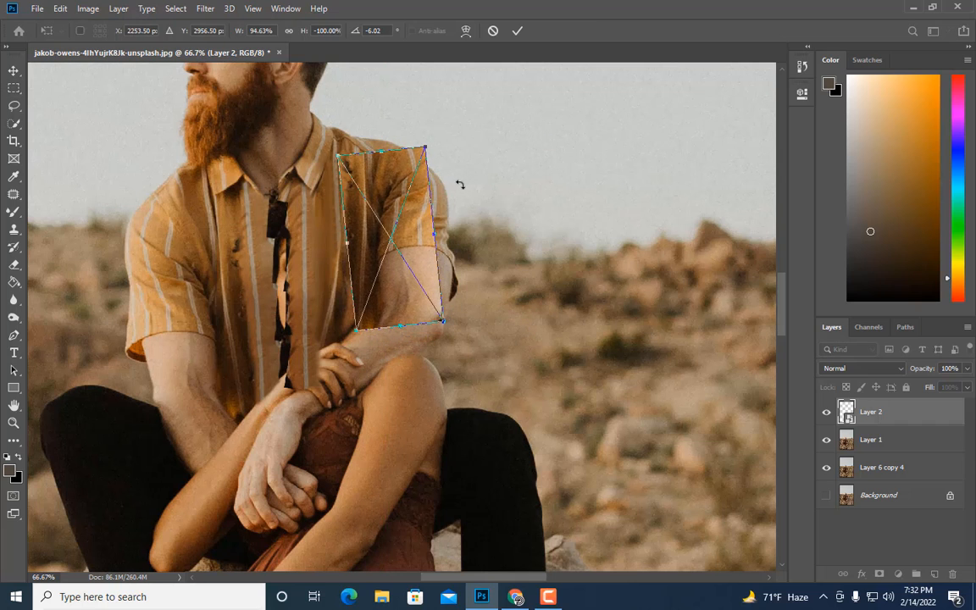
left_click_drag(417, 246, 438, 240)
left_click(465, 30)
key("Return")
right_click(884, 413)
left_click(738, 247)
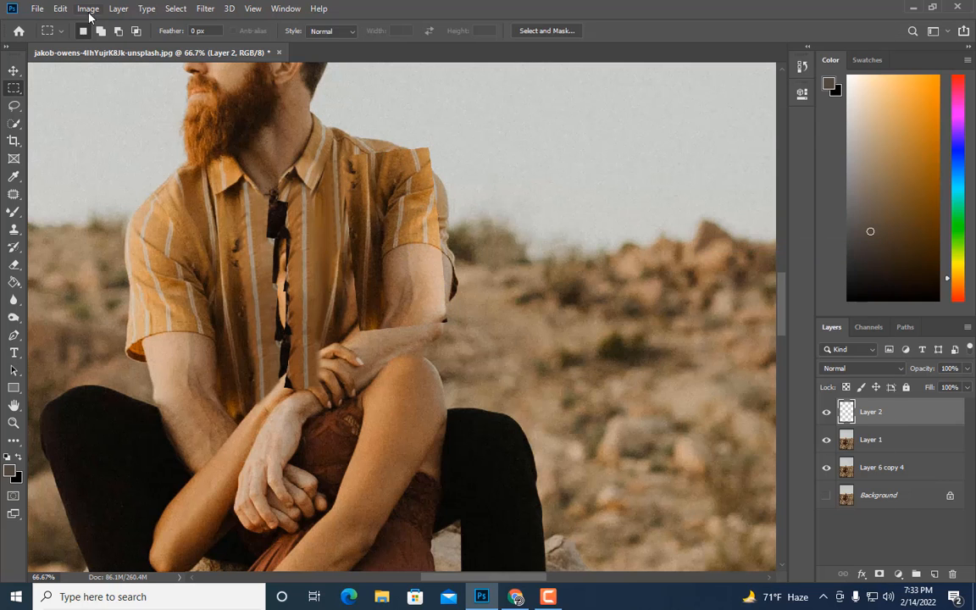
Step: Darken the sleeve patch with Brightness/Contrast, using brightness -15 and contrast -6
left_click(89, 9)
mouse_move(118, 47)
left_click(279, 47)
left_click_drag(690, 61, 687, 65)
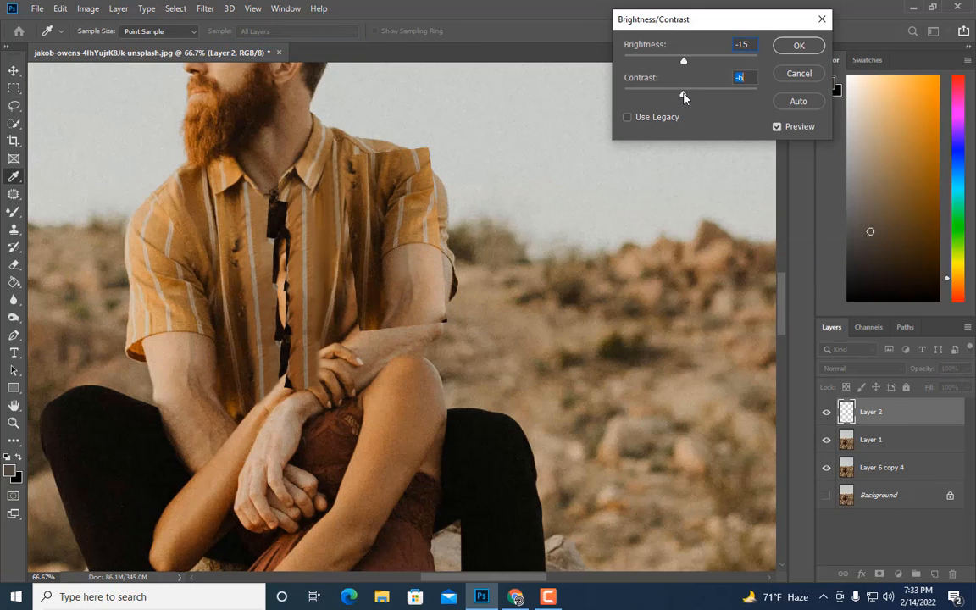
key("Return")
Step: Erase the sleeve patch's excess around the shoulder, forearm and shirt front with a soft eraser between 50 and 150 px
key("e")
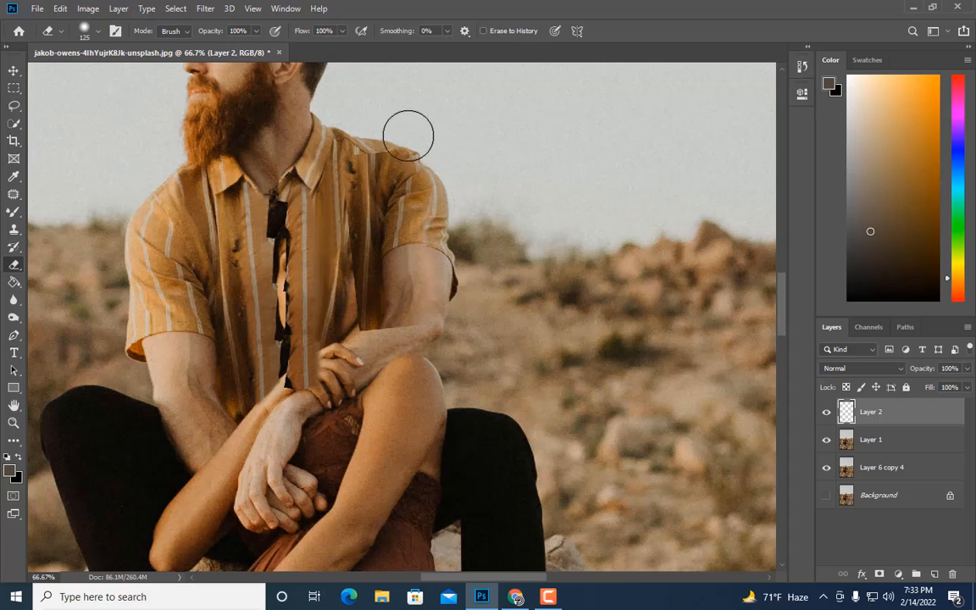
key("bracketleft")
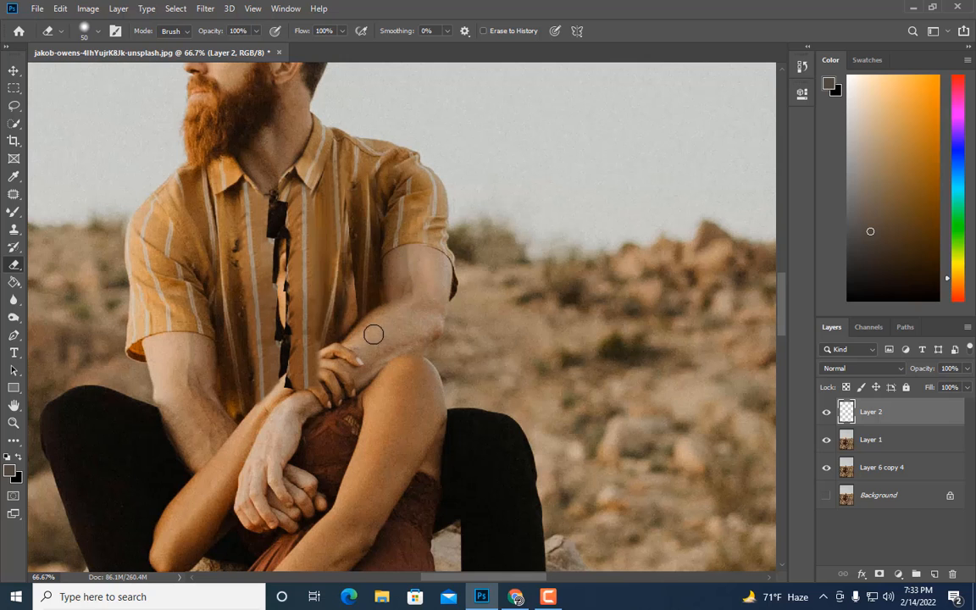
key("bracketright")
key("bracketright")
key("bracketright")
key("bracketright")
mouse_move(332, 294)
left_mouse_down()
mouse_move(355, 246)
mouse_move(343, 203)
left_mouse_up()
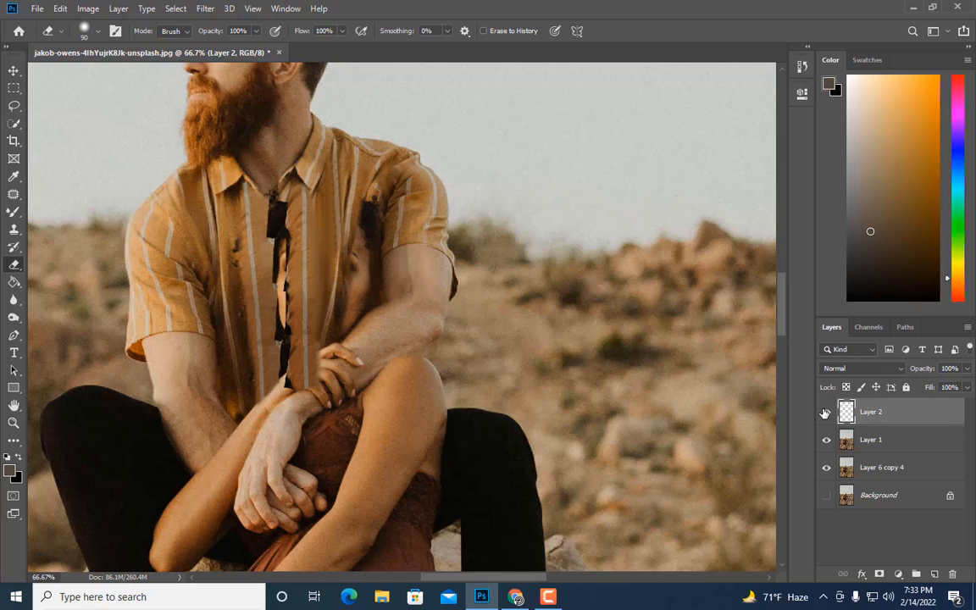
key("bracketright")
key("bracketright")
key("bracketright")
Step: Merge the trimmed sleeve patch with the retouched photo layer beneath it
left_click(872, 439, "shift")
right_click(871, 439)
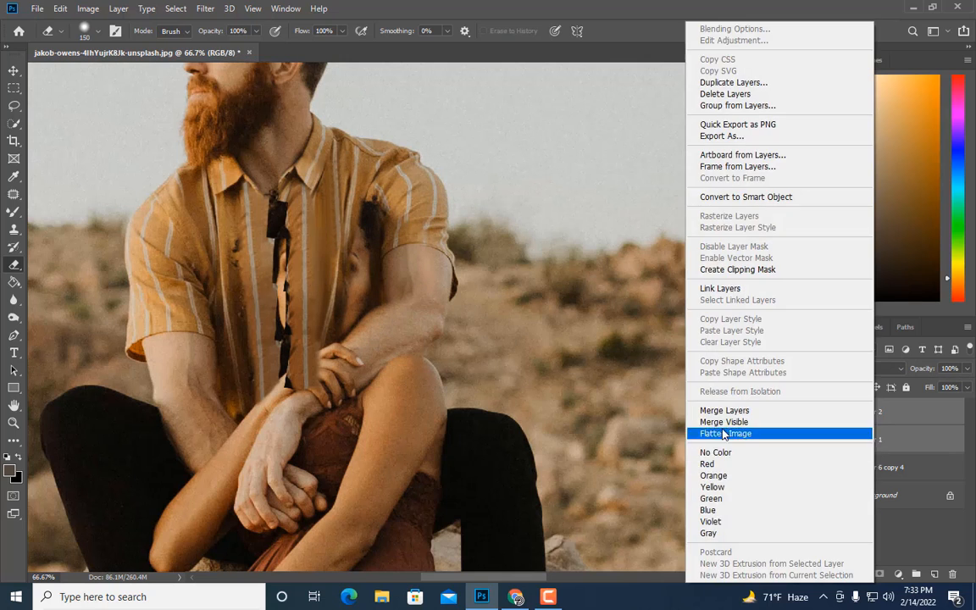
left_click(725, 410)
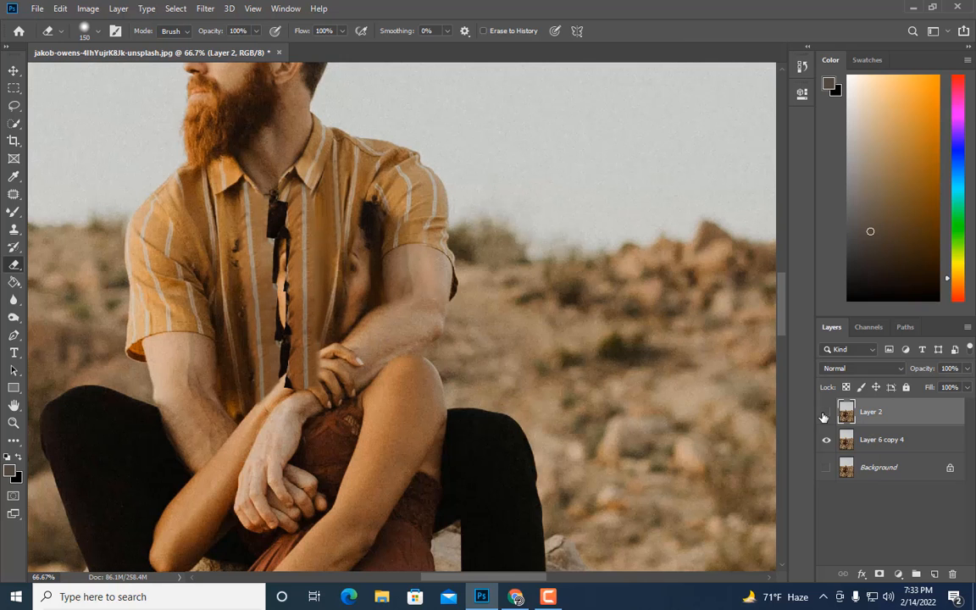
Step: Copy a narrow vertical strip of the shirt front beside the dark neck opening to a new layer
key("m")
mouse_move(236, 177)
left_mouse_down()
mouse_move(271, 271)
mouse_move(272, 408)
left_mouse_up()
key("ctrl+j")
right_click(886, 412)
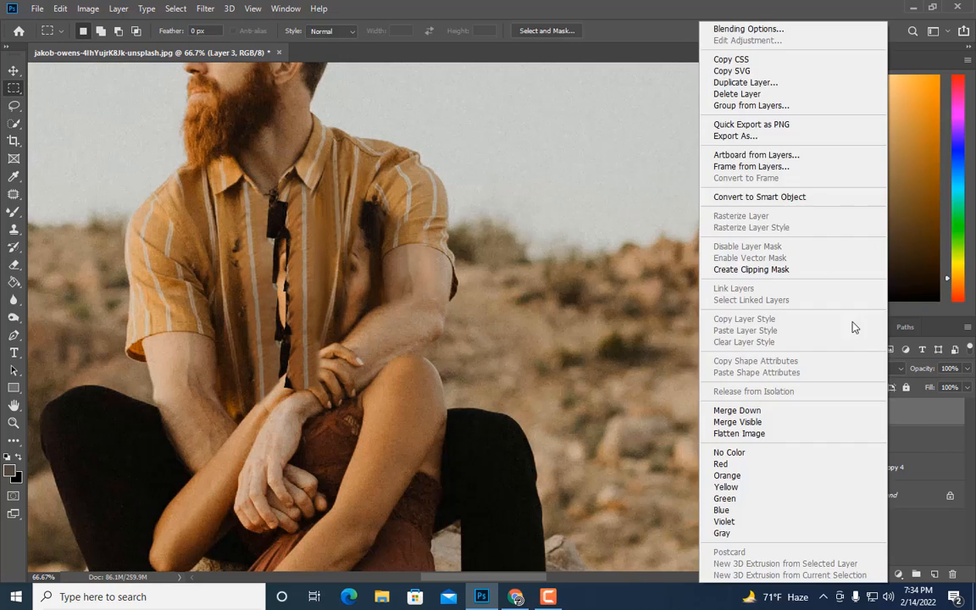
left_click(542, 240)
Step: Move the new shirt strip over the woman's remaining hair and face, and tilt it to follow the shirt's stripes
key("ctrl+t")
left_click_drag(264, 244, 376, 239)
key("Return")
key("ctrl+t")
left_click_drag(422, 166, 448, 183)
mouse_move(373, 249)
left_mouse_down()
mouse_move(317, 273)
mouse_move(362, 255)
left_mouse_up()
left_click_drag(420, 183, 385, 239)
key("Return")
Step: Erase the dark remnants and hard edges of the new strip at the sleeve and chest with a soft 60 to 70 px eraser
key("m")
key("e")
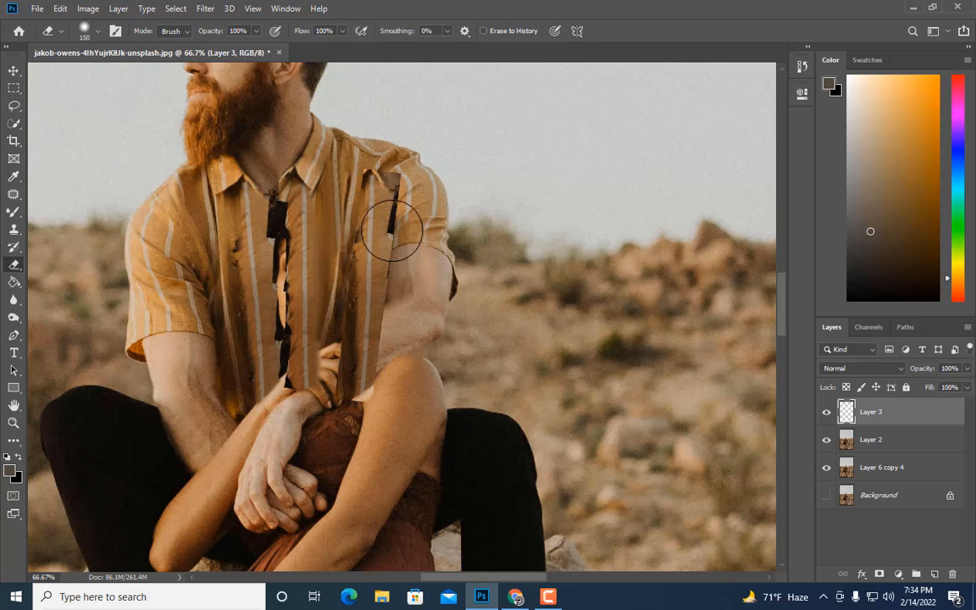
key("[")
key("[")
key("[")
key("[")
left_click_drag(390, 173, 411, 244)
left_click(826, 413)
left_click(826, 413)
key("[")
key("[")
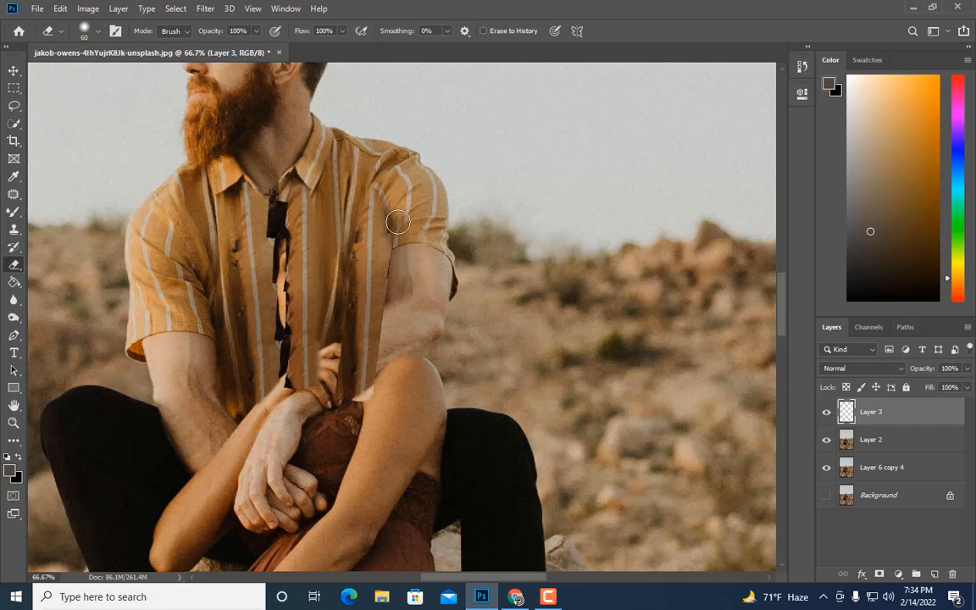
key("]")
key("]")
key("]")
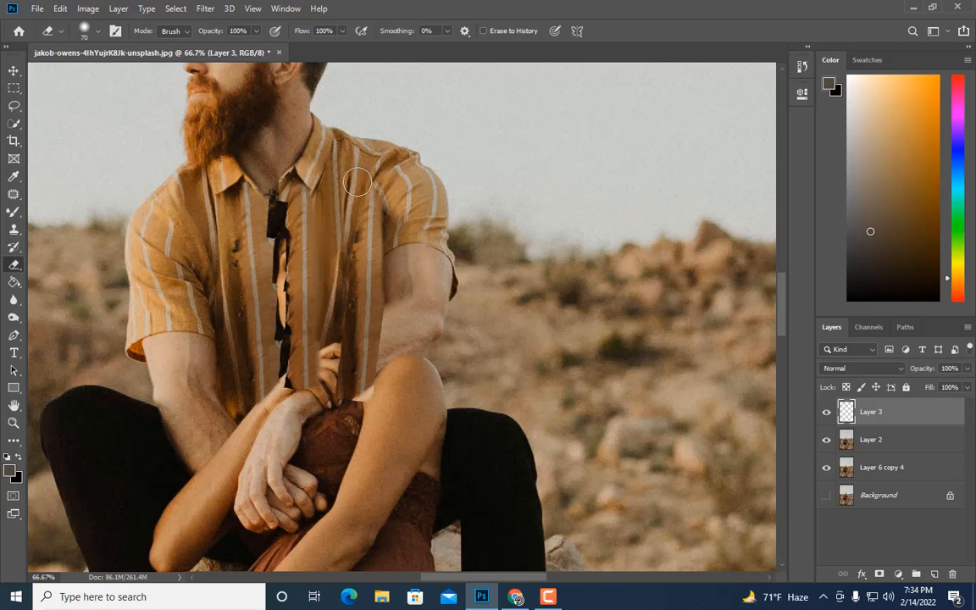
Step: Erase the strip's lower end over the forearm and hands with a 40 px eraser
key("[")
key("[")
key("[")
key("[")
key("[")
mouse_move(339, 404)
left_mouse_down()
mouse_move(399, 330)
mouse_move(344, 408)
mouse_move(356, 355)
left_mouse_up()
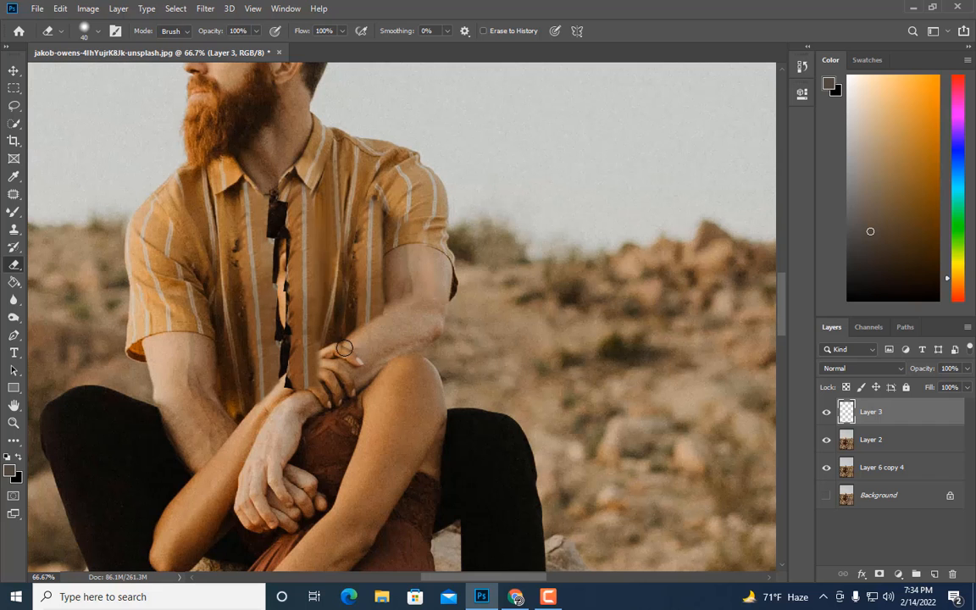
Step: Darken the new shirt strip with Brightness/Contrast and a slight Curves adjustment
left_click(88, 9)
mouse_move(110, 43)
left_click(262, 44)
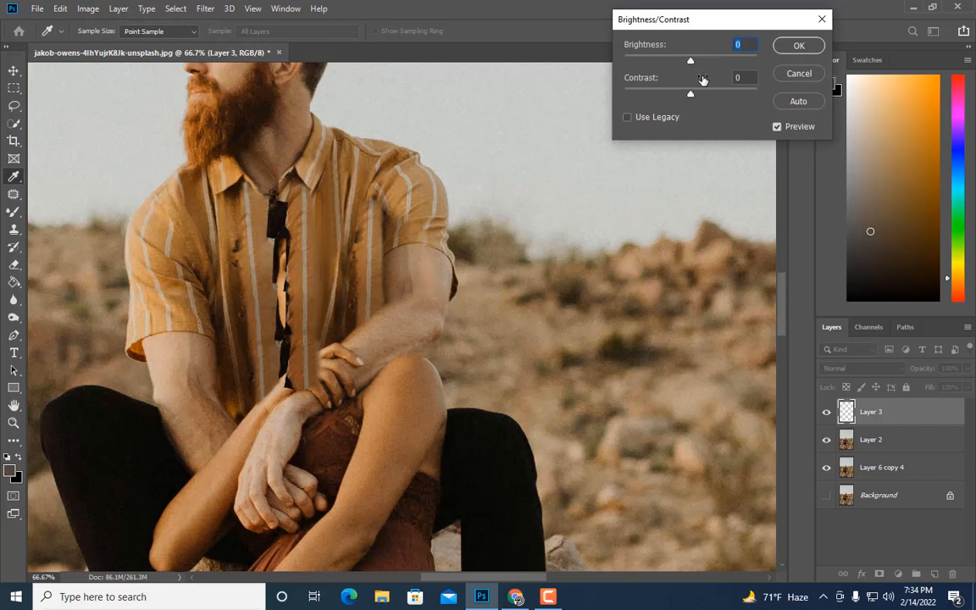
left_click_drag(690, 61, 677, 62)
key("Return")
left_click(88, 8)
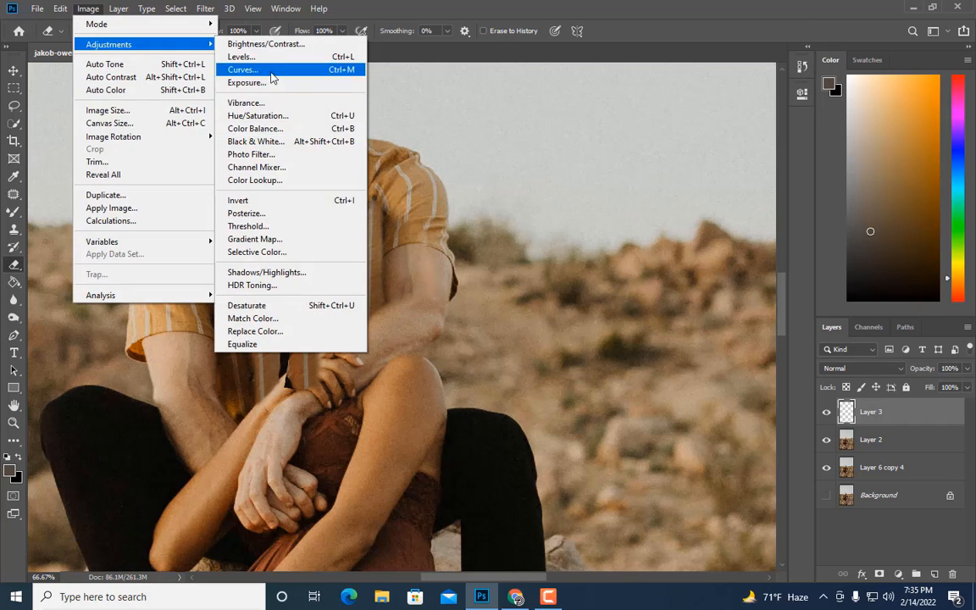
left_click(246, 68)
mouse_move(637, 210)
left_mouse_down()
mouse_move(643, 202)
mouse_move(633, 217)
left_mouse_up()
key("Return")
Step: Duplicate the strip, darken the copy with a Curves point at input 120 and output 96, and soften it with a 300 px eraser
key("ctrl+j")
left_click(88, 9)
left_click(279, 70)
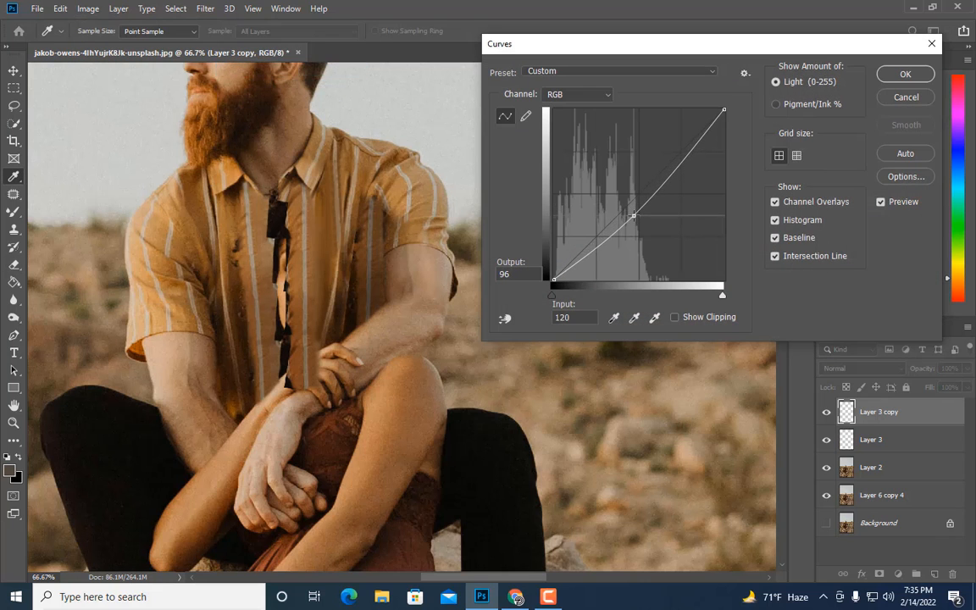
left_click(904, 74)
key("e")
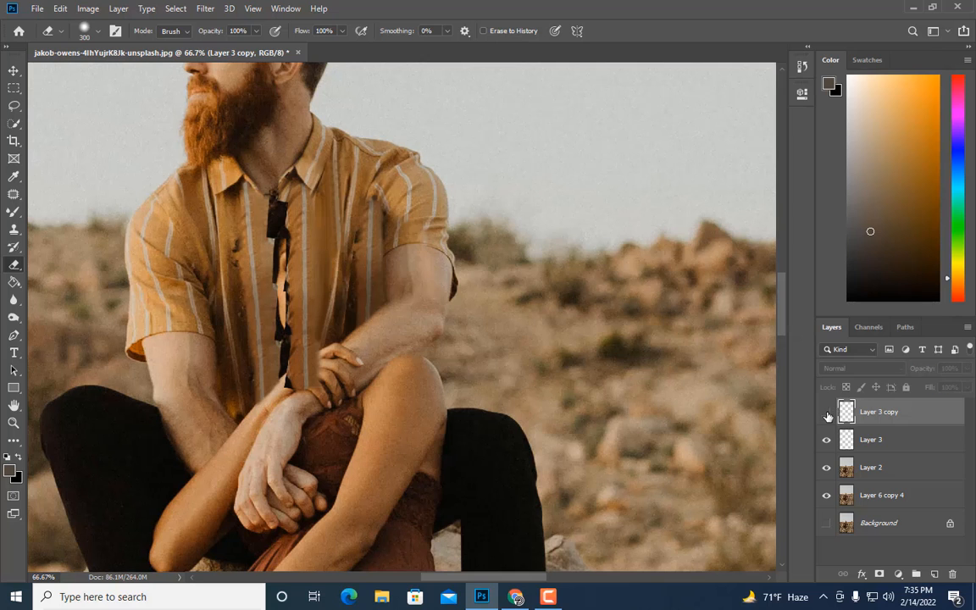
left_click(871, 467, "shift")
right_click(871, 467)
left_click(739, 412)
scroll(632, 396, "up", 1)
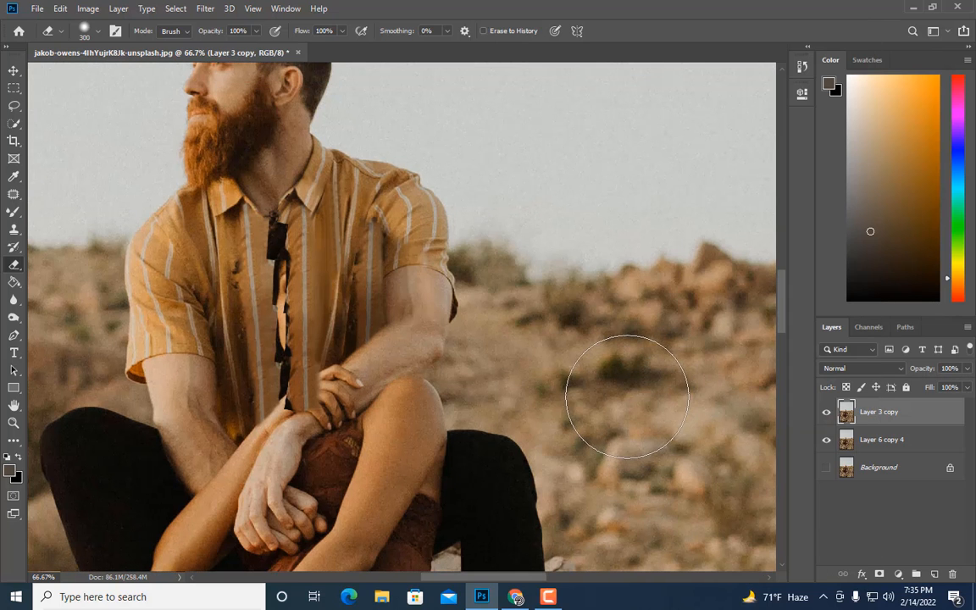
key("ctrl+z")
Step: Merge the darkened strip copy with the strip directly beneath it, keeping the photo layer separate
left_click(882, 442)
left_click(882, 415, "shift")
right_click(883, 415)
left_click(754, 413)
Step: Duplicate the merged strip and warp the copy over the gap beside it, blending its edges with an 80 px eraser
key("ctrl+j")
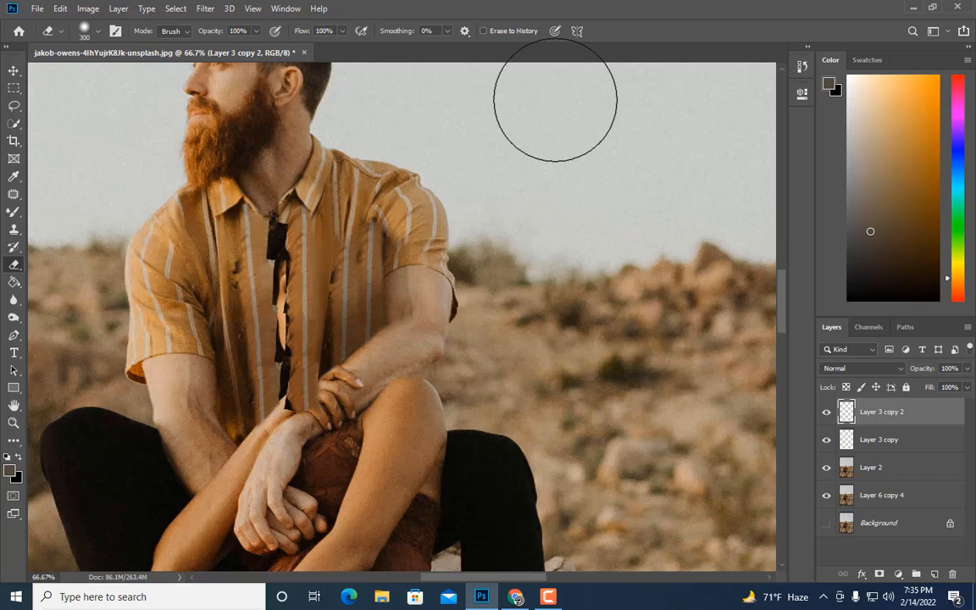
key("ctrl+t")
left_click(607, 31)
key("Return")
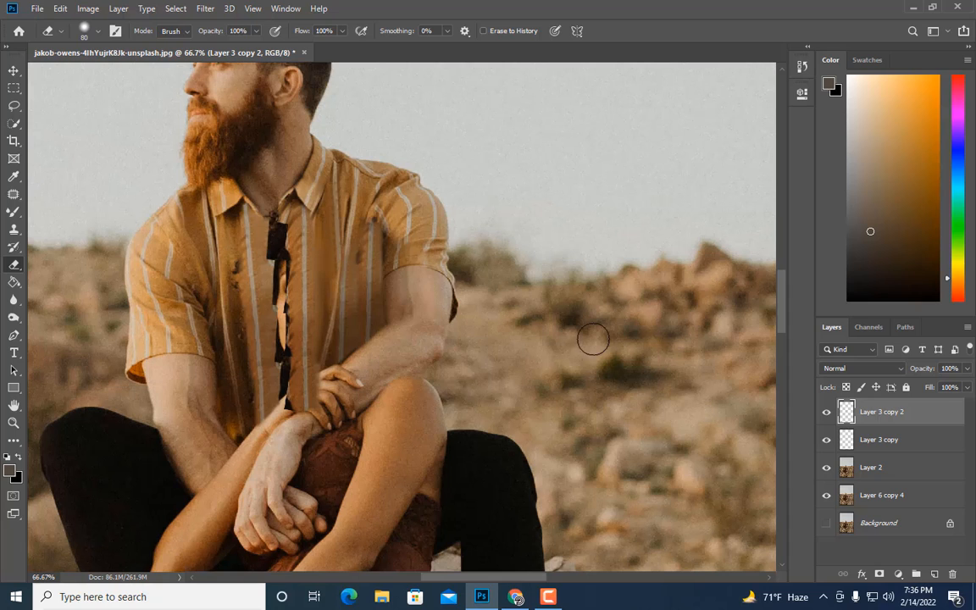
Step: Duplicate the original merged strip, place the duplicate at the top of the layer stack and hide it as a backup
left_click(872, 439)
key("bracketright")
key("bracketright")
key("bracketright")
key("ctrl+j")
left_click_drag(884, 449, 872, 407)
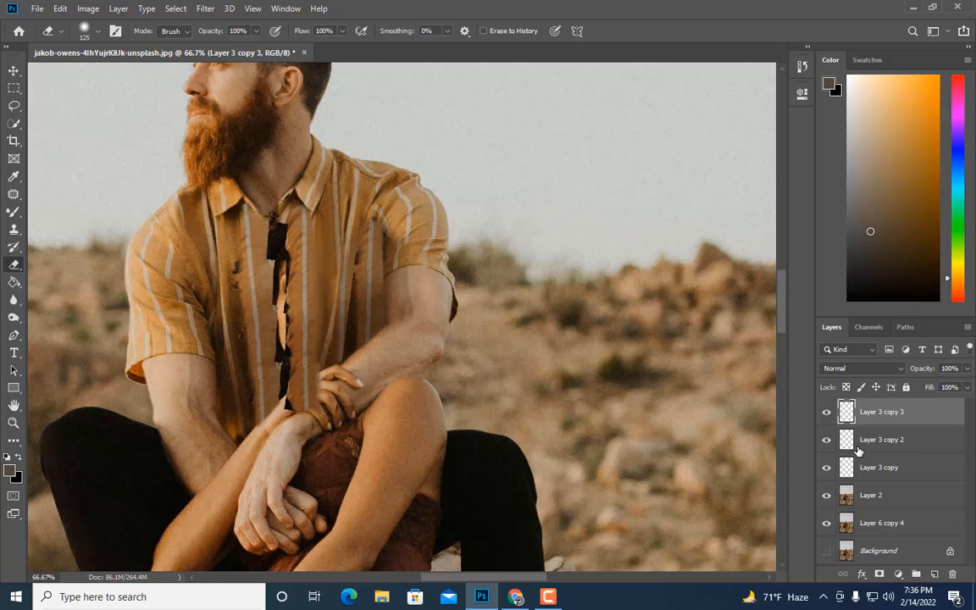
left_click(826, 411)
Step: Merge the warped strip copy with the original strip beneath it
left_click(854, 440)
left_click(869, 466, "shift")
right_click(870, 465)
left_click(750, 410)
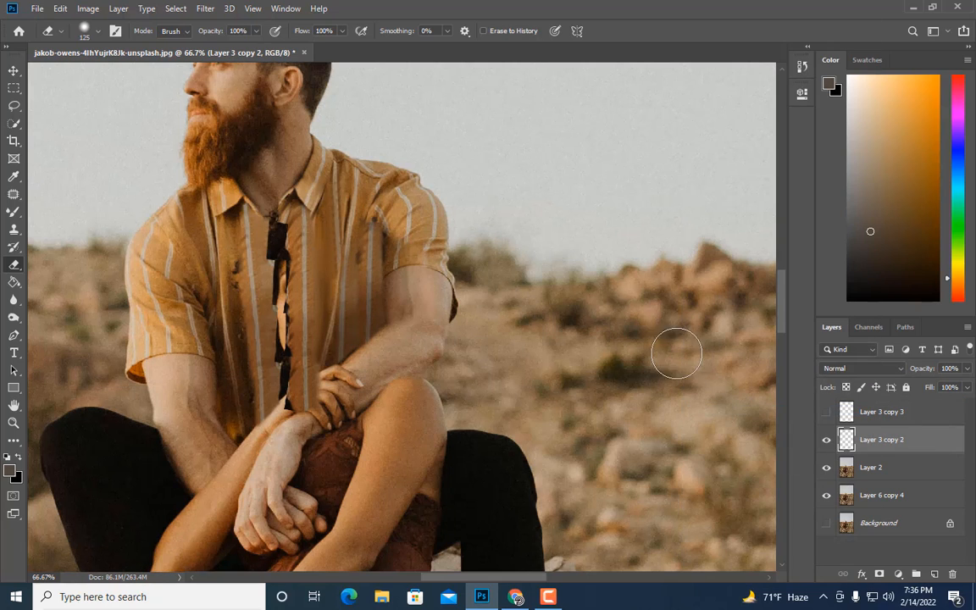
Step: Duplicate the combined strip and darken the duplicate with a Curves adjustment
key("ctrl+j")
left_click(88, 9)
mouse_move(144, 44)
left_click(244, 69)
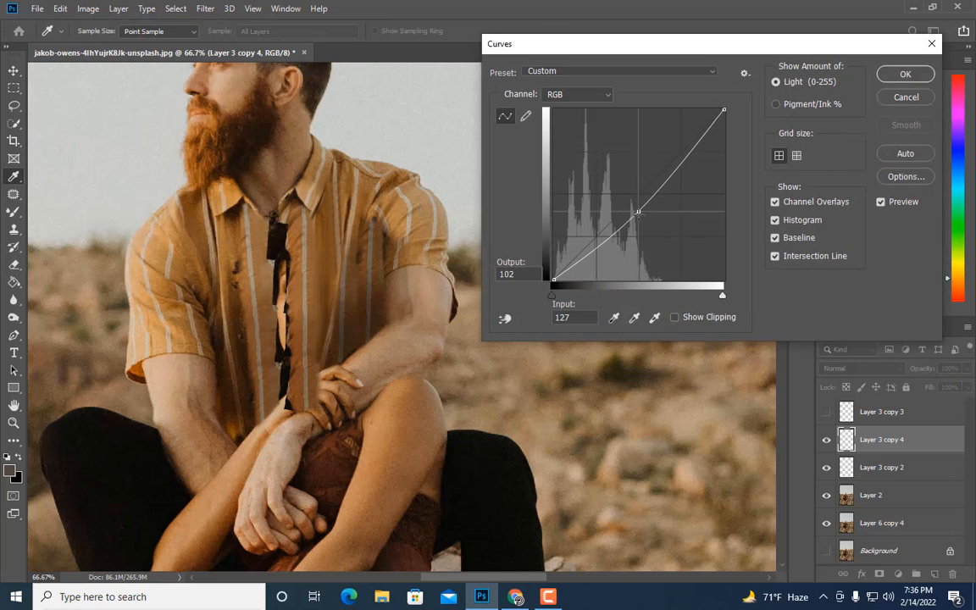
left_click_drag(639, 195, 633, 220)
left_click(905, 75)
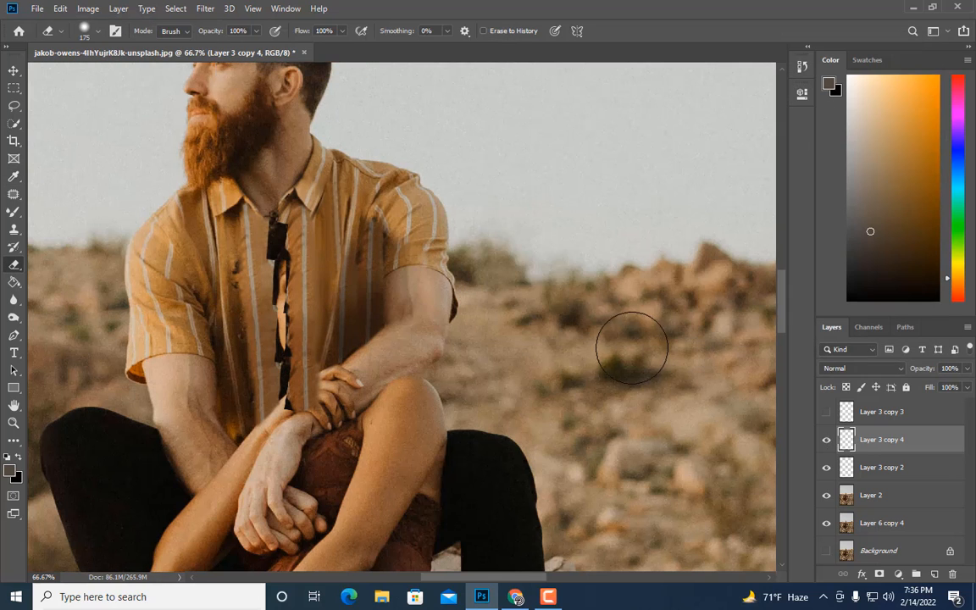
Step: Fade the darkened duplicate with a soft eraser of up to 250 px and merge it with the strip and photo layer beneath
left_click(826, 439)
left_click(826, 440)
key("bracketright")
key("bracketright")
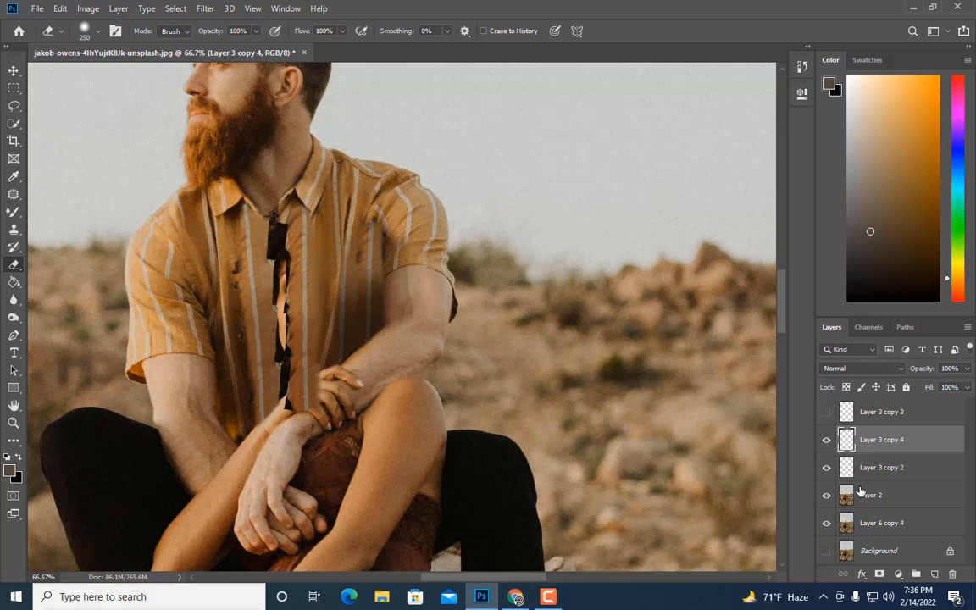
left_click(876, 495, "shift")
right_click(875, 495)
left_click(743, 411)
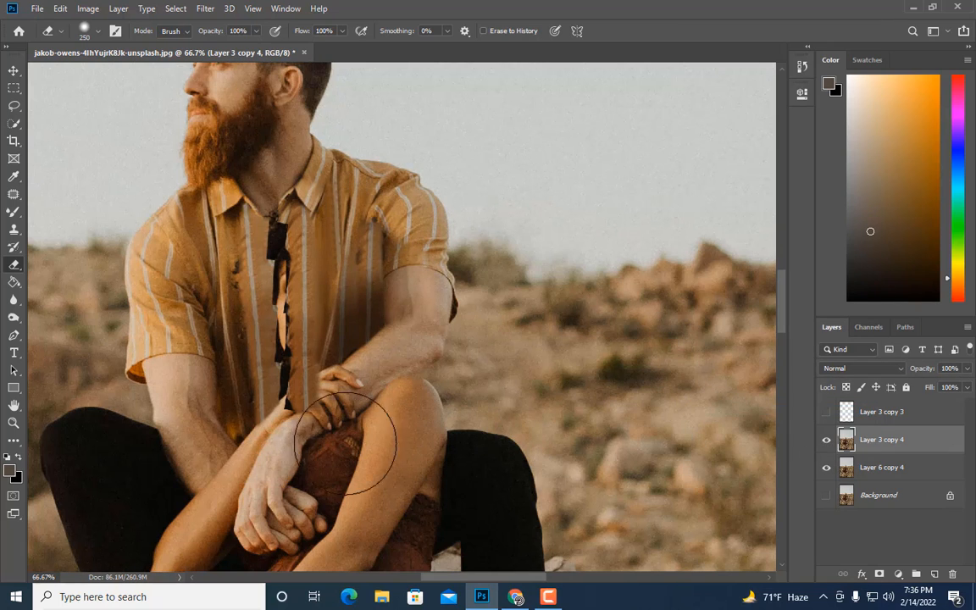
Step: Duplicate the Layer 6 copy 4 photo layer and merge the duplicate with Layer 3 copy 4 above it
left_click(890, 471)
key("ctrl+j")
left_click(890, 443, "shift")
right_click(891, 443)
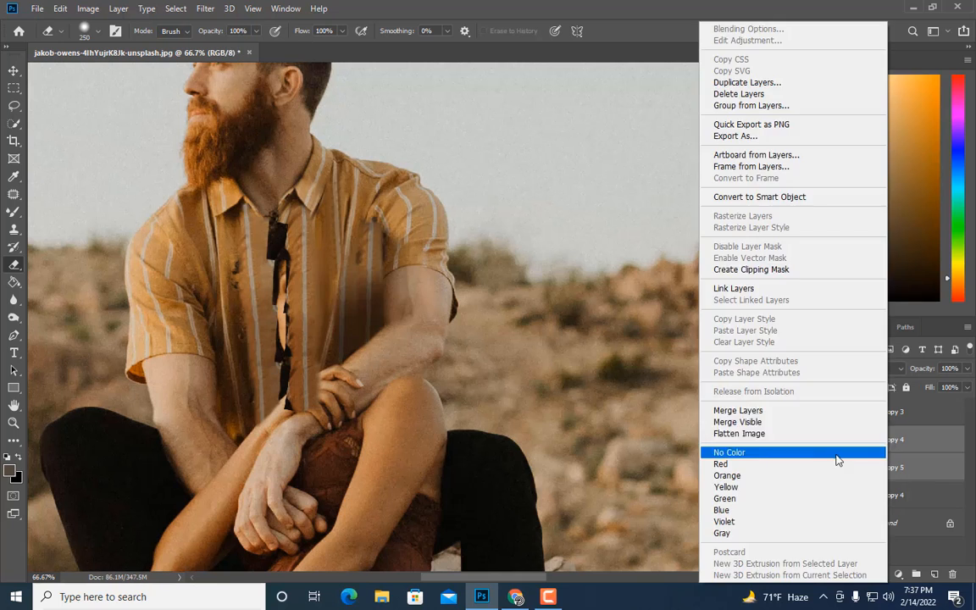
left_click(739, 410)
Step: Show the hidden backup strip and place two copies of it over the sunglasses at the shirt's front, transformed to follow the stripes
left_click(826, 412)
key("alt+]")
left_click_drag(367, 300, 256, 302)
key("ctrl+t")
key("Return")
key("ctrl+t")
left_click_drag(349, 255, 347, 249)
left_click_drag(272, 285, 281, 266)
key("Return")
left_click_drag(282, 304, 290, 351)
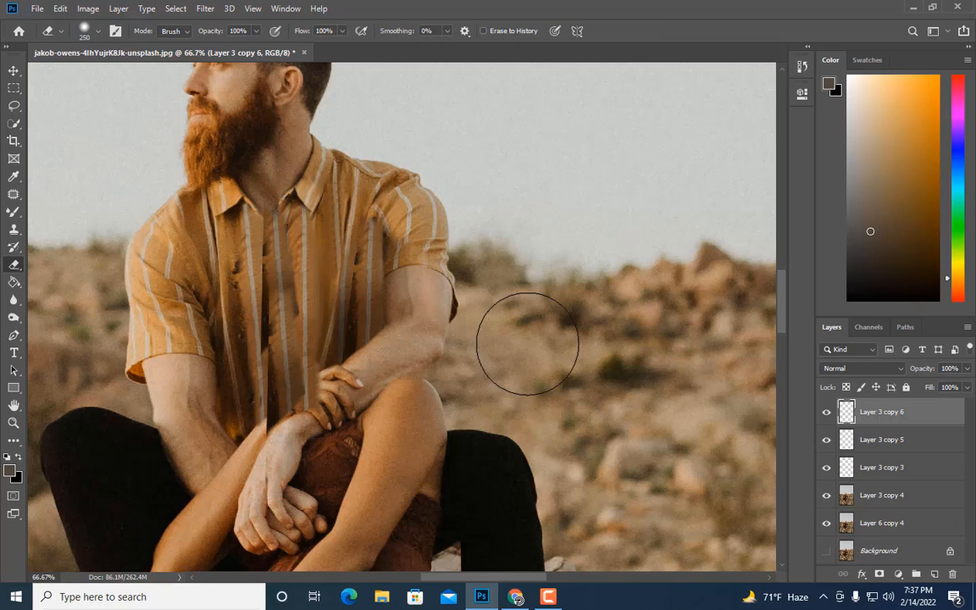
Step: Merge the two strip copies and erase the merged strip's overlap with the woman's hand using a soft eraser reduced to about 60 px
left_click(866, 440, "shift")
right_click(867, 440)
left_click(726, 410)
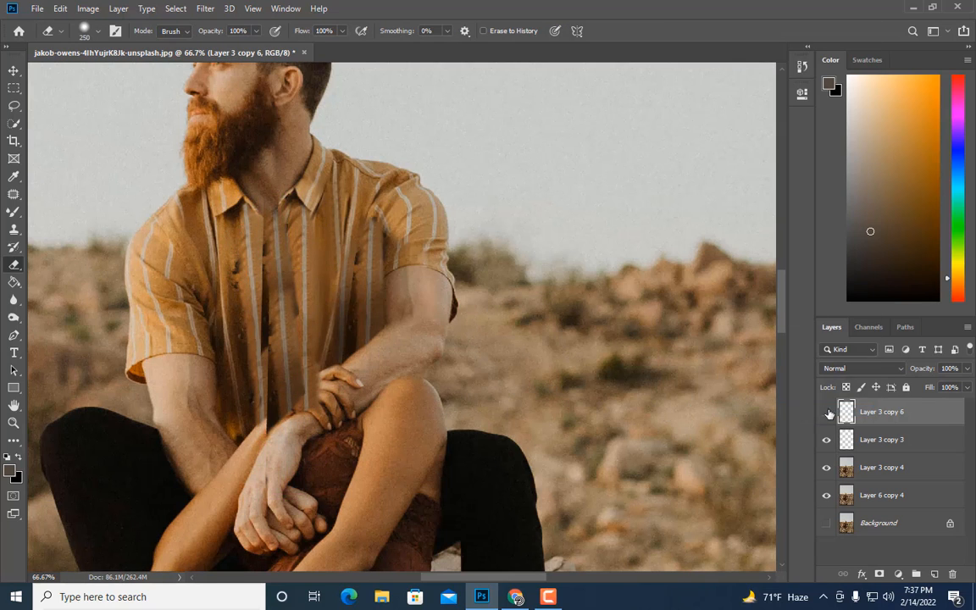
key("bracketleft")
key("bracketleft")
key("bracketleft")
key("bracketleft")
key("bracketleft")
key("bracketleft")
key("bracketleft")
key("bracketleft")
key("bracketleft")
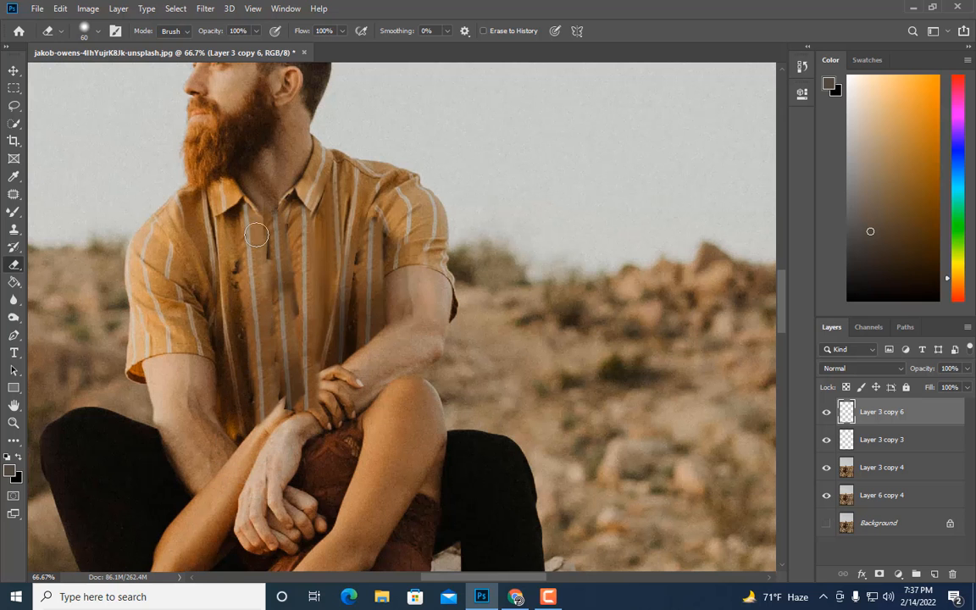
Step: Merge the erased strip and the backup strip with the Layer 3 copy 4 photo layer beneath
key("ctrl+minus")
key("ctrl+minus")
left_click(868, 467, "shift")
right_click(868, 466)
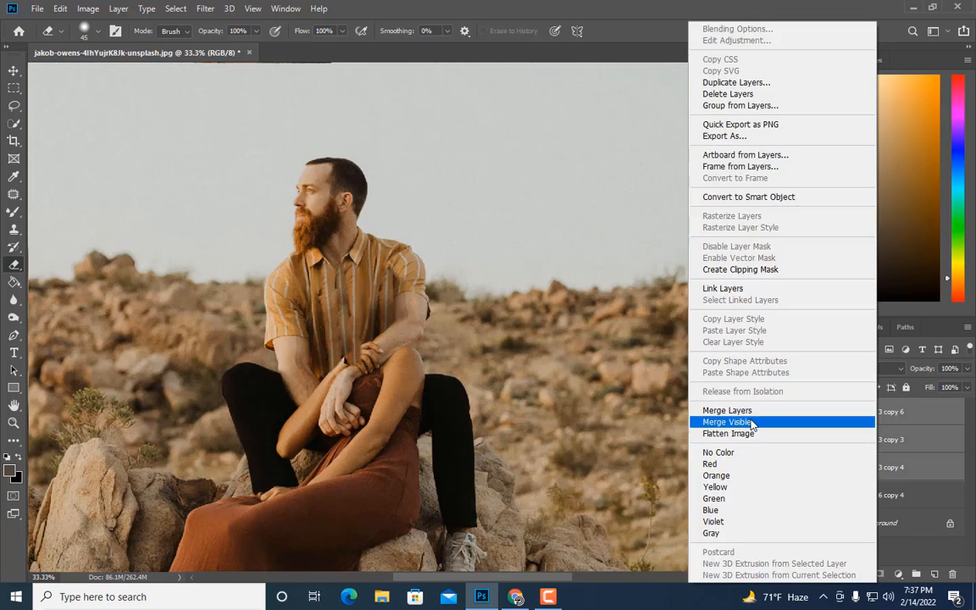
left_click(737, 410)
Step: Duplicate the merged photo layer and clone clean fabric over the dark marks beside the shirt front with a soft 50 px Clone Stamp
key("ctrl+plus")
key("ctrl+plus")
scroll(469, 390, "up", 1)
key("ctrl+j")
key("s")
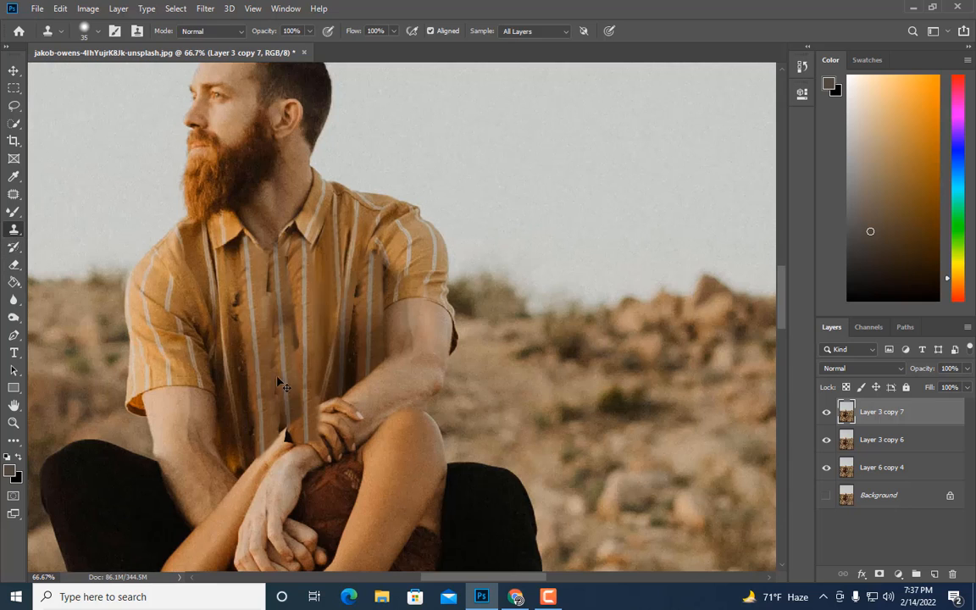
key("ctrl+plus")
mouse_move(201, 339)
left_mouse_down()
mouse_move(196, 283)
mouse_move(210, 273)
left_mouse_up()
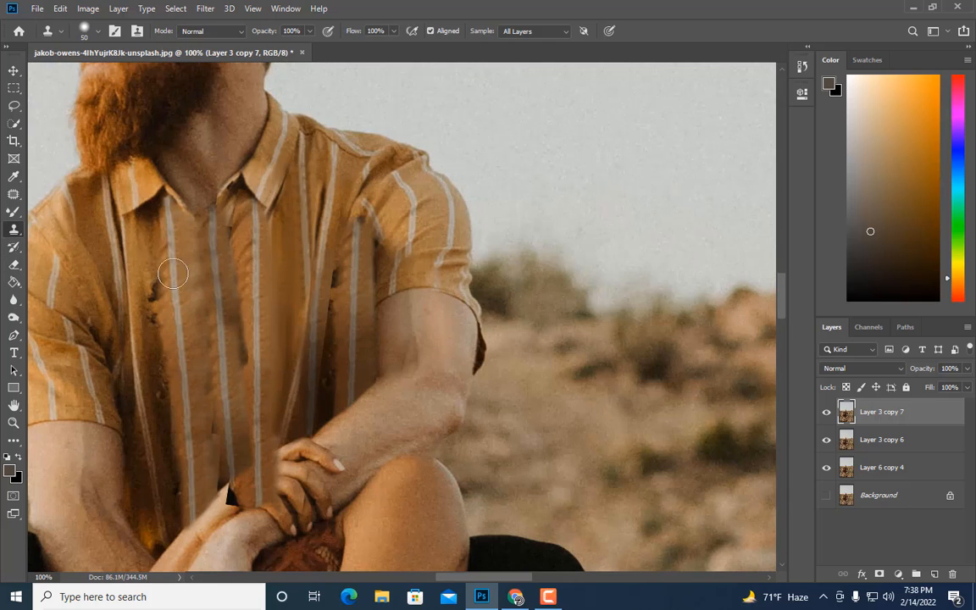
left_click_drag(149, 270, 153, 301)
Step: Clone clean fabric along the shirt's central stripes from the collar to the wrist with a soft 45 px Clone Stamp
scroll(157, 290, "down", 1)
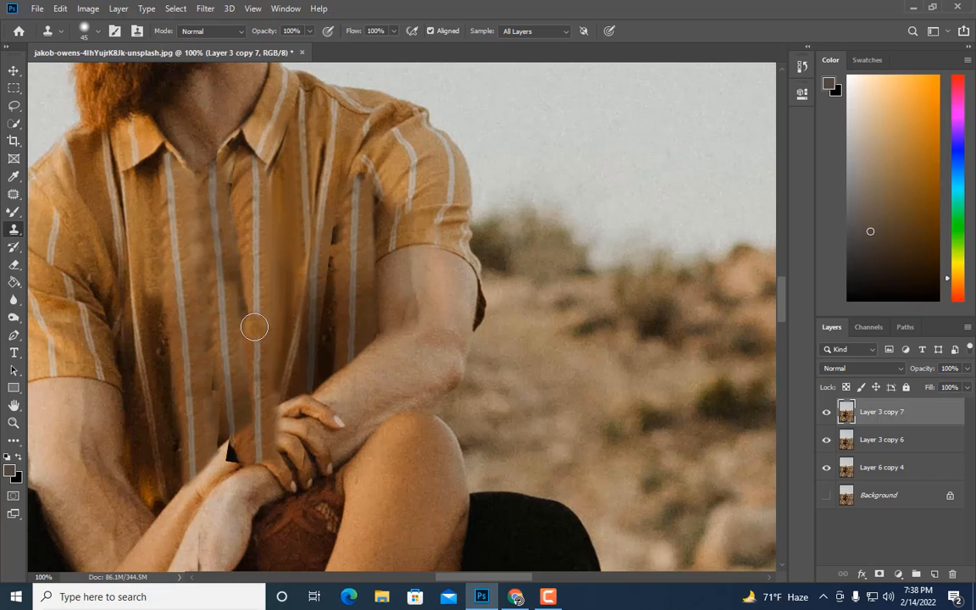
mouse_move(254, 326)
left_mouse_down()
mouse_move(218, 273)
mouse_move(215, 212)
mouse_move(235, 206)
left_mouse_up()
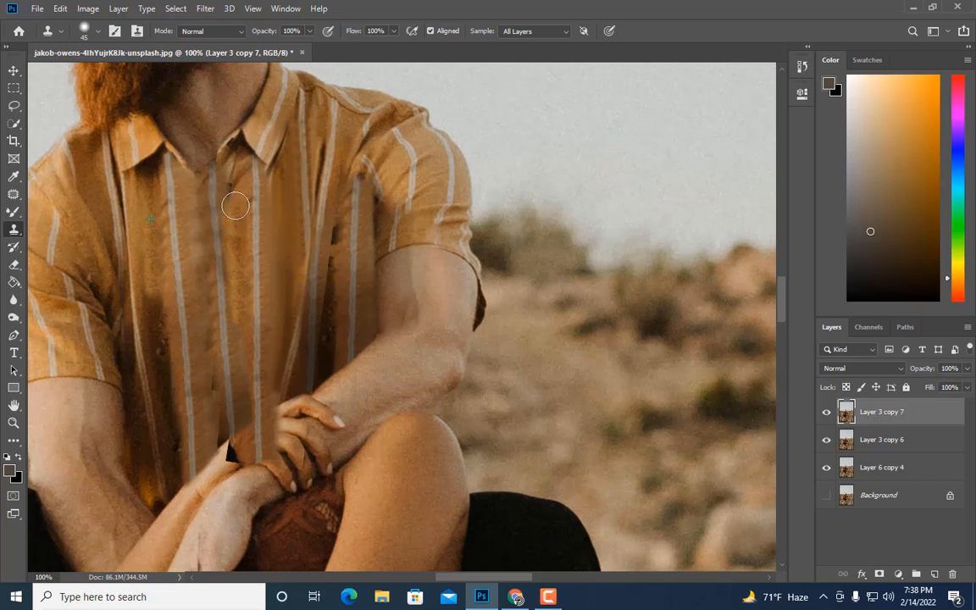
scroll(226, 287, "down", 1)
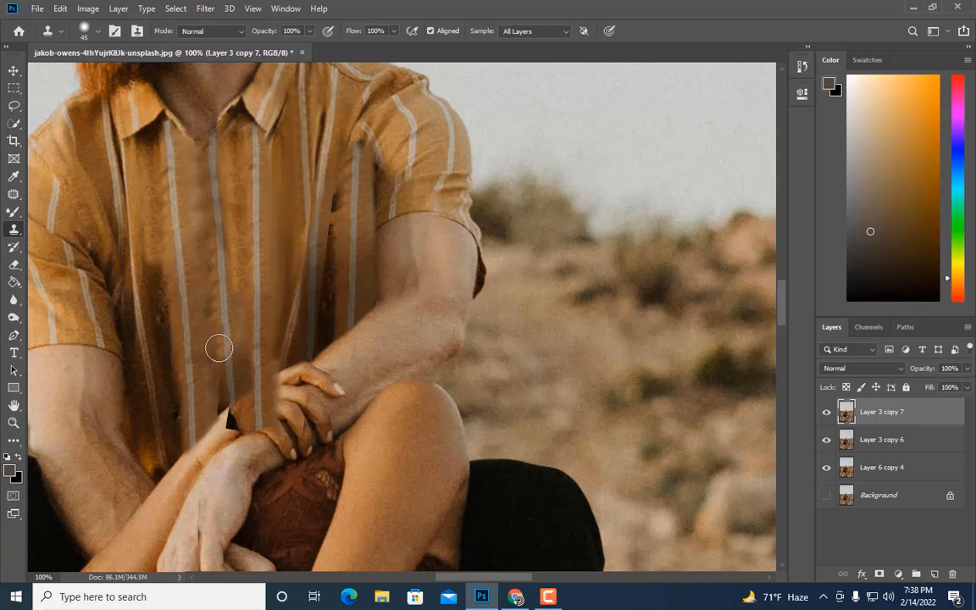
left_click_drag(219, 347, 213, 401)
left_click_drag(240, 337, 238, 379)
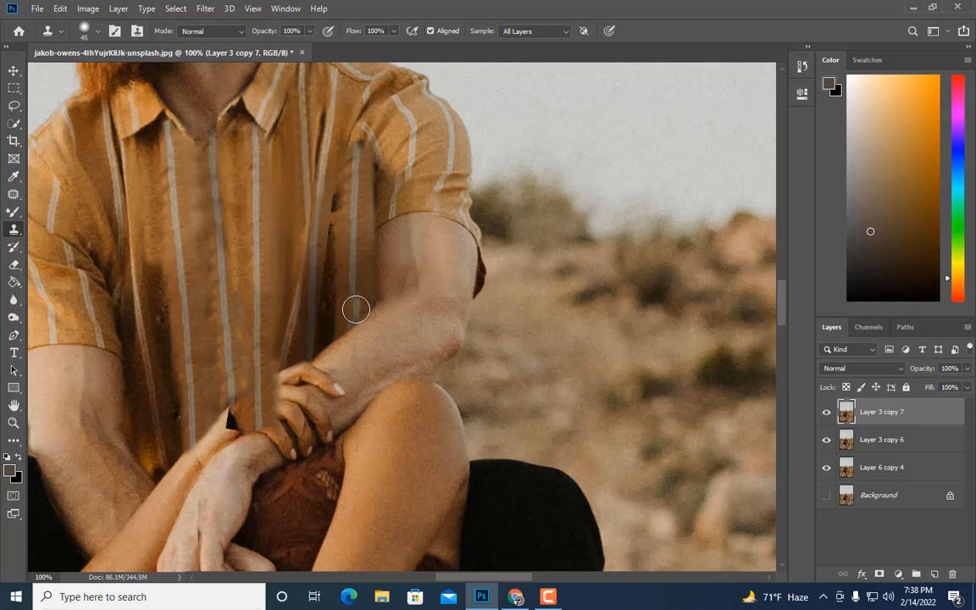
Step: Copy a rectangle of the striped shirt front to a smart object layer, mirror it and narrow it over the opposite side of the shirt
left_click(14, 87)
left_click_drag(109, 122, 225, 381)
key("ctrl+j")
right_click(820, 406)
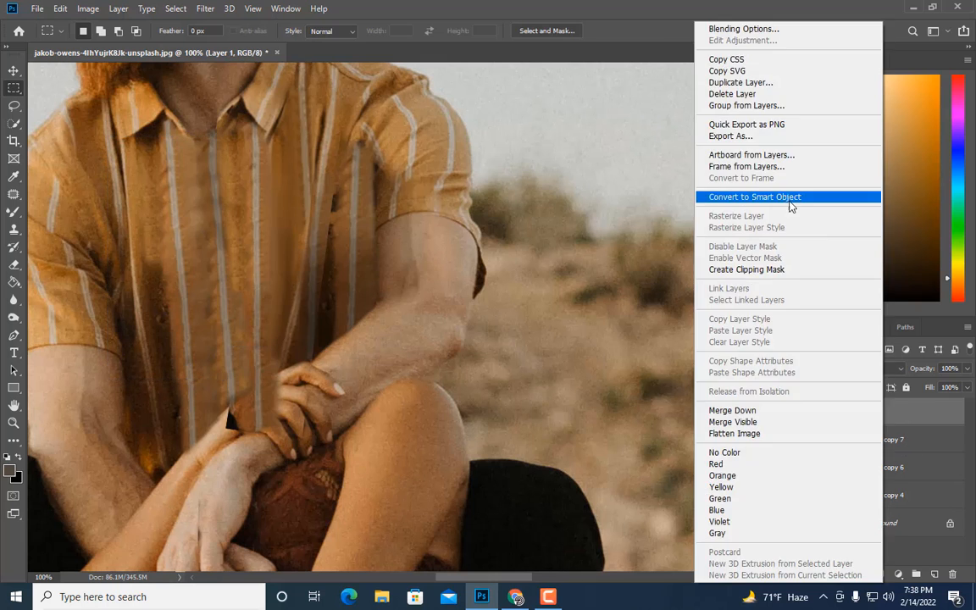
left_click(784, 199)
key("ctrl+t")
left_click_drag(115, 257, 409, 258)
left_click_drag(371, 352, 330, 359)
key("Return")
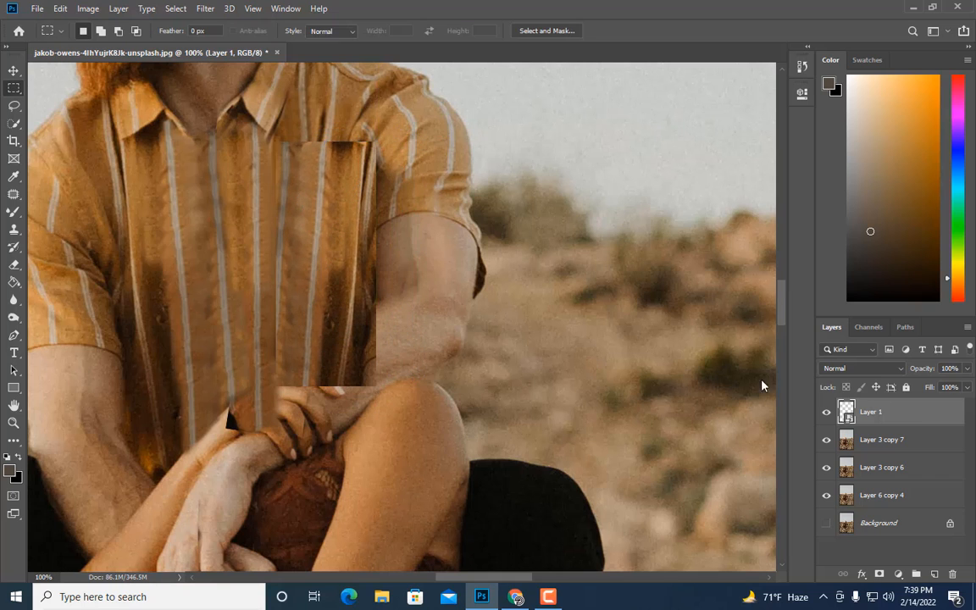
Step: Rasterize the mirrored shirt patch and erase its excess and edges with a soft eraser of 40 to 100 px
right_click(882, 411)
left_click(734, 245)
left_click(14, 266)
mouse_move(288, 138)
left_mouse_down()
mouse_move(283, 388)
mouse_move(301, 364)
mouse_move(319, 128)
mouse_move(354, 134)
mouse_move(378, 163)
mouse_move(376, 245)
mouse_move(298, 396)
left_mouse_up()
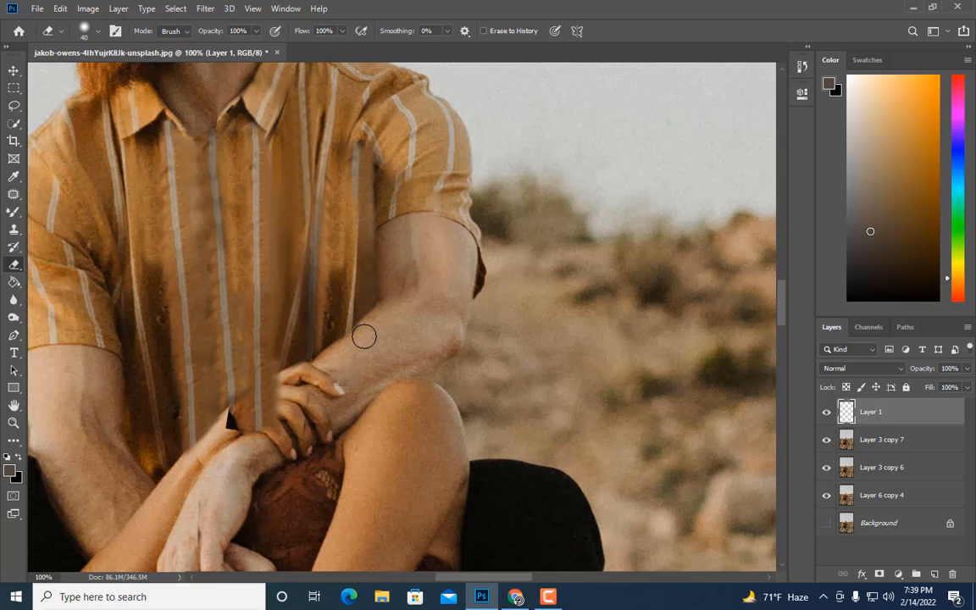
key("bracketright")
key("bracketright")
key("bracketright")
key("bracketright")
key("bracketright")
key("bracketright")
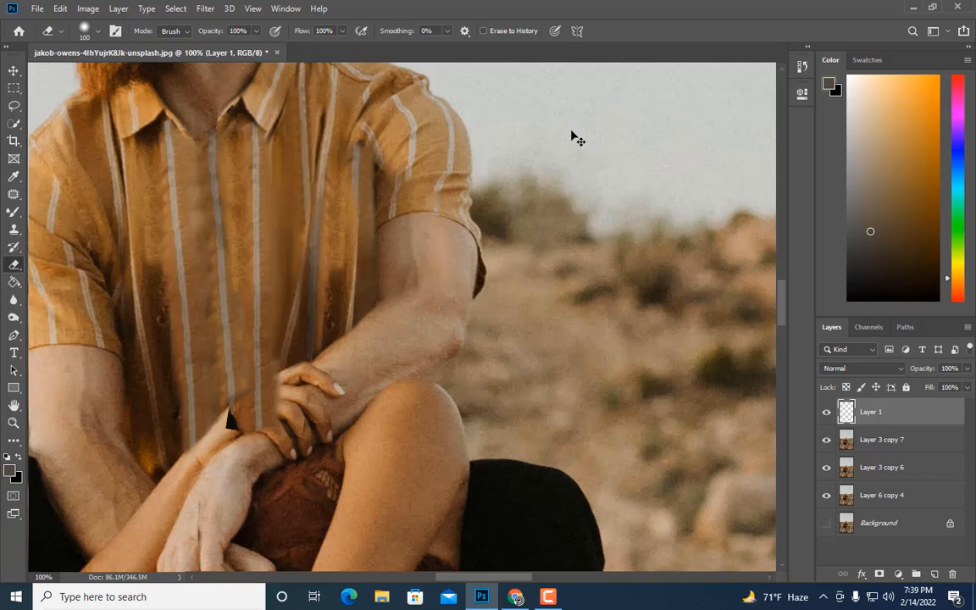
left_click(826, 411)
left_click(826, 412)
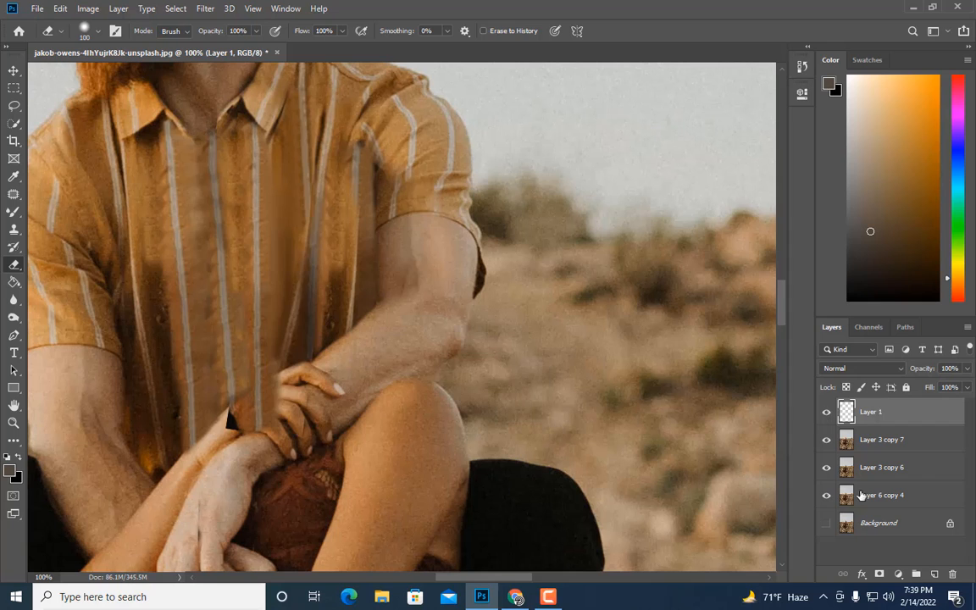
Step: Merge the mirrored shirt patch with the Layer 3 copy 7 photo layer beneath
left_click(880, 440, "ctrl")
right_click(880, 440)
left_click(752, 410)
Step: Add a new empty layer and clone shirt fabric over the blotchy areas with a soft 35 px Clone Stamp, undoing the last stroke
scroll(606, 415, "up", 1)
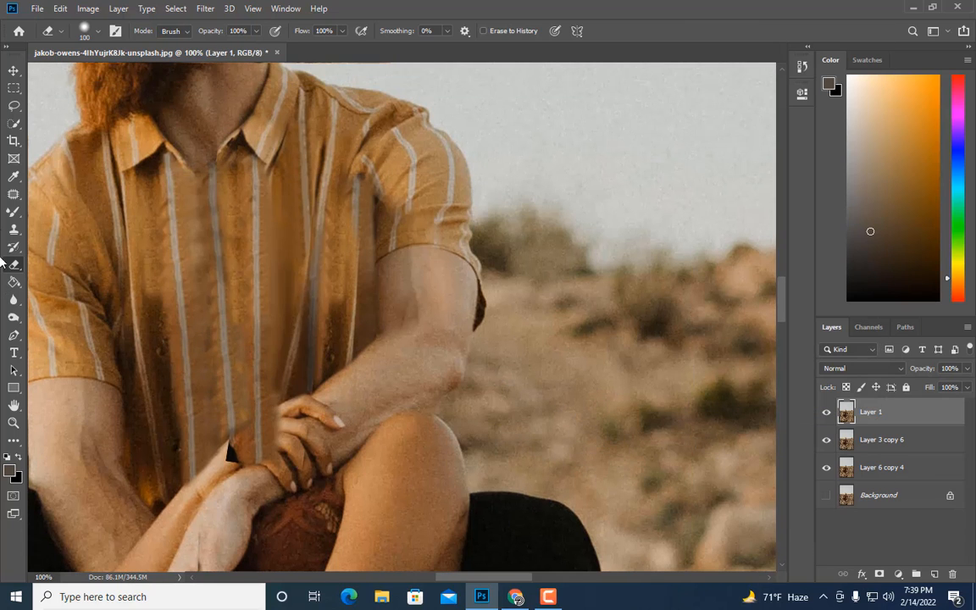
left_click(14, 228)
key("ctrl+shift+alt+n")
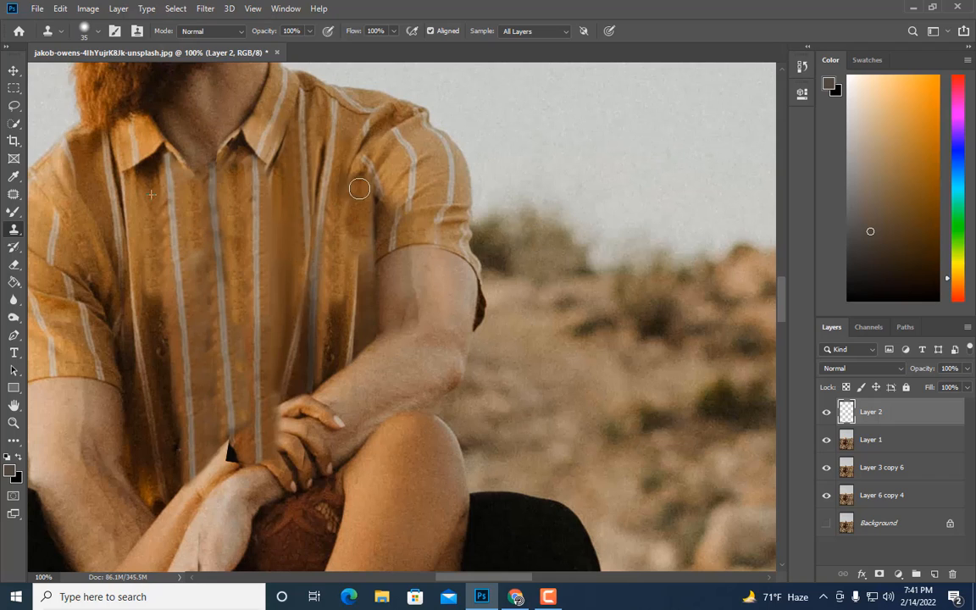
mouse_move(359, 188)
left_mouse_down()
mouse_move(358, 217)
mouse_move(367, 206)
mouse_move(357, 192)
mouse_move(360, 257)
left_mouse_up()
key("ctrl+z")
Step: Clone forearm skin over the woman's hand resting on the man's forearm with a soft Clone Stamp of up to 60 px
scroll(515, 367, "down", 1)
key("ctrl+minus")
key("ctrl+plus")
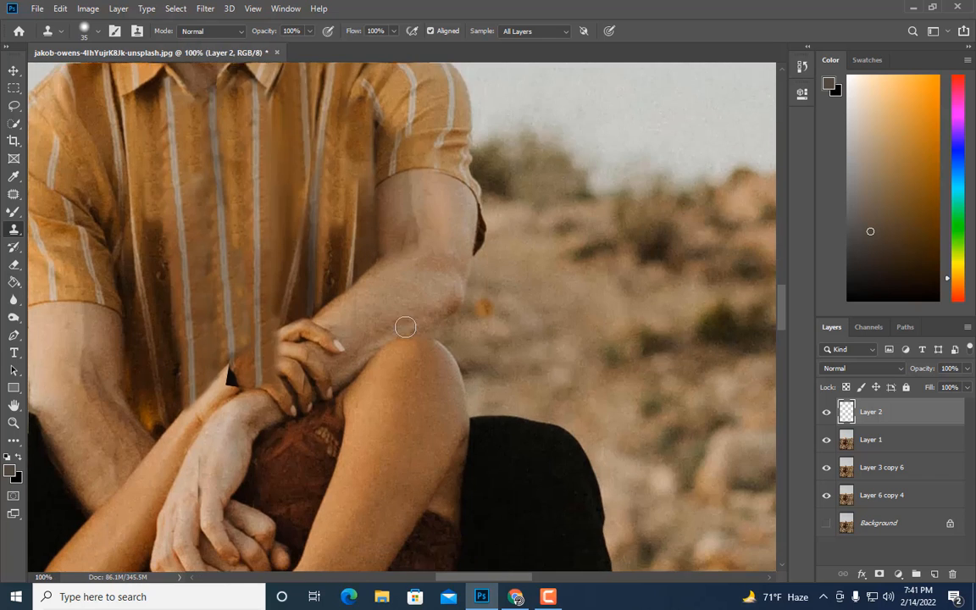
scroll(373, 305, "down", 1)
mouse_move(309, 310)
left_mouse_down()
mouse_move(331, 318)
mouse_move(279, 305)
mouse_move(337, 327)
mouse_move(315, 343)
mouse_move(336, 337)
left_mouse_up()
scroll(343, 331, "down", 1)
key("[")
key("[")
left_click_drag(269, 374, 282, 367)
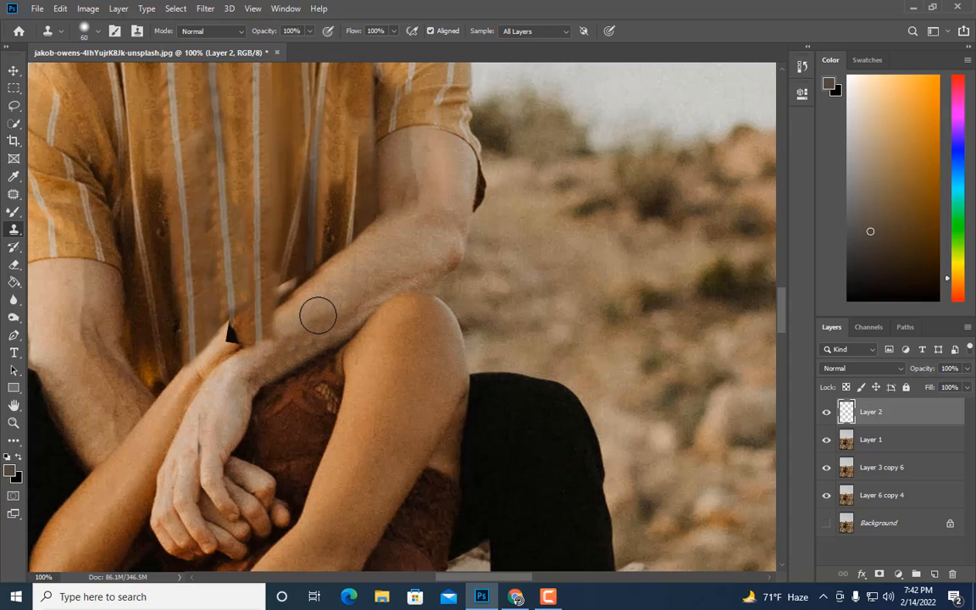
mouse_move(318, 315)
left_mouse_down()
mouse_move(274, 338)
mouse_move(359, 294)
left_mouse_up()
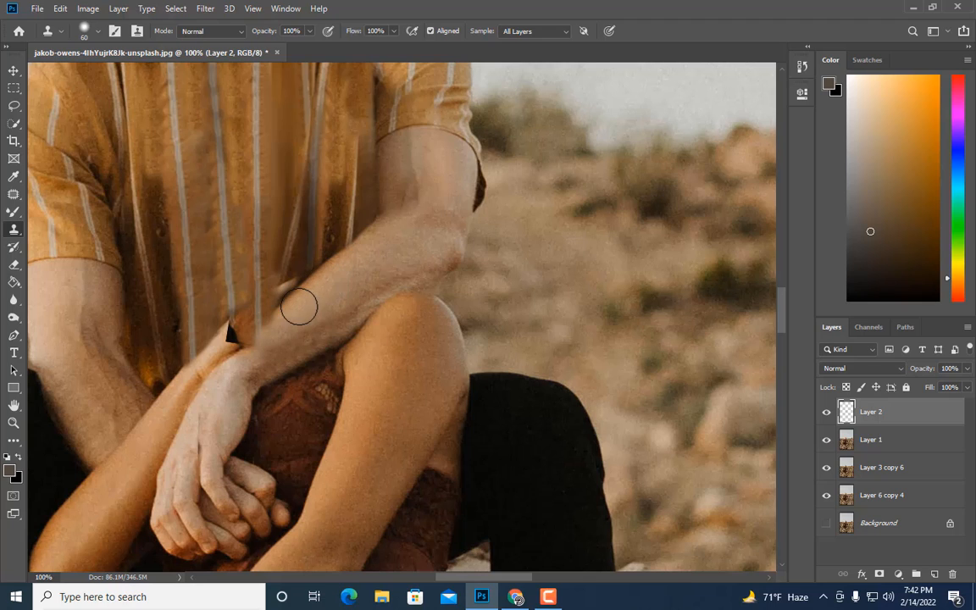
Step: Clone shirt fabric over the black triangle and the woman's wrist between the man's forearms with a 25 to 40 px Clone Stamp
key("bracketleft")
key("bracketleft")
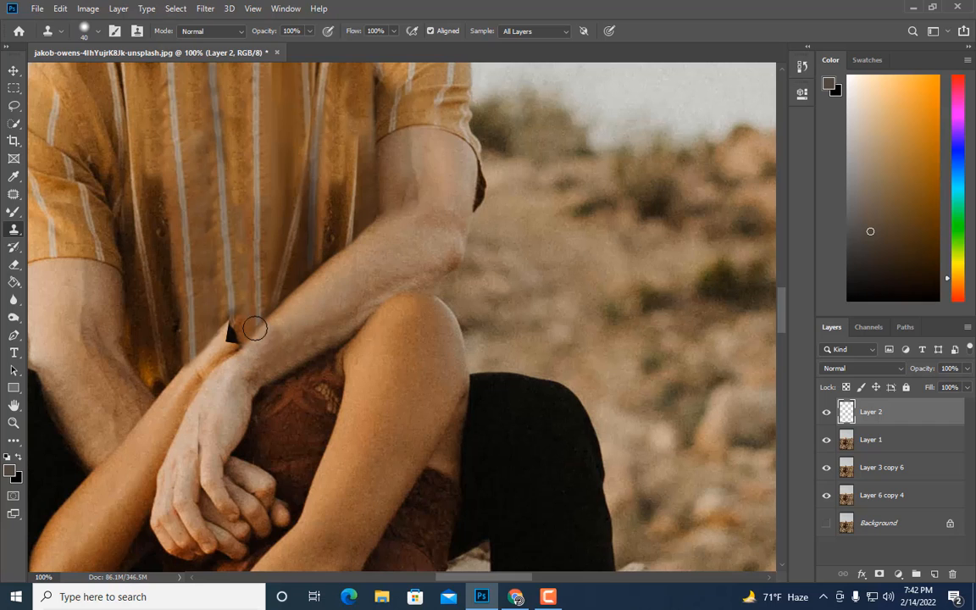
left_click(233, 340)
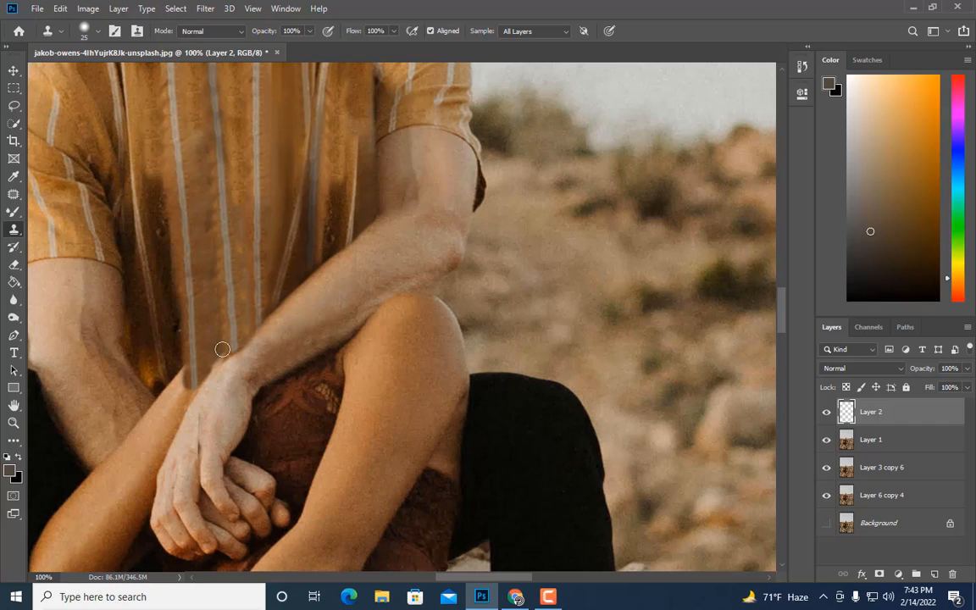
scroll(222, 349, "down", 3)
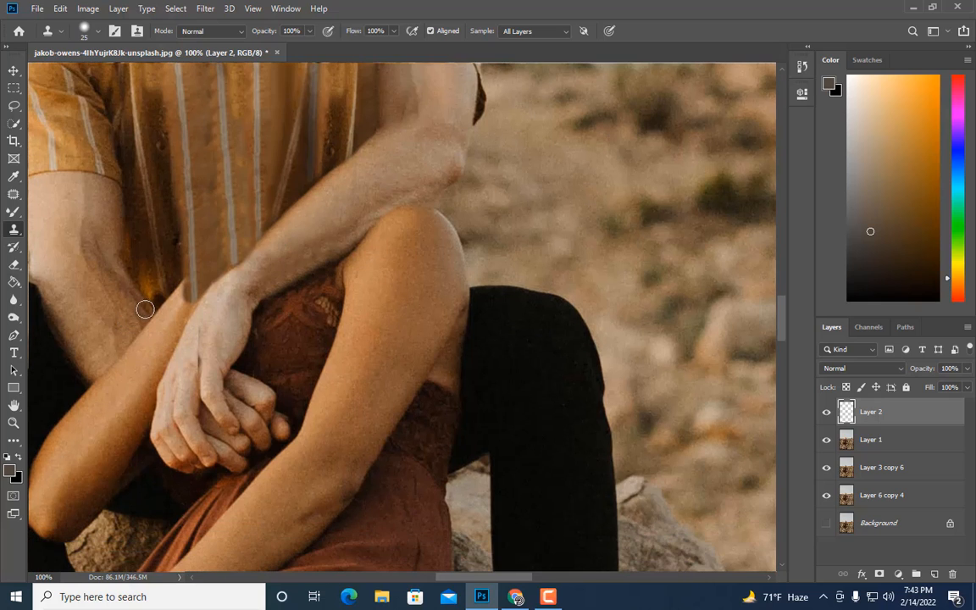
key("bracketright")
key("bracketright")
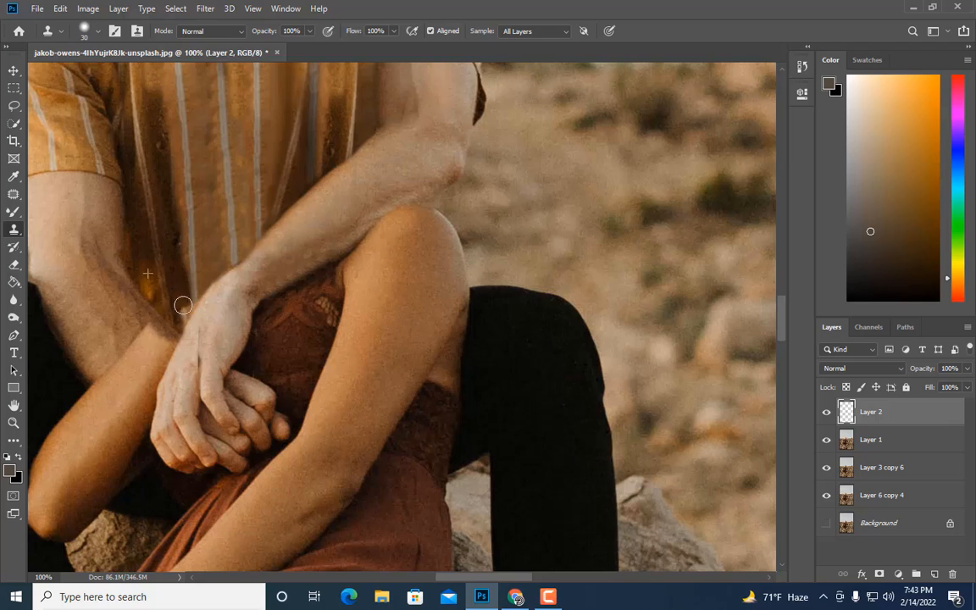
key("bracketright")
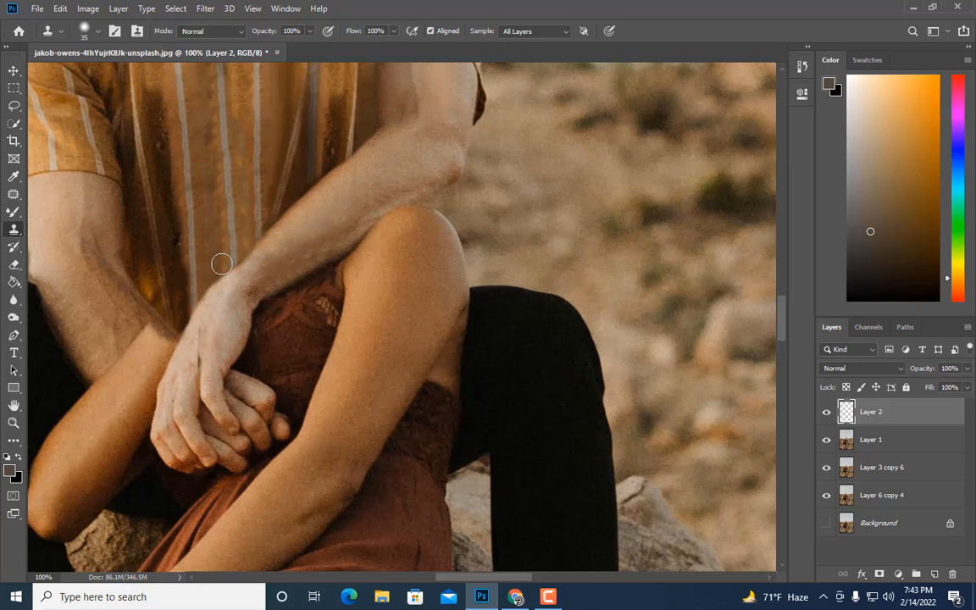
Step: Extend the man's other forearm to the clasped hands by cloning its skin over the woman's arm
scroll(325, 209, "down", 2)
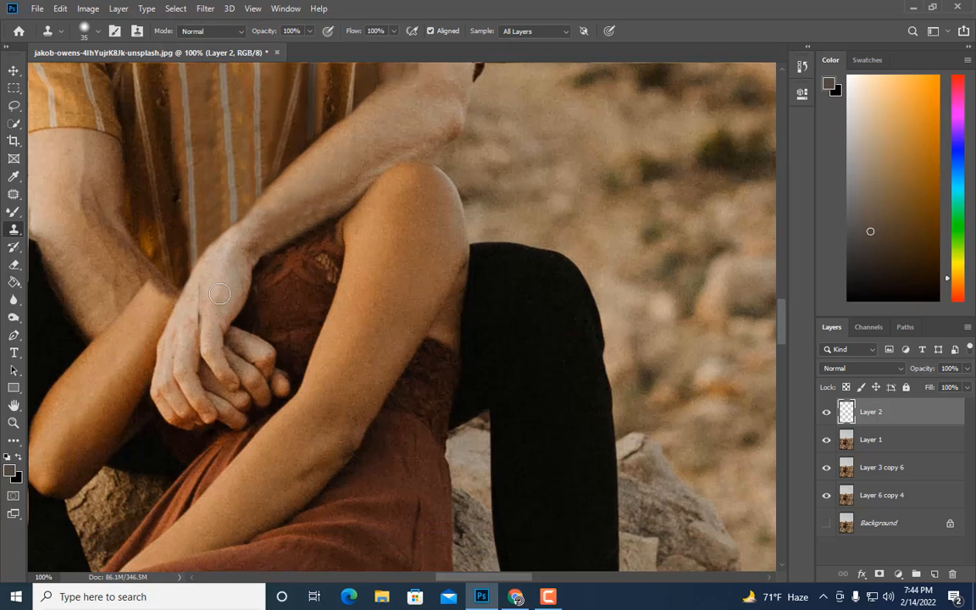
mouse_move(78, 287)
left_mouse_down()
mouse_move(113, 321)
mouse_move(94, 304)
mouse_move(121, 321)
mouse_move(104, 281)
mouse_move(126, 298)
mouse_move(129, 334)
mouse_move(119, 334)
mouse_move(130, 348)
mouse_move(145, 270)
left_mouse_up()
key("bracketleft")
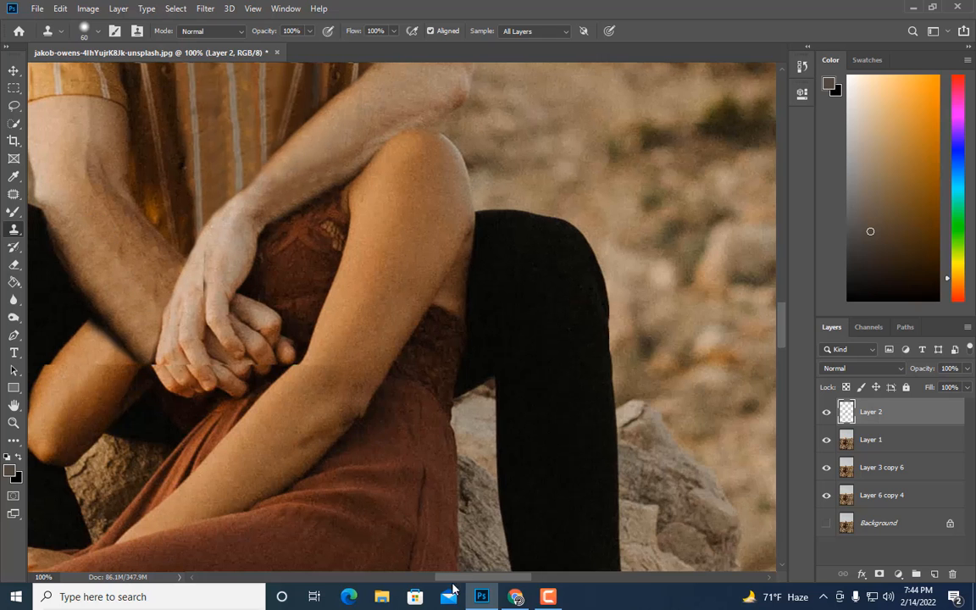
Step: Clone black trouser fabric and rock texture over the woman's remaining forearm and elbow with a 25 to 60 px Clone Stamp
left_click_drag(374, 487, 536, 455)
mouse_move(221, 431)
left_mouse_down()
mouse_move(199, 384)
mouse_move(189, 407)
mouse_move(179, 380)
mouse_move(220, 322)
left_mouse_up()
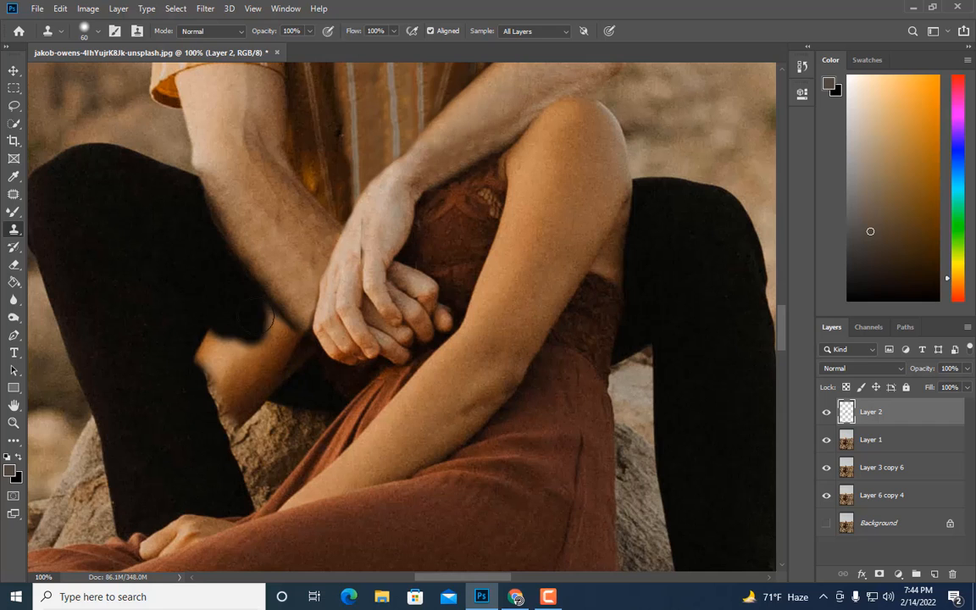
mouse_move(282, 381)
left_mouse_down()
mouse_move(298, 385)
mouse_move(248, 371)
mouse_move(299, 387)
left_mouse_up()
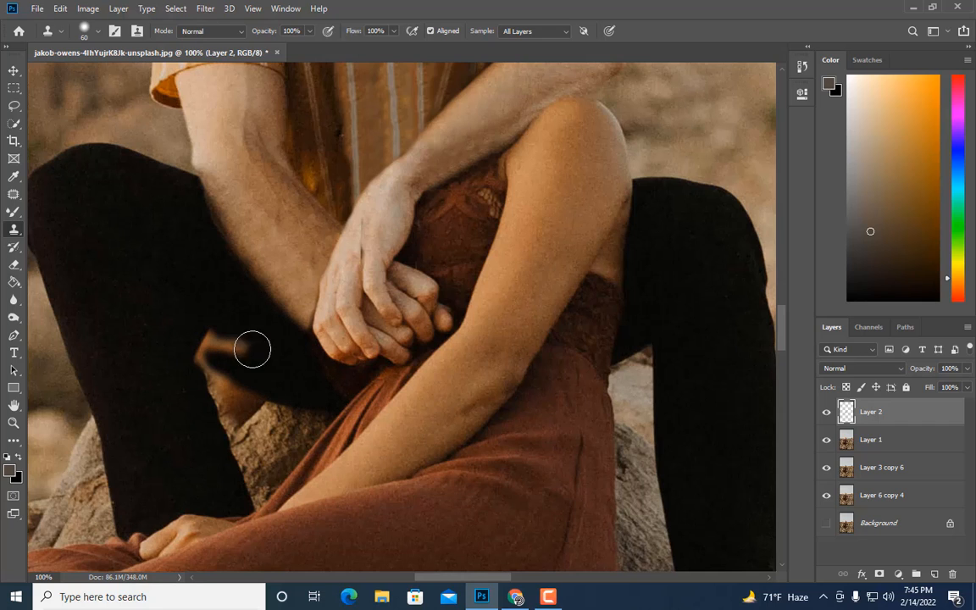
mouse_move(253, 349)
left_mouse_down()
mouse_move(220, 339)
mouse_move(191, 438)
left_mouse_up()
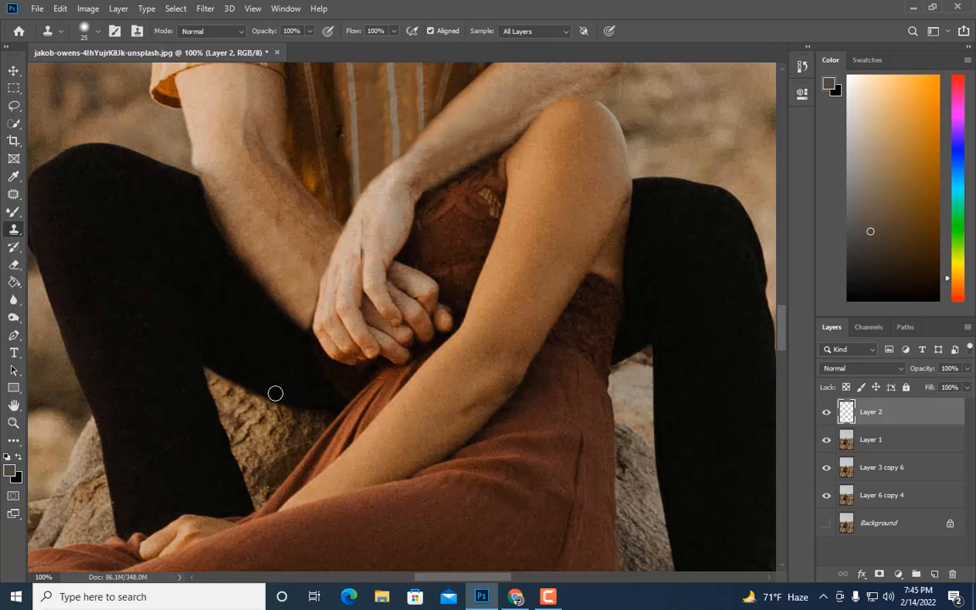
Step: Merge the cloned retouching layer with the Layer 1 photo layer beneath
key("ctrl+minus")
key("ctrl+minus")
key("ctrl+plus")
left_click(881, 440, "ctrl")
right_click(883, 440)
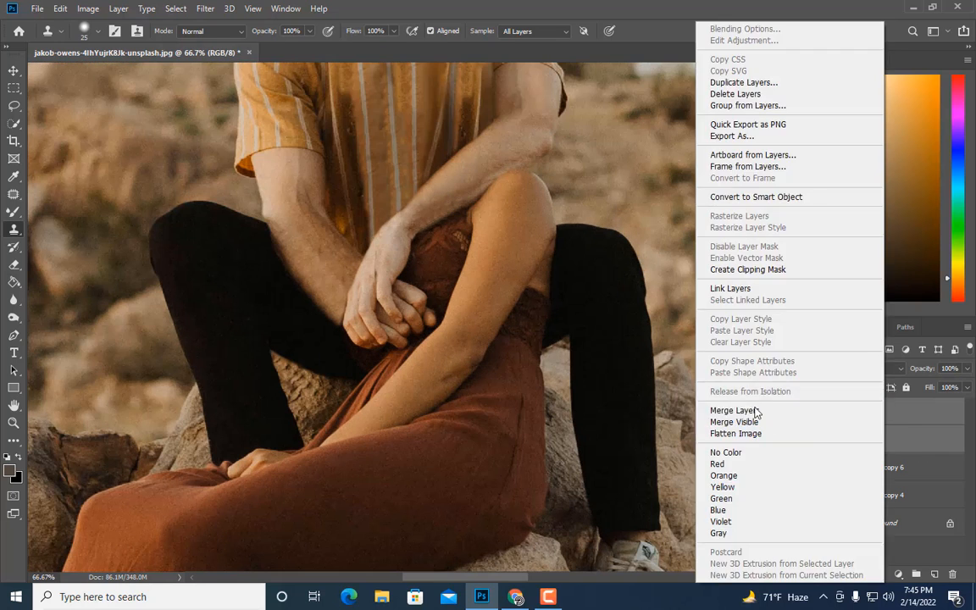
left_click(754, 411)
Step: Copy a finger area to a new smart object layer and transform it into a fingertip at the outer edge of the clasped hands
key("m")
left_click_drag(246, 234, 327, 315)
key("ctrl+j")
right_click(903, 416)
left_click(803, 194)
key("ctrl+t")
right_click(390, 169)
left_click(429, 271)
key("Return")
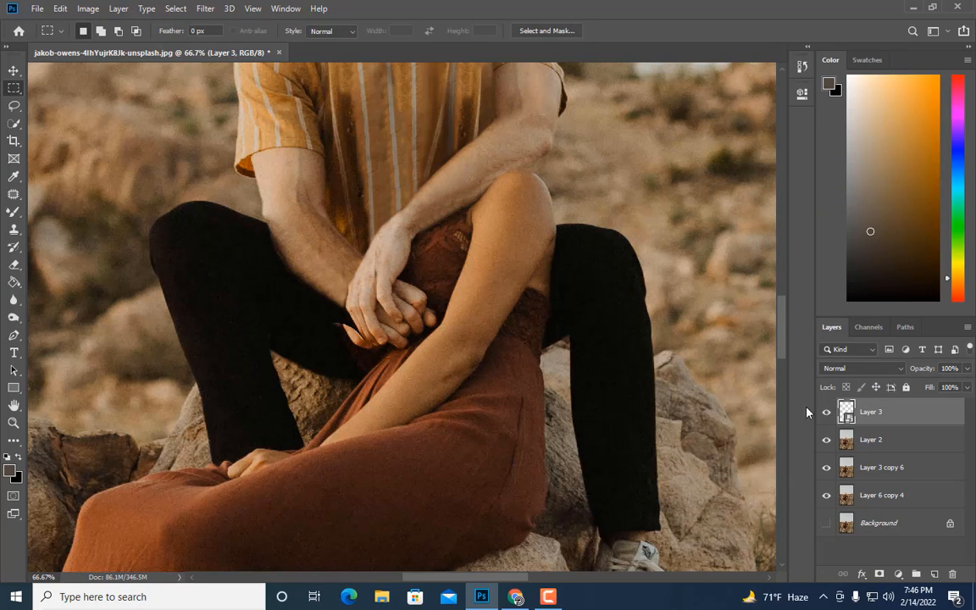
Step: Rasterize the fingertip patch and blend it into the hand with a soft 45 px eraser
right_click(872, 413)
left_click(720, 247)
key("e")
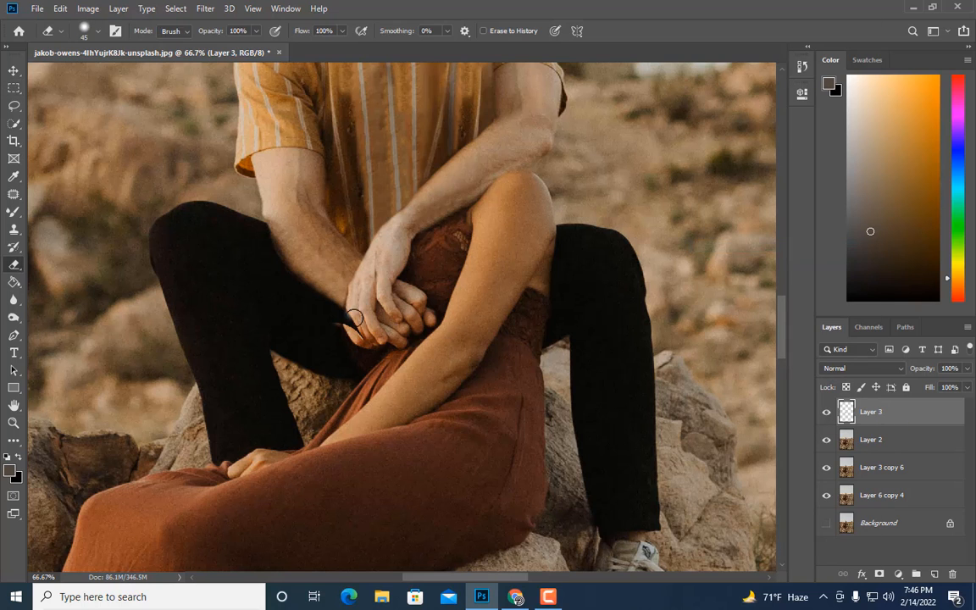
Step: Merge the blended fingertip patch layer with the Layer 2 photo layer
key("ctrl+plus")
left_click(881, 440, "ctrl")
right_click(872, 440)
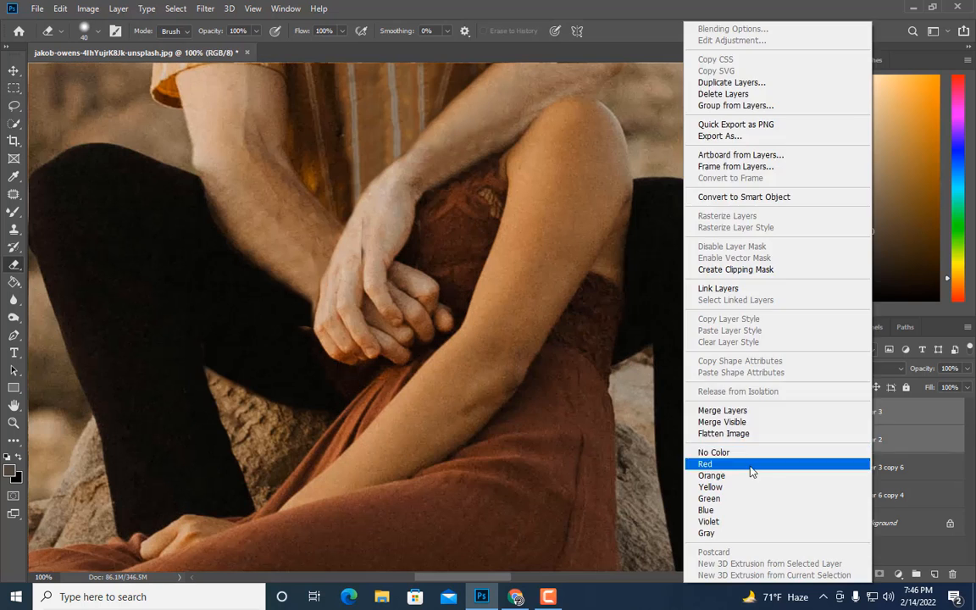
left_click(723, 410)
left_click(12, 230)
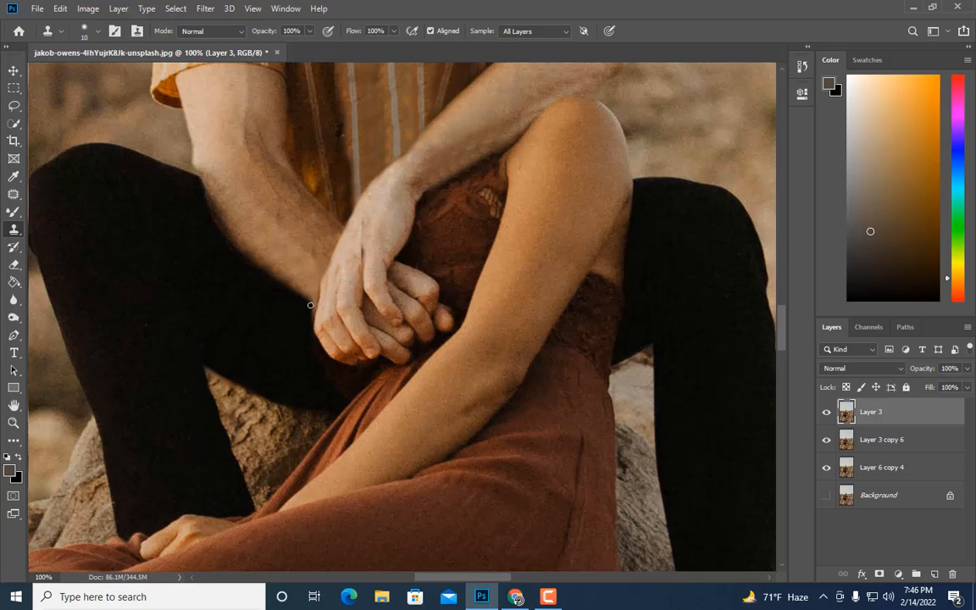
key("ctrl+minus")
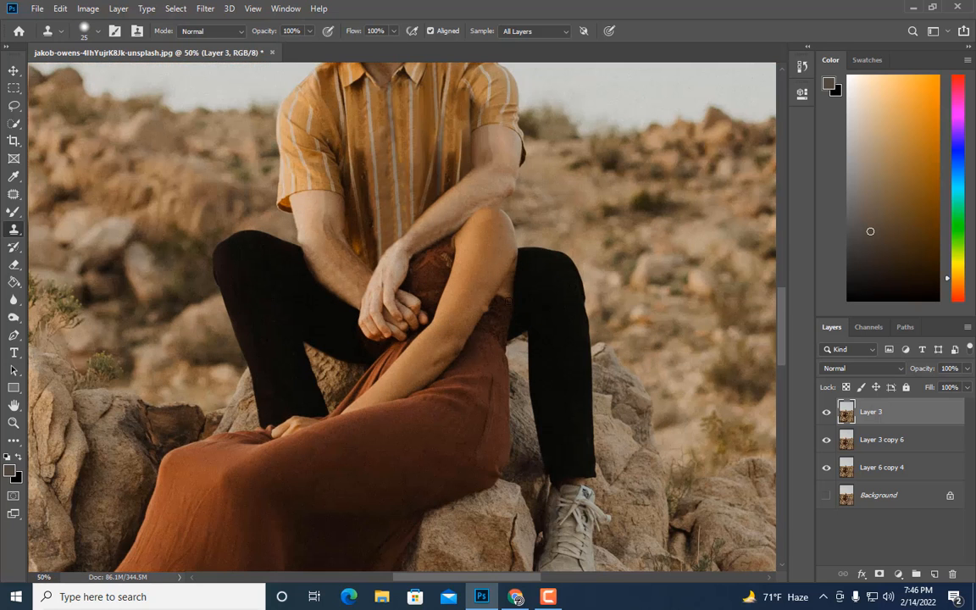
Step: Compare Layer 3 with the original Background by hiding the layers between them and temporarily lowering its opacity
key("ctrl+minus")
key("ctrl+minus")
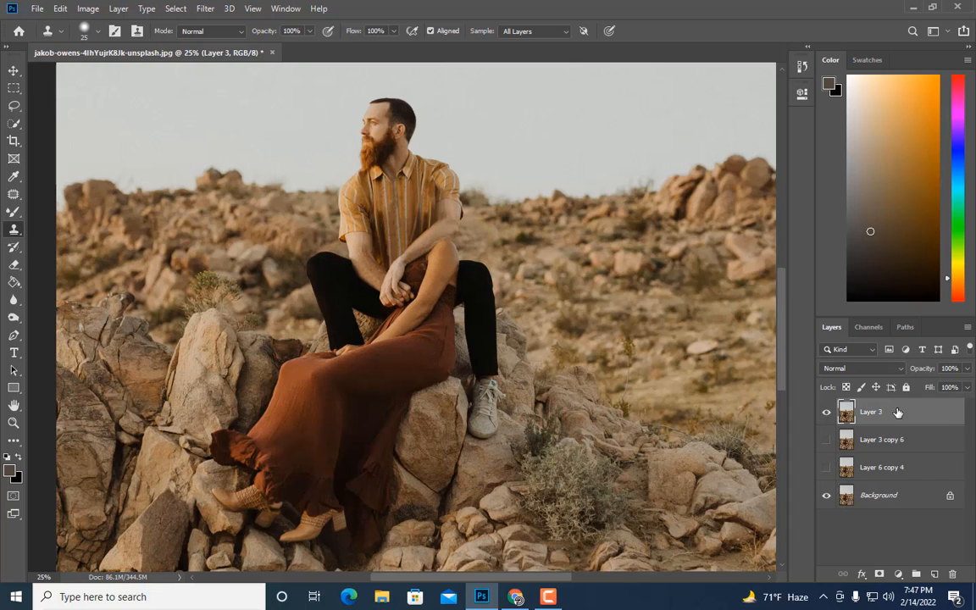
left_click(967, 367)
left_click_drag(969, 386, 940, 386)
key("ctrl+plus")
scroll(406, 433, "down", 3)
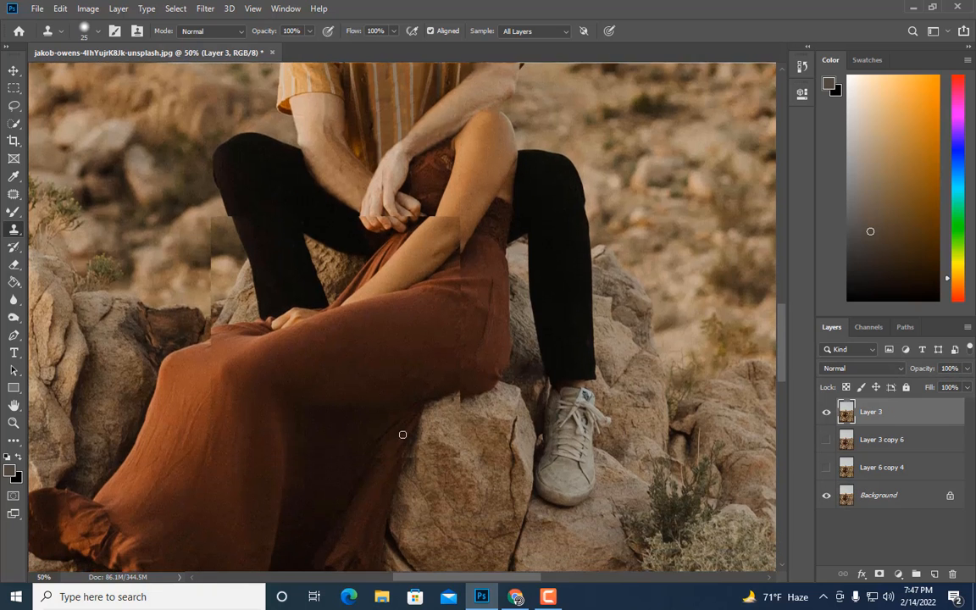
Step: Copy the man's uncovered lower leg and shoe to a new layer and convert it to a smart object
key("m")
left_click_drag(493, 233, 630, 517)
key("ctrl+j")
right_click(890, 411)
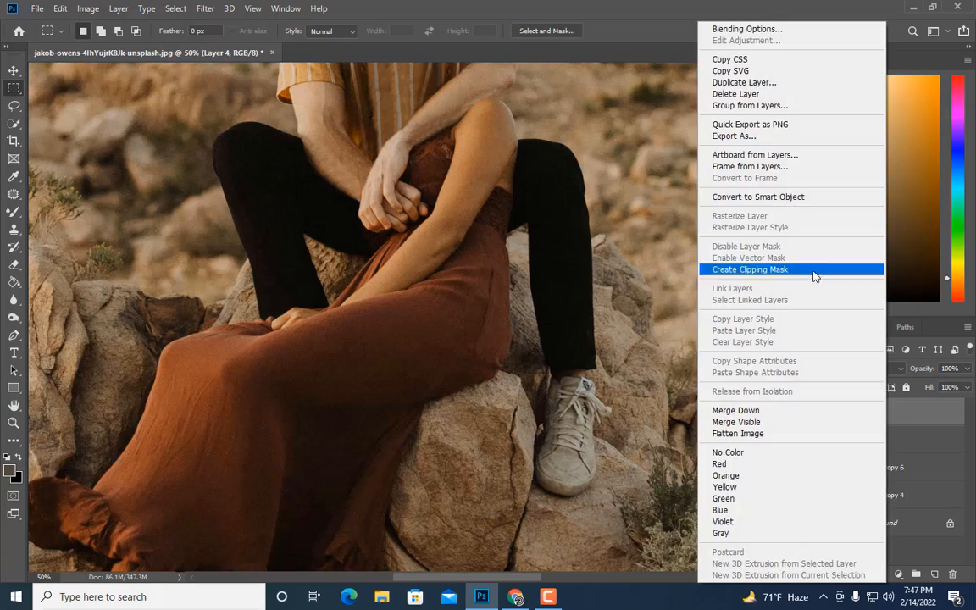
left_click(769, 198)
Step: Flip the leg patch, scale its width to 114.25%, rotate it about -19.6° and place it over the dress below the other knee
key("ctrl+t")
left_click_drag(497, 376, 640, 384)
left_click_drag(603, 448, 362, 452)
left_click_drag(438, 258, 394, 222)
left_click_drag(315, 294, 304, 333)
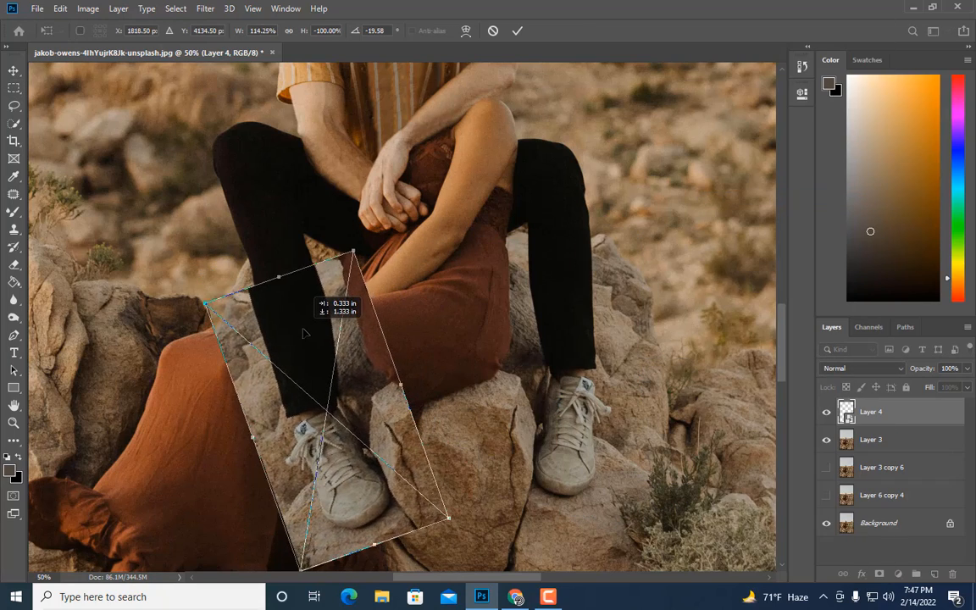
left_click_drag(359, 468, 343, 476)
key("Return")
Step: Reduce the leg patch's tilt to about 13° and move it up until it joins the black trouser leg
scroll(506, 432, "down", 1)
key("ctrl+t")
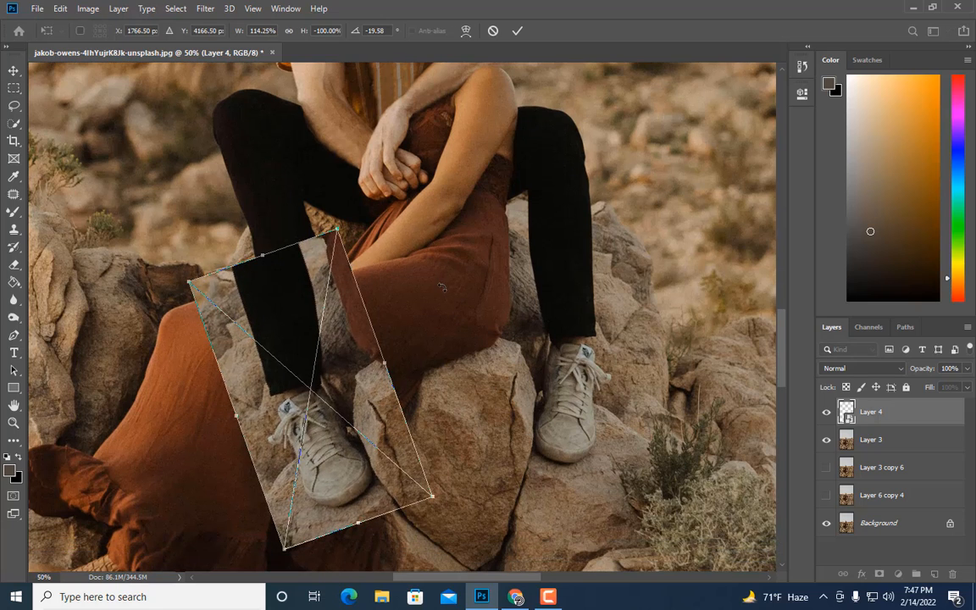
left_click_drag(304, 316, 295, 299)
left_click_drag(461, 411, 455, 428)
left_click_drag(271, 318, 280, 309)
key("ctrl+minus")
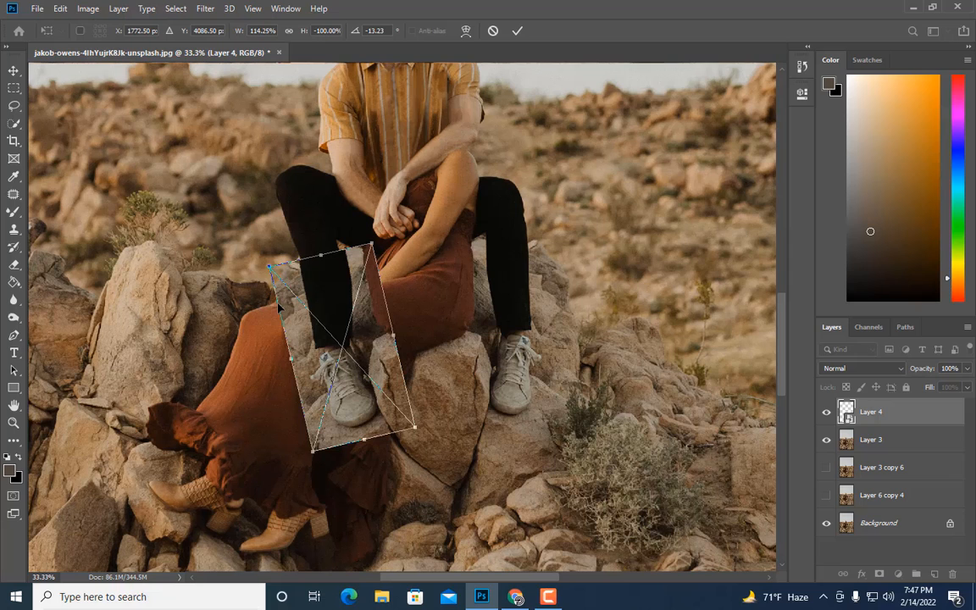
left_click_drag(319, 337, 316, 328)
left_click_drag(270, 259, 272, 256)
left_click_drag(368, 235, 369, 237)
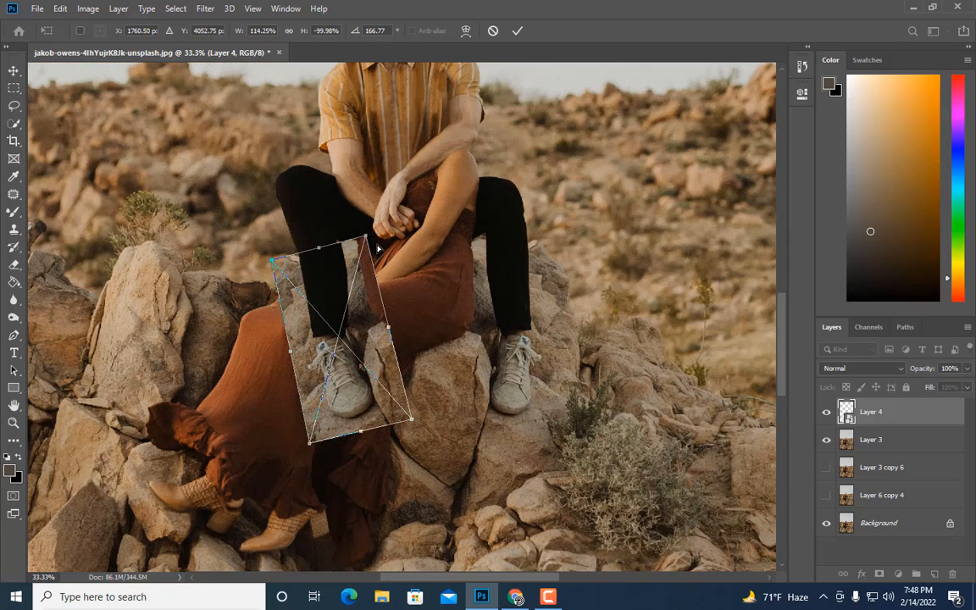
key("Return")
Step: Check the leg patch against the photo beneath and warp its trouser edge to meet the thigh
key("ctrl+plus")
left_click(825, 412)
left_click(825, 412)
key("ctrl+t")
left_click(465, 30)
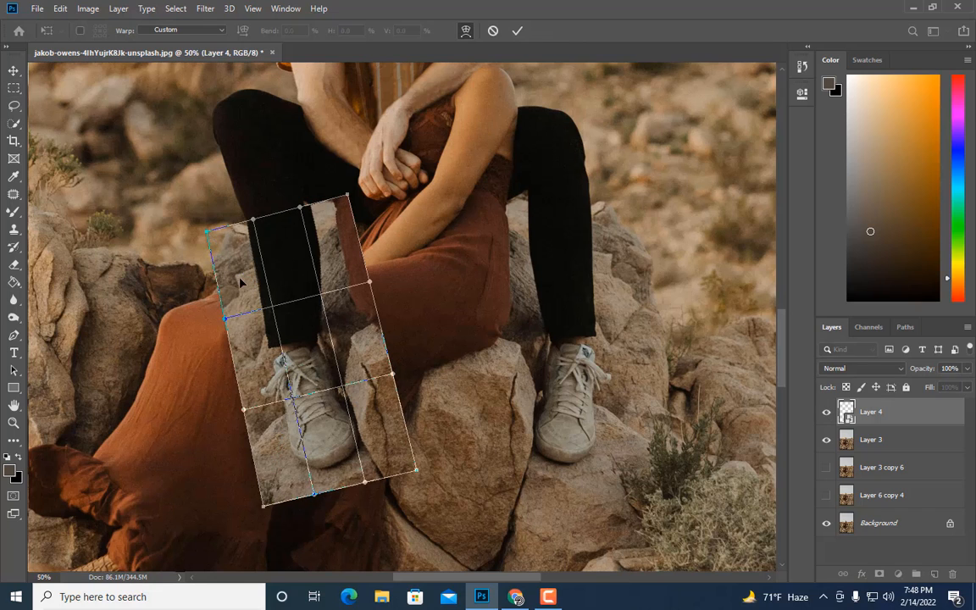
left_click_drag(237, 276, 214, 256)
key("Return")
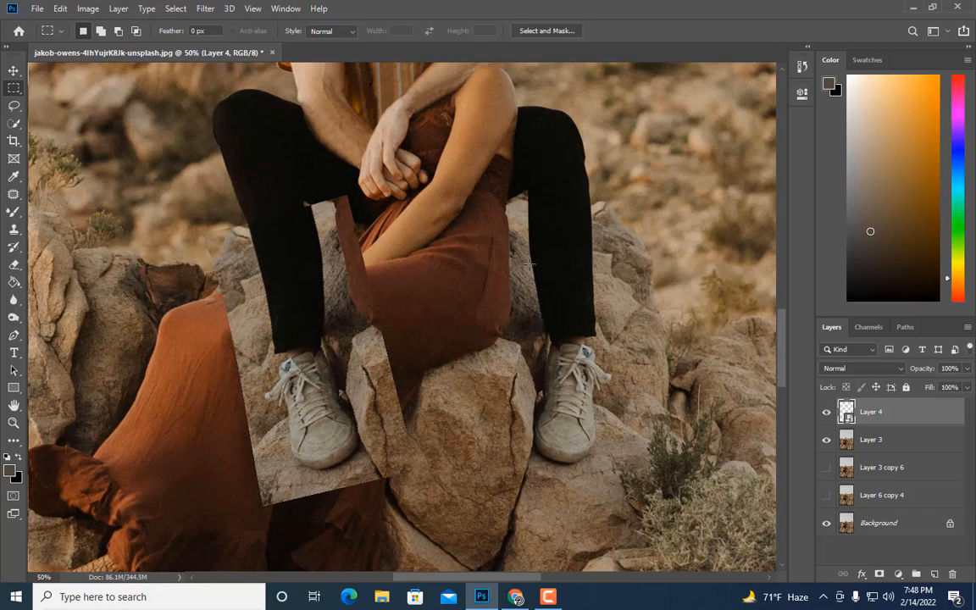
Step: Rasterize the leg patch and convert it back to a smart object
right_click(882, 411)
left_click(736, 247)
left_click(14, 265)
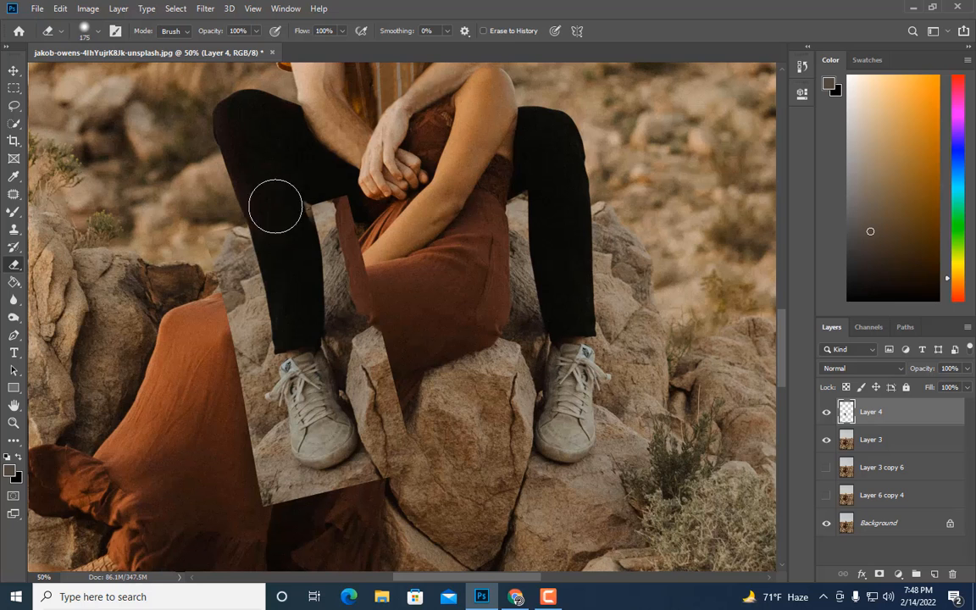
right_click(881, 412)
left_click(728, 193)
Step: Warp the leg patch's upper and outer edges slightly to refine the join at the knee
key("ctrl+t")
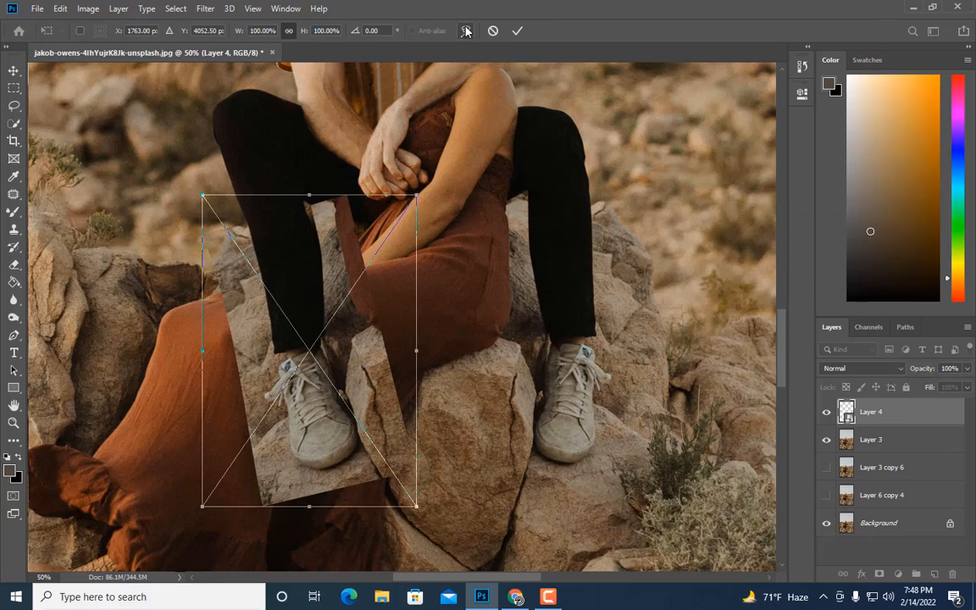
left_click(466, 31)
left_click_drag(336, 195, 327, 193)
left_click_drag(202, 298, 214, 302)
key("Return")
key("ctrl+minus")
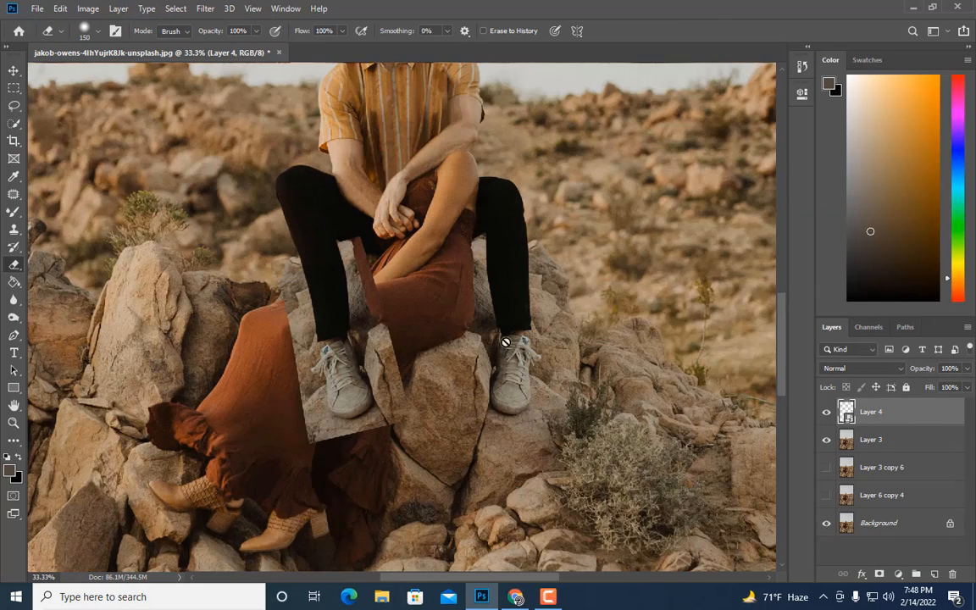
Step: Merge the leg patch with the Layer 3 photo layer
left_click(879, 439, "ctrl")
right_click(878, 439)
left_click(792, 410)
Step: Duplicate Layer 4 and clone boulder texture over the dress between the shoes with a 60 px Clone Stamp
scroll(470, 401, "down", 1)
key("ctrl+plus")
left_click(14, 228)
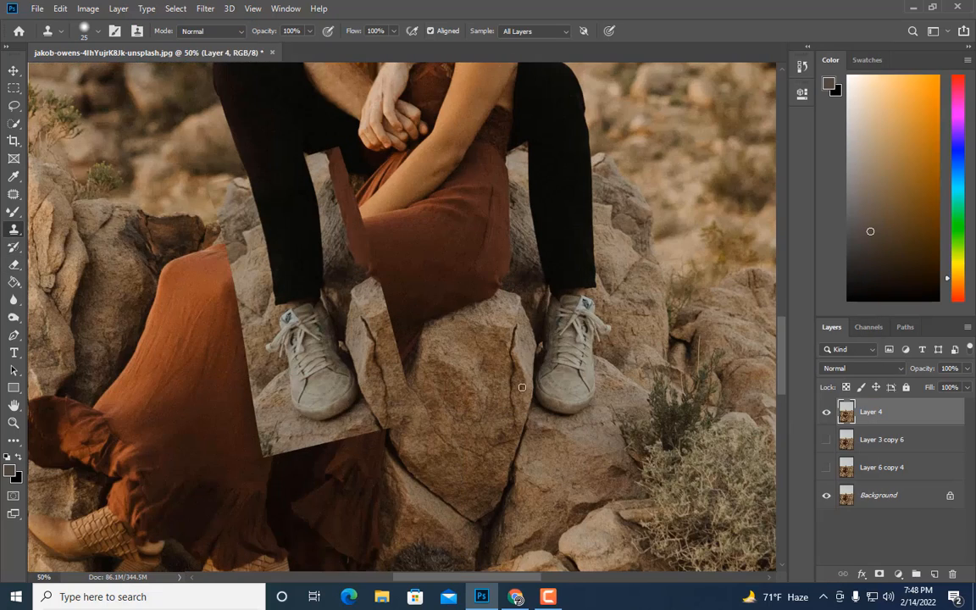
key("ctrl+j")
key("bracketright")
key("bracketright")
key("bracketright")
key("ctrl+plus")
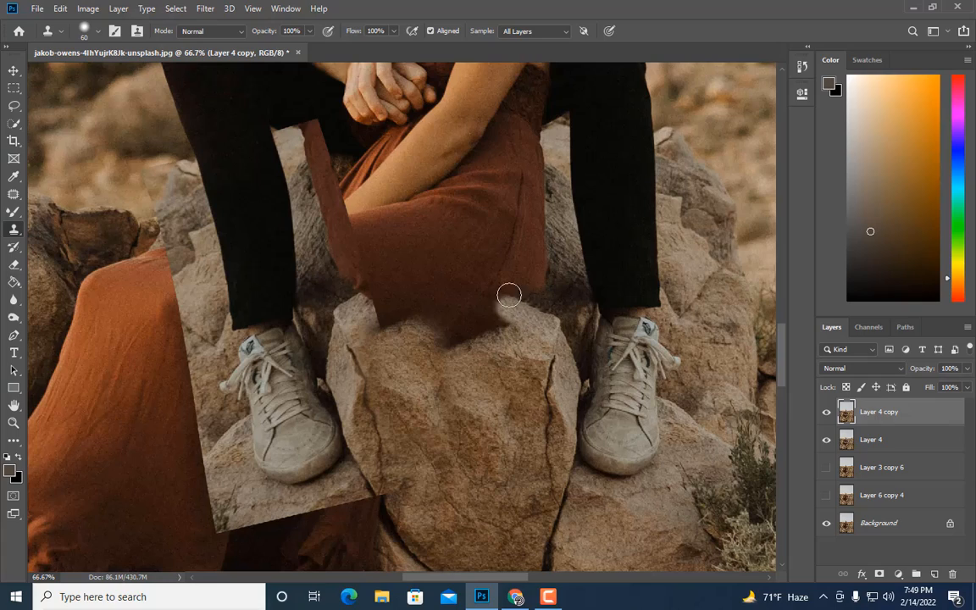
Step: Copy the dark angular rock below the woman's boots to a new layer and convert it to a smart object
key("ctrl+minus")
key("ctrl+minus")
scroll(237, 373, "down", 1)
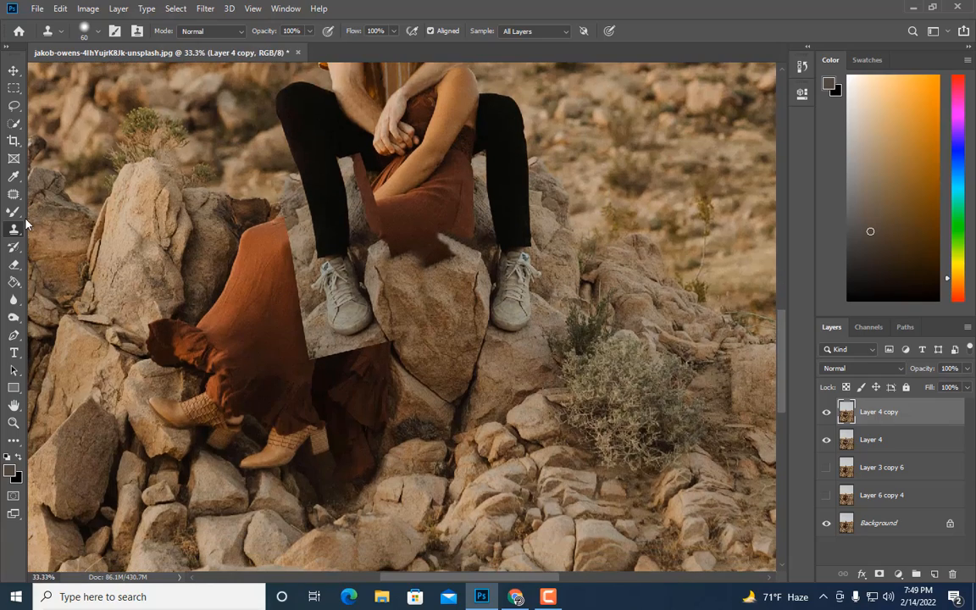
key("m")
left_click_drag(40, 388, 147, 522)
key("ctrl+j")
right_click(896, 411)
left_click(784, 195)
Step: Move and rotate the rock patch so it covers the top of the boulder between the shoes
key("ctrl+t")
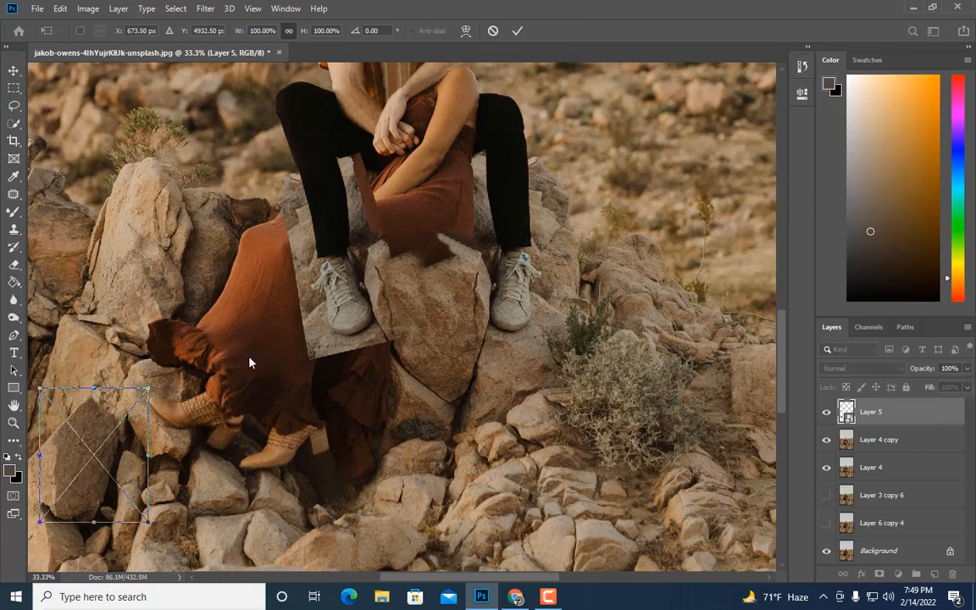
left_click_drag(119, 449, 483, 225)
left_click_drag(497, 301, 455, 280)
key("Return")
Step: Rasterize the rock patch and erase part of its upper edge over the dress with a soft eraser
key("ctrl+plus")
right_click(881, 412)
left_click(746, 246)
left_click(14, 266)
key("bracketright")
mouse_move(475, 193)
left_mouse_down()
mouse_move(513, 203)
mouse_move(465, 196)
mouse_move(514, 220)
left_mouse_up()
key("bracketright")
Step: Compare the rock patch with the photo beneath and adjust its position and rotation between the shoes
left_click(826, 411)
left_click(826, 412)
key("ctrl+t")
left_click_drag(469, 315, 473, 304)
key("Return")
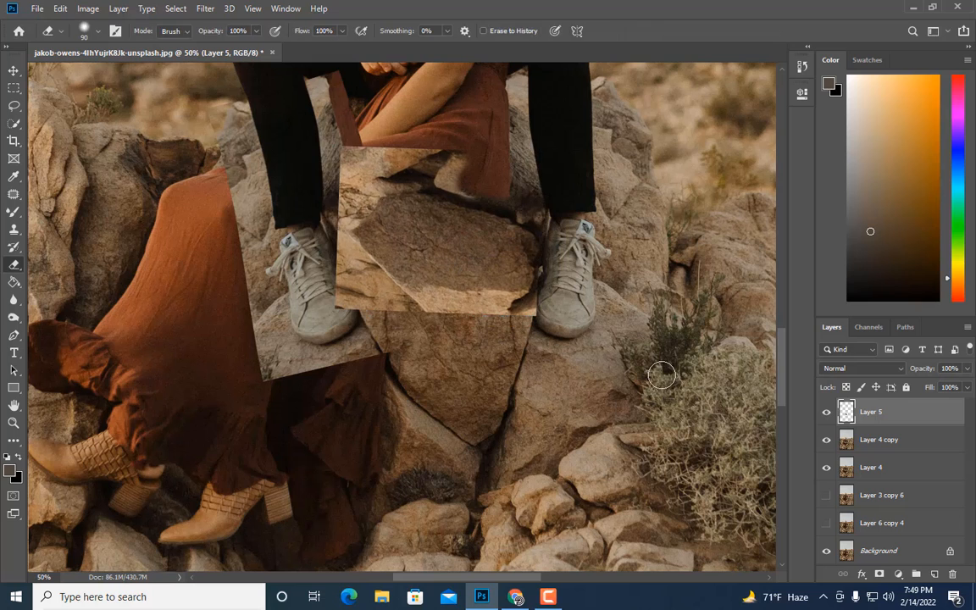
key("ctrl+t")
left_click_drag(568, 167, 572, 177)
left_click_drag(503, 193, 498, 190)
key("Return")
Step: Lower the rock patch's opacity as a guide and erase its excess over the boulder and shoe with a large soft eraser
left_click(966, 368)
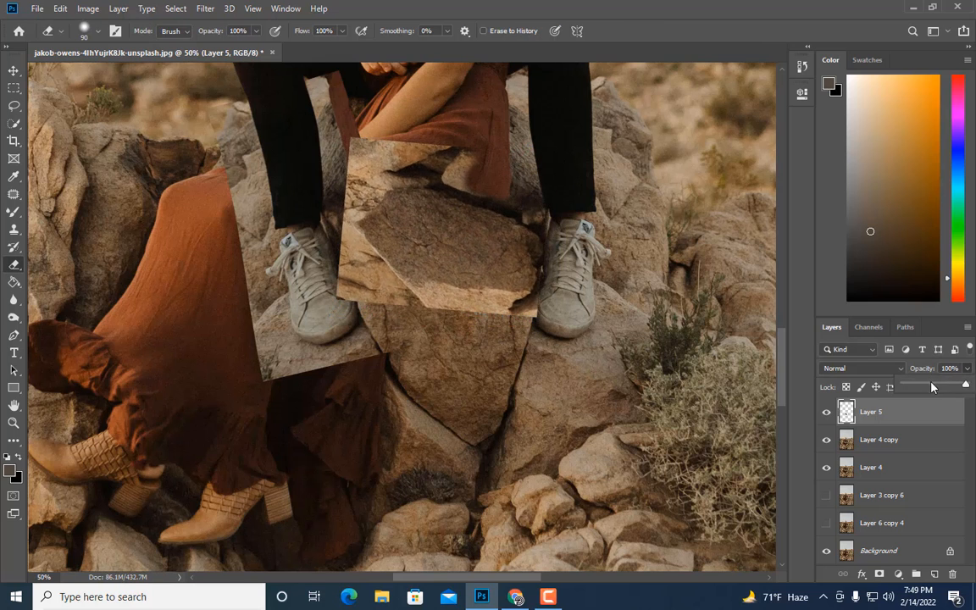
left_click_drag(932, 385, 925, 384)
key("Return")
key("bracketright")
key("bracketright")
key("bracketright")
mouse_move(468, 283)
left_mouse_down()
mouse_move(497, 336)
mouse_move(373, 298)
mouse_move(309, 246)
left_mouse_up()
key("bracketleft")
key("bracketleft")
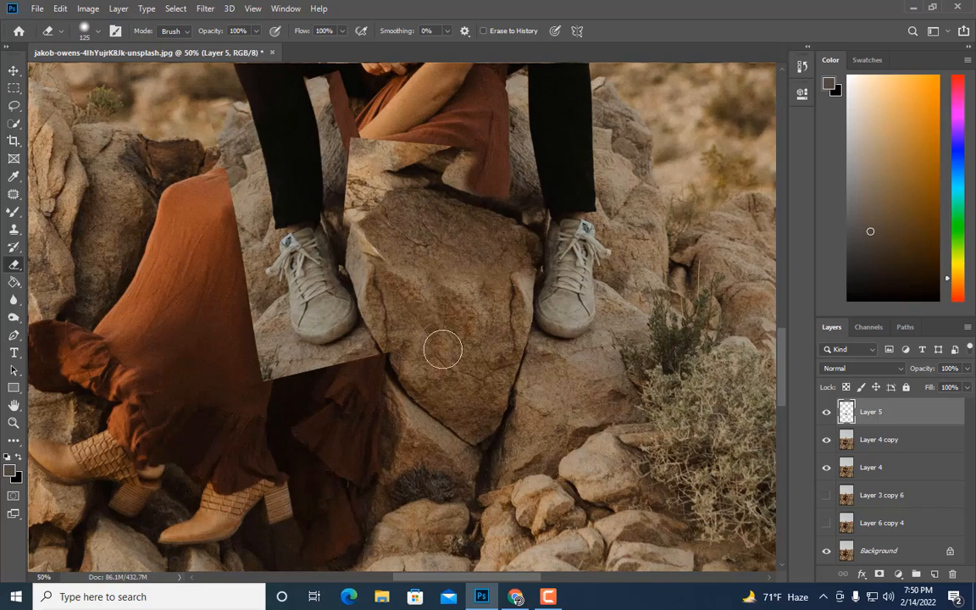
Step: Merge the rock patch with the Layer 4 copy layer
left_click(876, 440, "ctrl")
right_click(874, 440)
left_click(740, 412)
scroll(640, 415, "down", 3)
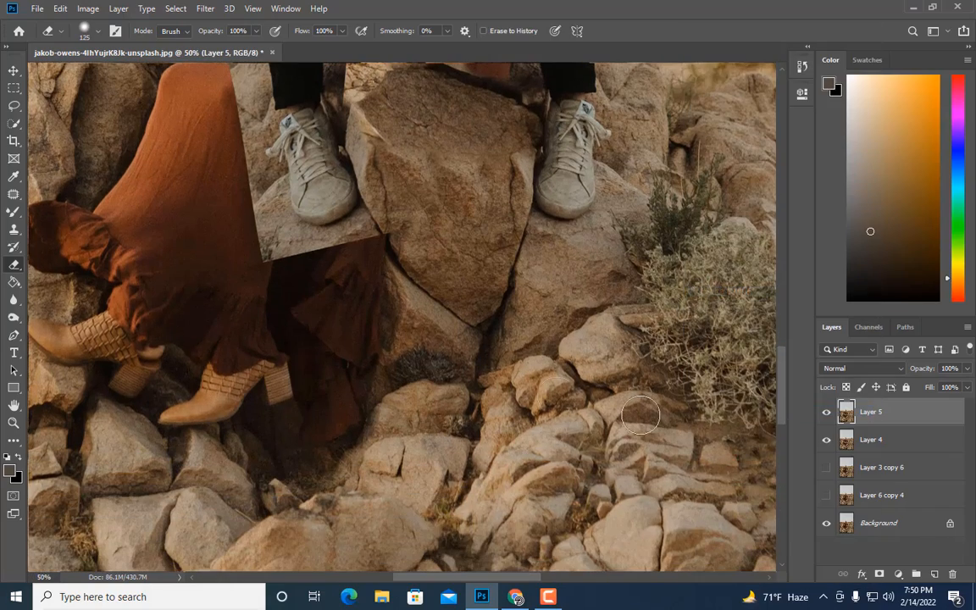
Step: Copy a section of the cracked rock face at the photo's edge to a new smart object layer
key("ctrl+minus")
key("ctrl+minus")
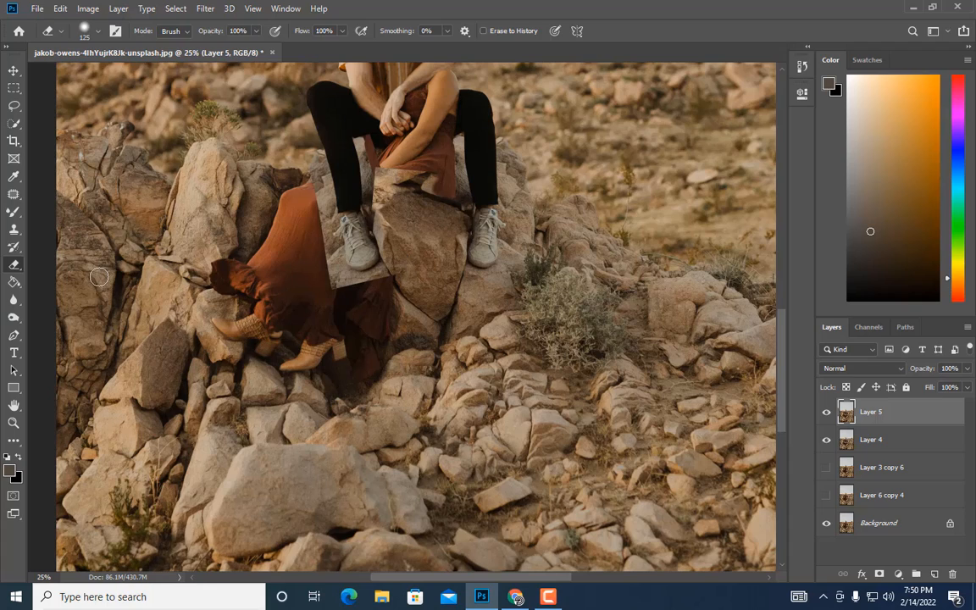
key("m")
key("ctrl+j")
right_click(915, 412)
left_click(766, 197)
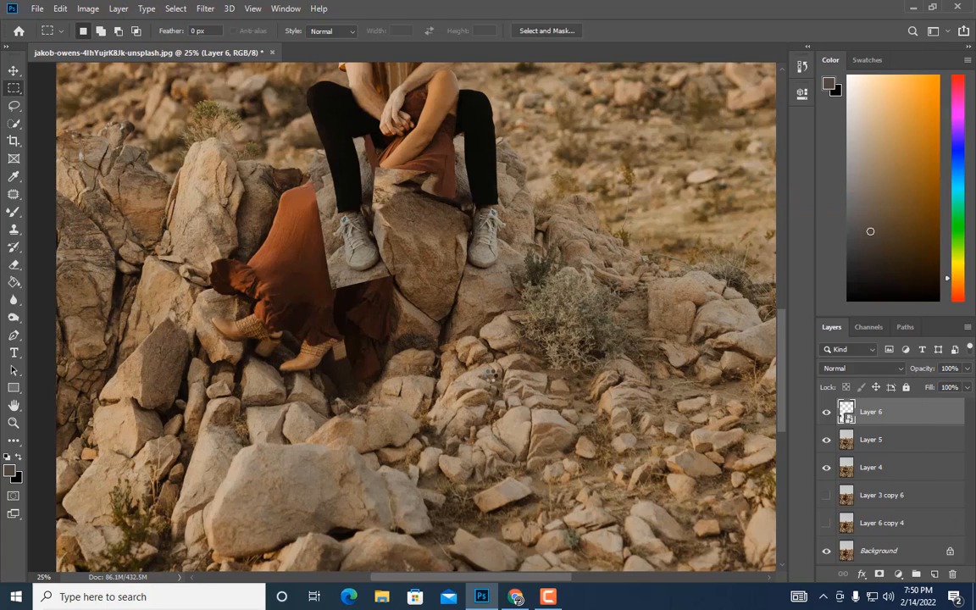
Step: Turn the cracked rock patch upside down, scale it to about 123% and move it toward the man's legs
key("ctrl+t")
left_click_drag(102, 289, 399, 221)
key("ctrl+plus")
left_click_drag(353, 190, 545, 191)
scroll(474, 333, "up", 3)
key("Escape")
Step: Rotate the cracked rock patch and position it across the dress hem on top of the boulder
key("ctrl+t")
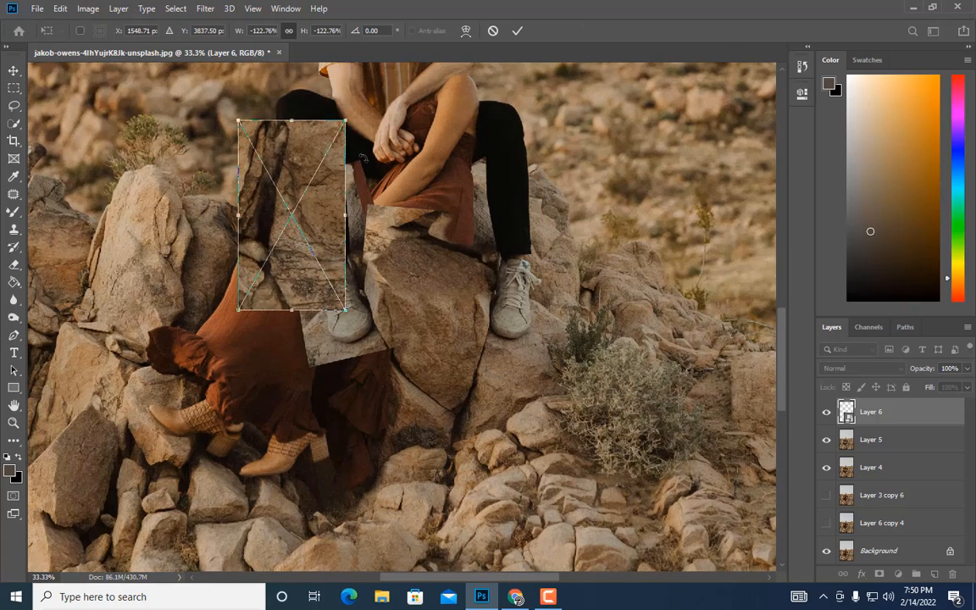
left_click_drag(225, 269, 376, 219)
left_click_drag(326, 169, 364, 294)
key("Return")
Step: Rasterize the cracked rock patch, erase its excess over the boulder with a soft eraser up to 200 px, and compare before and after
key("ctrl+plus")
right_click(881, 412)
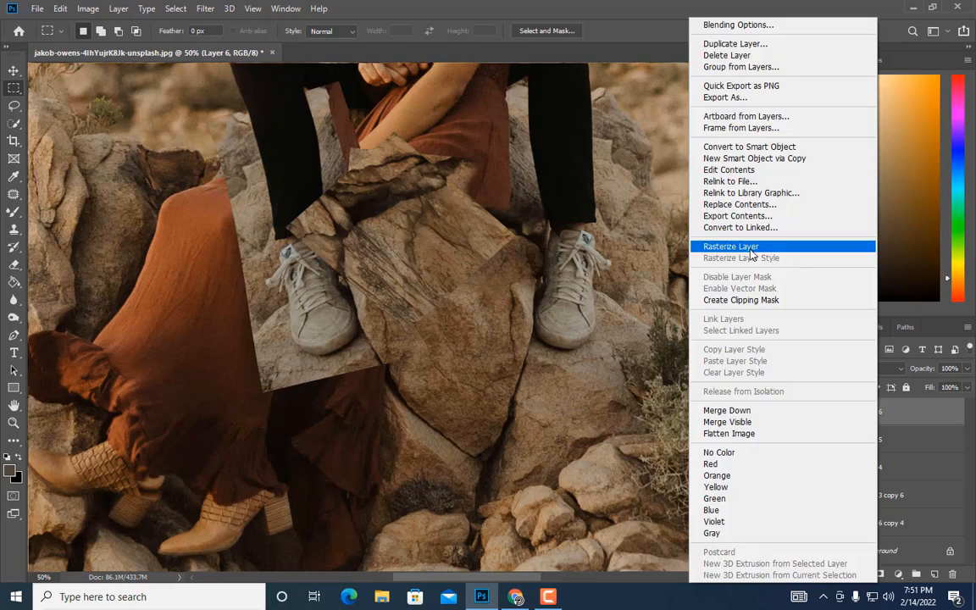
left_click(750, 246)
left_click(14, 265)
mouse_move(431, 191)
left_mouse_down()
mouse_move(431, 304)
mouse_move(348, 261)
left_mouse_up()
key("bracketright")
key("bracketright")
key("bracketright")
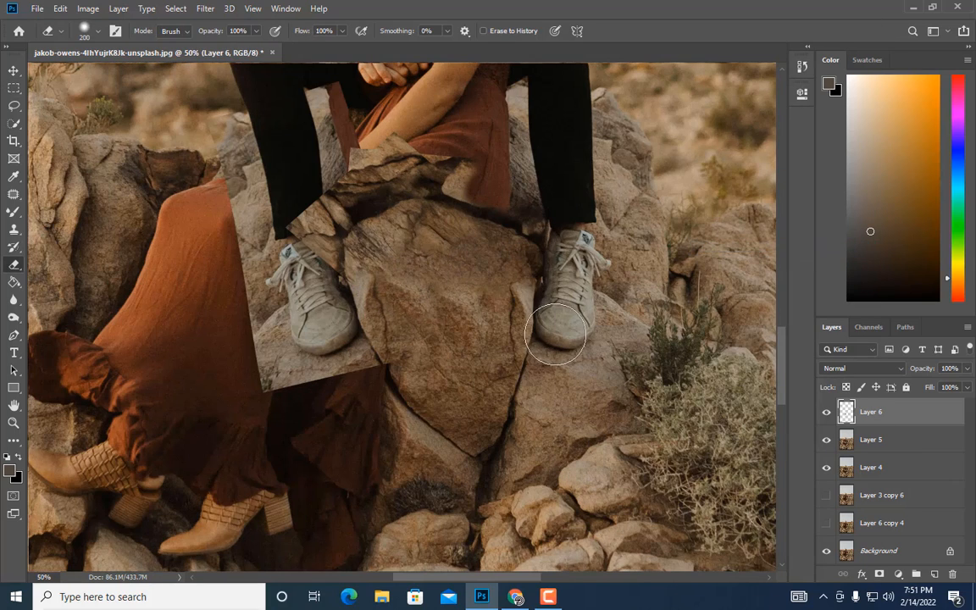
left_click(826, 413)
left_click(826, 412)
Step: Merge the cracked rock patch with the Layer 5 photo layer
left_click(891, 445, "shift")
right_click(890, 444)
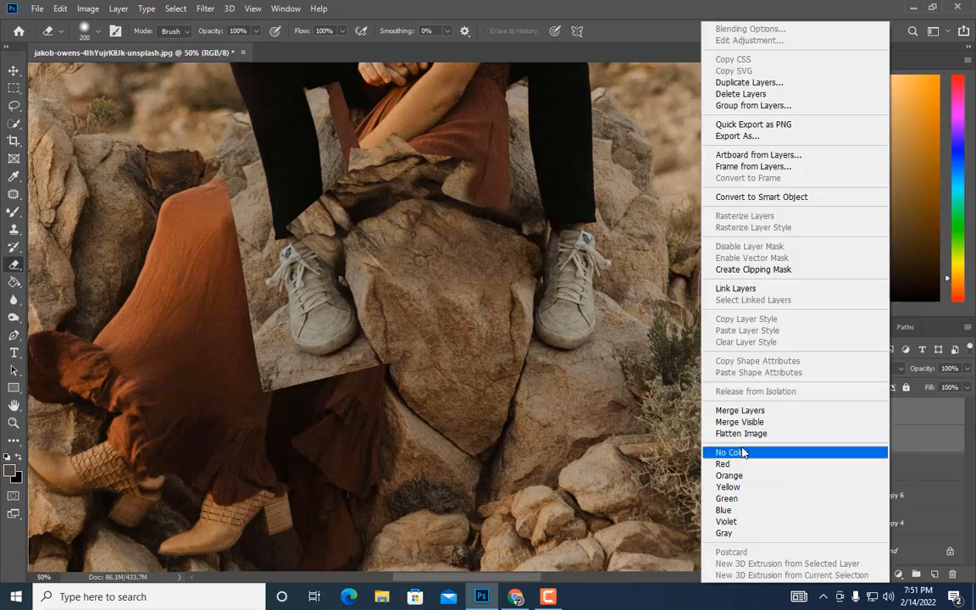
left_click(741, 410)
Step: Add a new layer and clone surrounding rocks over the lower dress and the woman's boots, reducing the Clone Stamp to 80 px
key("ctrl+minus")
key("ctrl+minus")
scroll(321, 411, "down", 4)
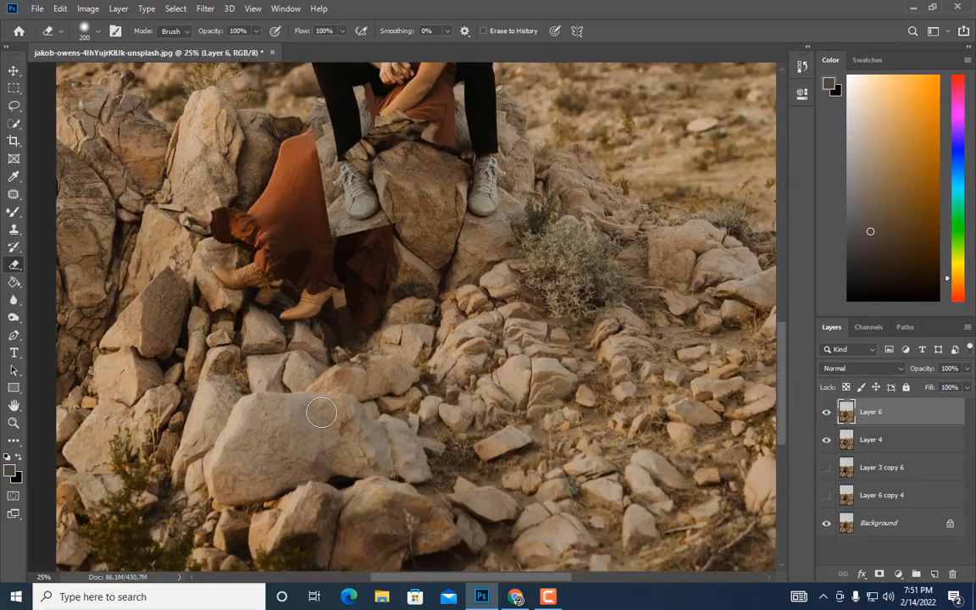
left_click(13, 230)
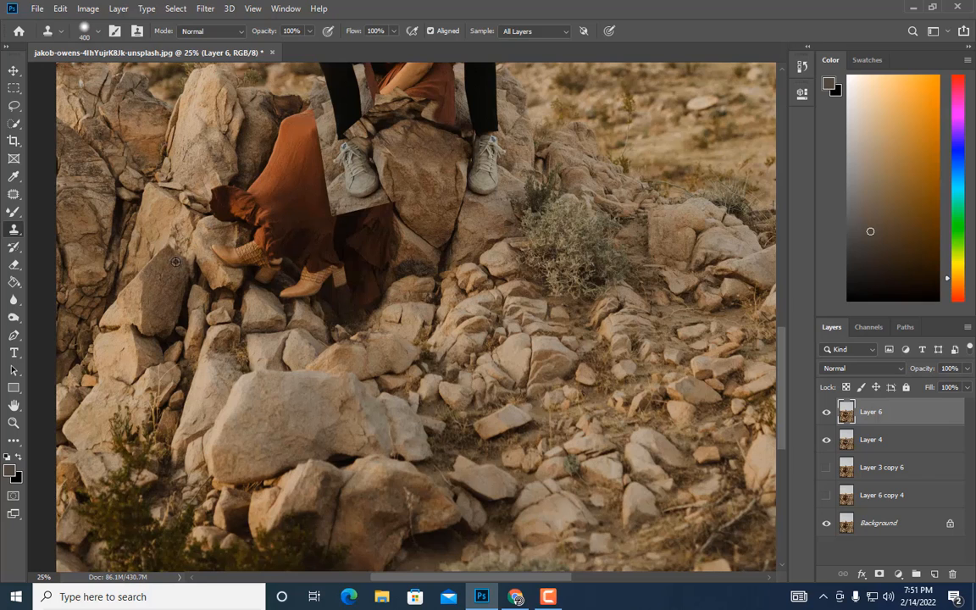
key("ctrl+shift+alt+n")
key("bracketleft")
key("bracketleft")
key("bracketleft")
mouse_move(301, 136)
left_mouse_down()
mouse_move(318, 163)
mouse_move(301, 144)
mouse_move(274, 253)
mouse_move(320, 254)
mouse_move(296, 286)
mouse_move(240, 251)
mouse_move(254, 236)
mouse_move(212, 264)
left_mouse_up()
key("bracketleft")
key("bracketleft")
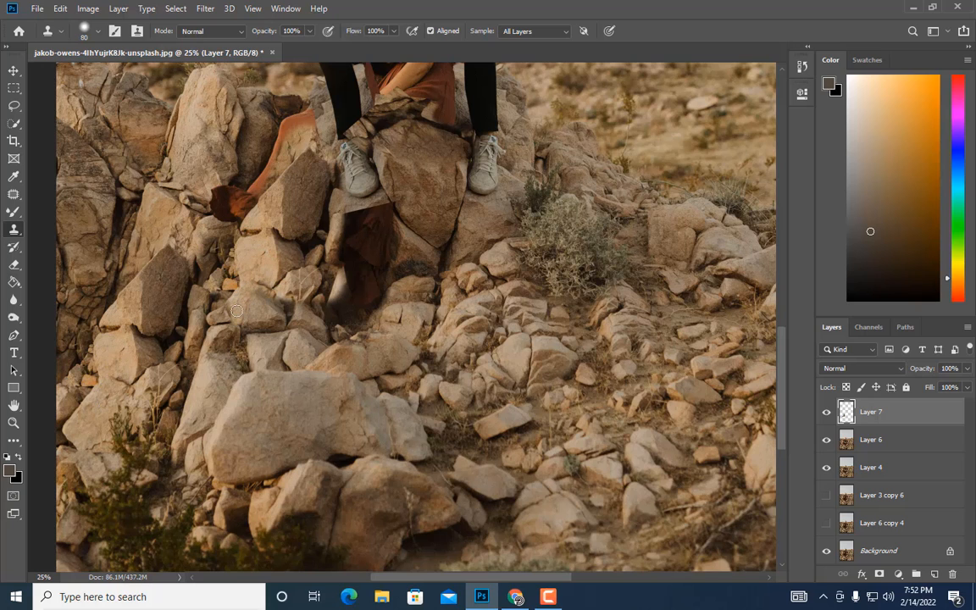
Step: Clone rock texture over the remaining dress strip and ruffle beside the tall rocks with a 150 to 250 px Clone Stamp
key("bracketright")
key("bracketright")
key("bracketright")
key("bracketright")
scroll(236, 312, "up", 3)
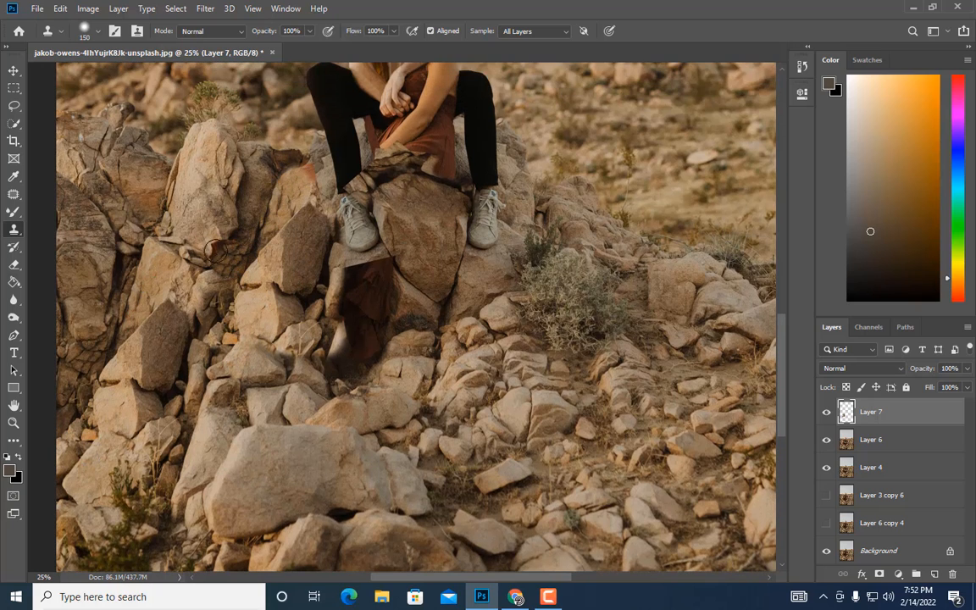
key("bracketright")
key("bracketright")
left_click_drag(310, 212, 255, 231)
scroll(223, 252, "up", 2)
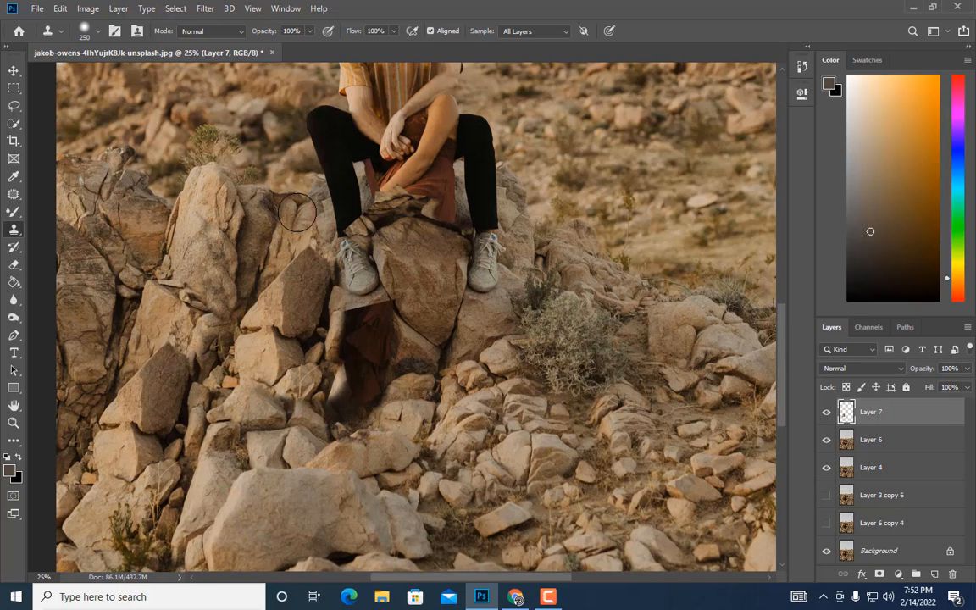
key("ctrl+minus")
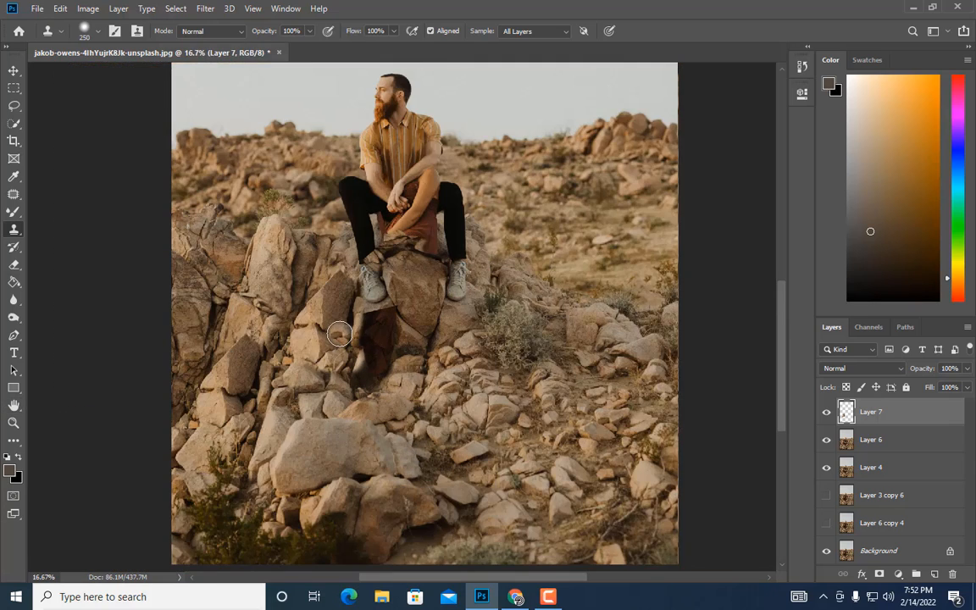
Step: Clone surrounding rock texture over the last dress and boot remnants below the man's shoes, reducing the Clone Stamp to 125 px
key("bracketright")
key("bracketright")
key("bracketright")
left_click(258, 348, "alt")
left_click(382, 341)
key("ctrl+plus")
key("bracketleft")
key("bracketleft")
key("bracketleft")
mouse_move(320, 363)
left_mouse_down()
mouse_move(353, 400)
mouse_move(377, 316)
mouse_move(346, 370)
left_mouse_up()
key("bracketright")
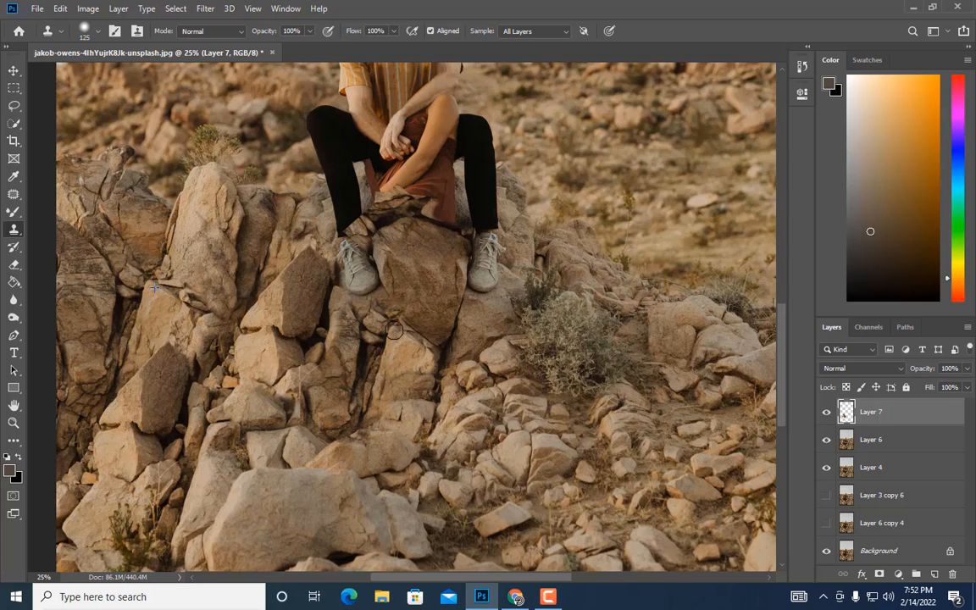
Step: Blend the cloned rocks below the central boulder with the eraser and undo the last strokes
left_click(16, 266)
mouse_move(413, 324)
left_mouse_down()
mouse_move(488, 357)
mouse_move(450, 338)
mouse_move(407, 361)
mouse_move(496, 353)
mouse_move(382, 410)
left_mouse_up()
key("ctrl+z")
key("ctrl+z")
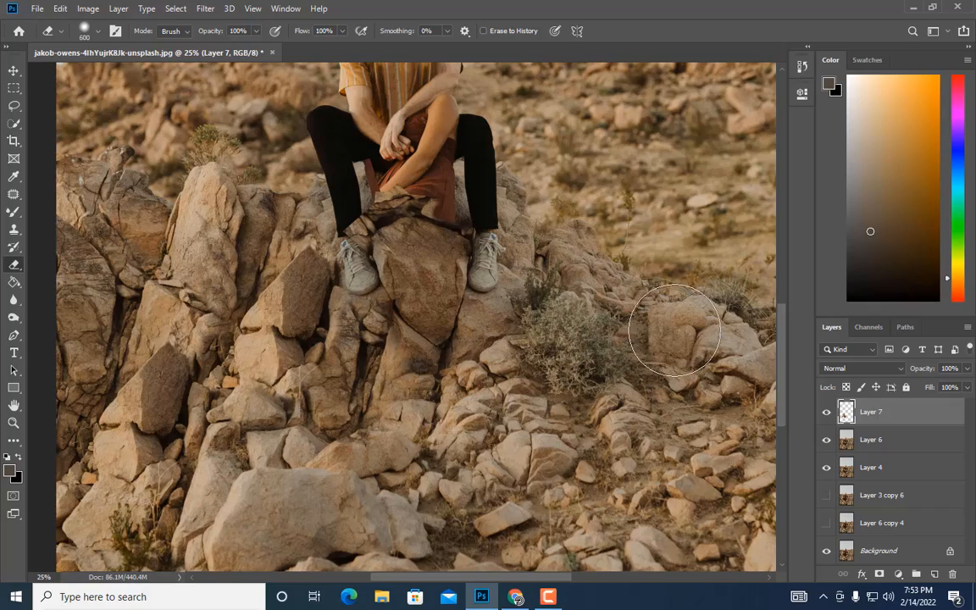
Step: Merge the cloned rock layer, Layer 7, with the Layer 6 photo layer
key("ctrl+minus")
key("ctrl+plus")
scroll(416, 334, "up", 3)
left_click(869, 438, "shift")
right_click(868, 438)
left_click(734, 410)
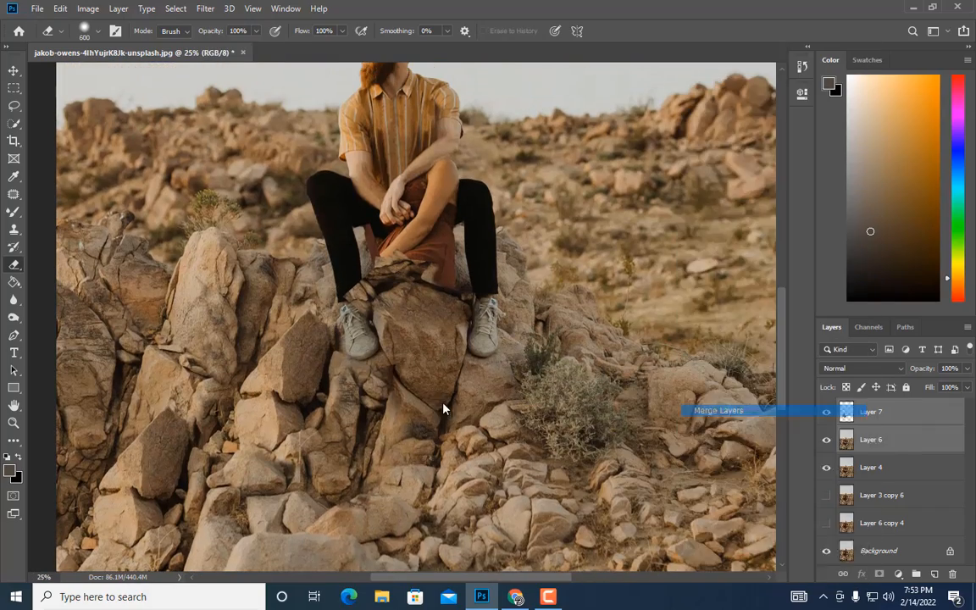
Step: Copy a rectangular piece of the right-hand trouser leg's hem to a new layer and convert it to a smart object
key("z")
left_click(407, 302)
left_click(360, 292)
left_click(314, 293)
left_click(13, 88)
left_click_drag(647, 185, 320, 289)
key("ctrl+j")
right_click(873, 413)
left_click(647, 220)
Step: Fit the trouser patch over the left-hand leg's hem, rotated about -2.4°, and erase its excess with a 90 px eraser
key("ctrl+t")
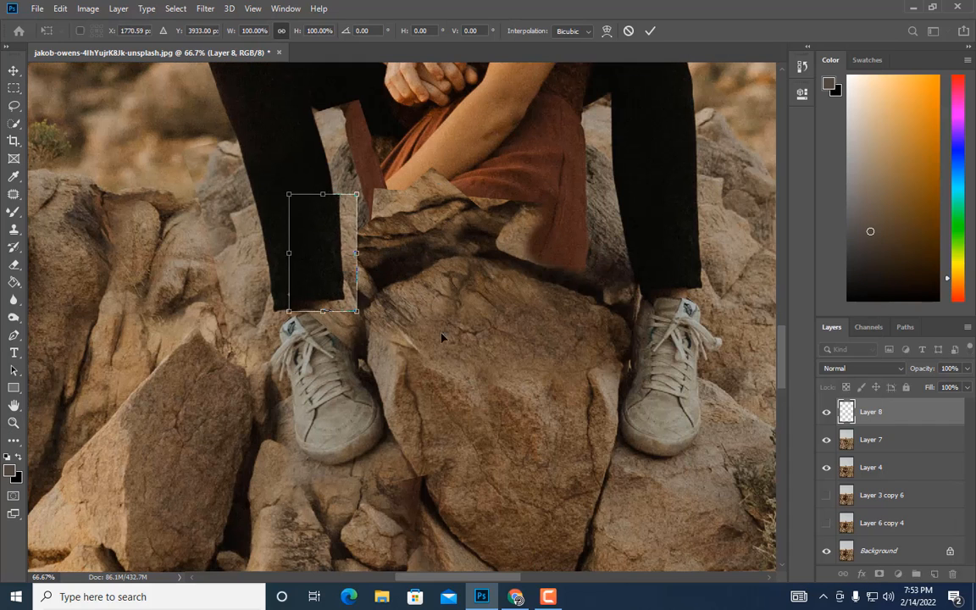
left_click_drag(385, 197, 379, 189)
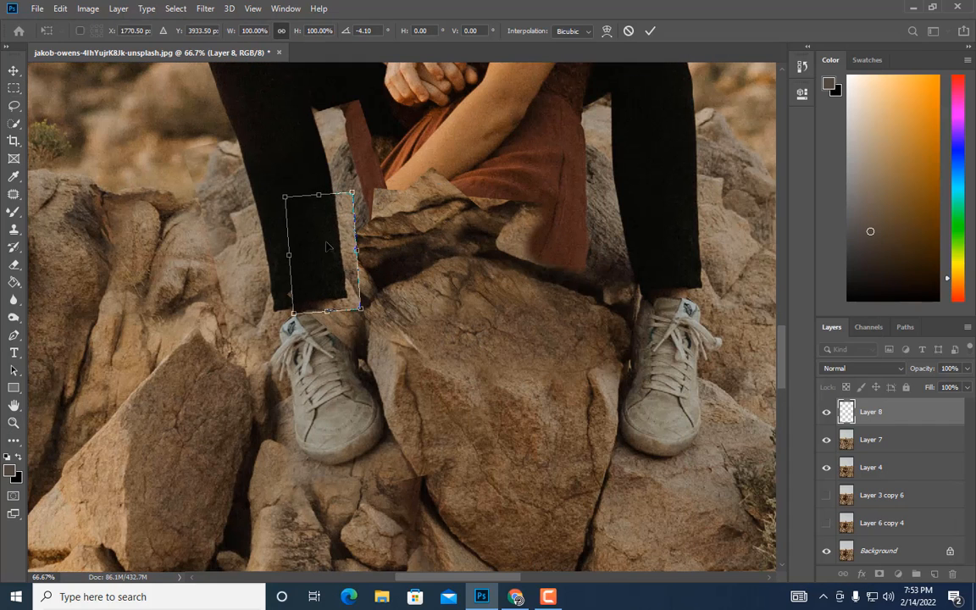
left_click_drag(327, 247, 322, 253)
left_click_drag(374, 202, 376, 204)
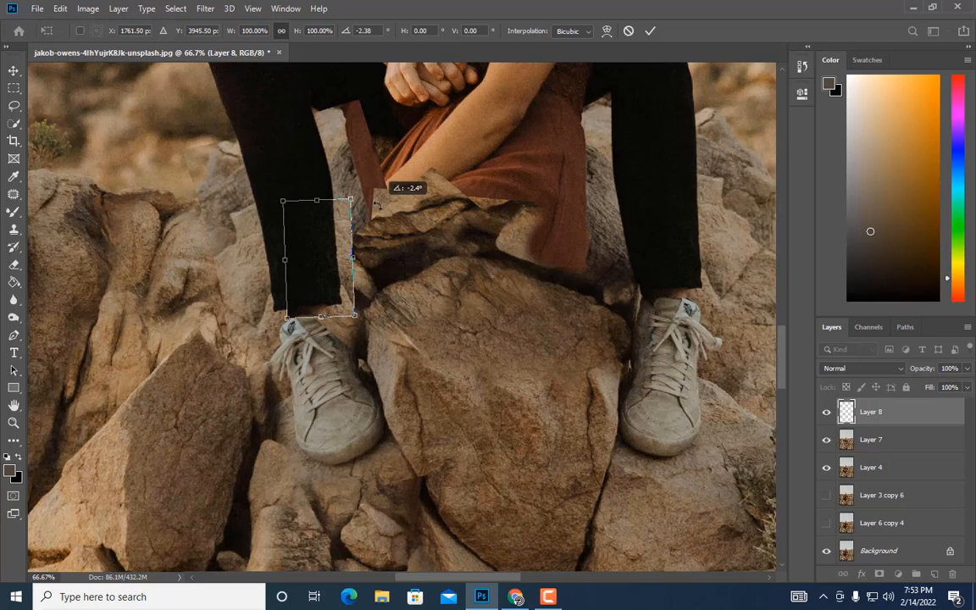
key("Return")
key("e")
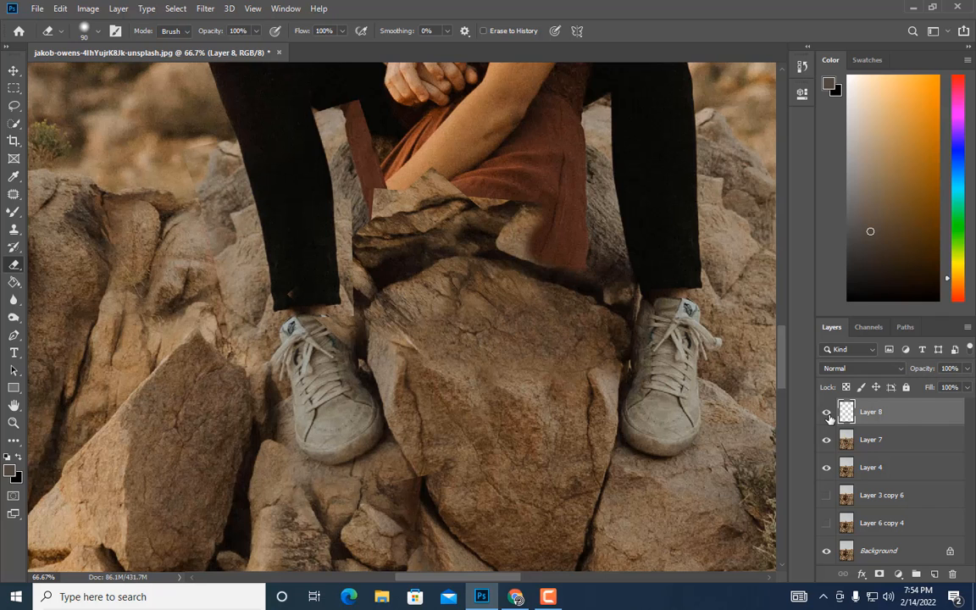
Step: Merge the trouser patch with Layer 7 and duplicate the merged layer for further patching
left_click(866, 442, "ctrl")
right_click(866, 442)
left_click(713, 405)
key("ctrl+j")
left_click(13, 194)
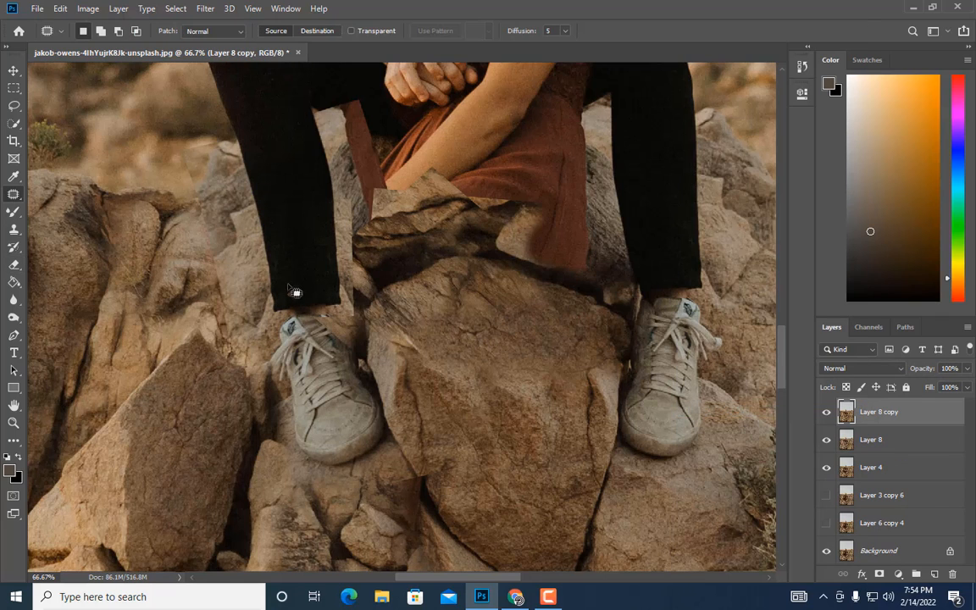
Step: Copy a rectangular piece of the right-hand shoe's inner side to a new layer and convert it to a smart object
left_click(13, 88)
left_click_drag(613, 295, 675, 391)
key("ctrl+j")
right_click(899, 421)
left_click(762, 206)
Step: Mirror the shoe patch horizontally and fit it onto the inner side of the left-hand shoe with a slight rotation
key("ctrl+t")
left_click_drag(614, 344, 673, 344)
left_click_drag(664, 356, 367, 356)
key("Return")
key("ctrl+t")
left_click_drag(440, 313, 431, 295)
left_click_drag(360, 327, 356, 340)
key("Return")
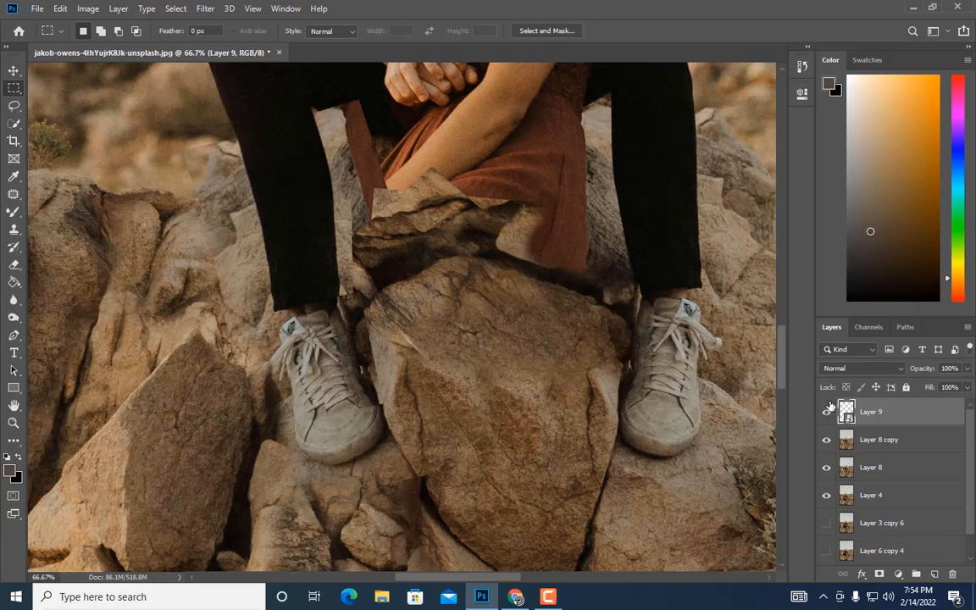
Step: Rasterize the shoe patch, erase its excess with a 60 px eraser, and compare before and after
right_click(873, 412)
left_click(720, 246)
key("e")
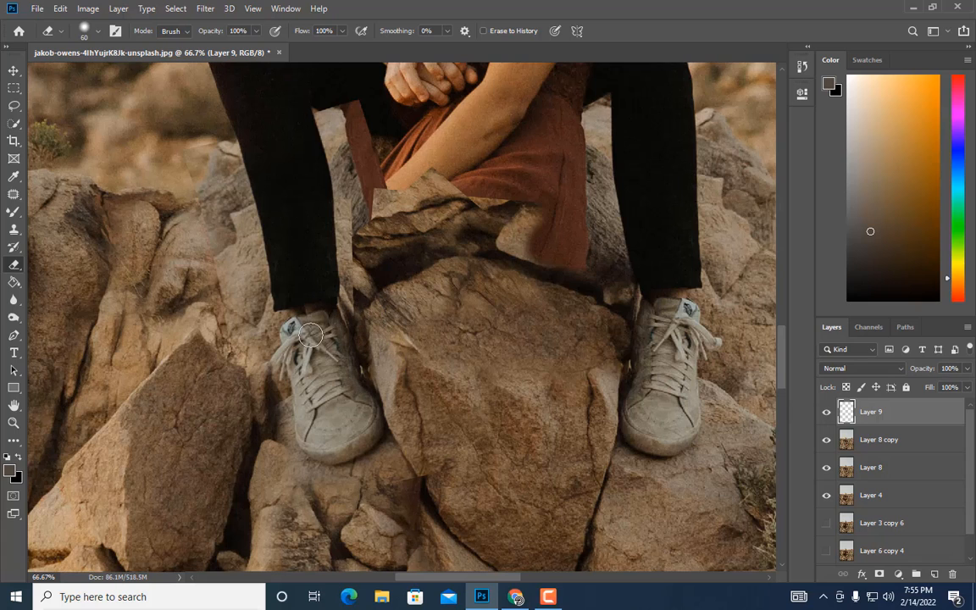
left_click(826, 414)
left_click(826, 412)
left_click(865, 444, "ctrl")
left_click(826, 414)
left_click(826, 414)
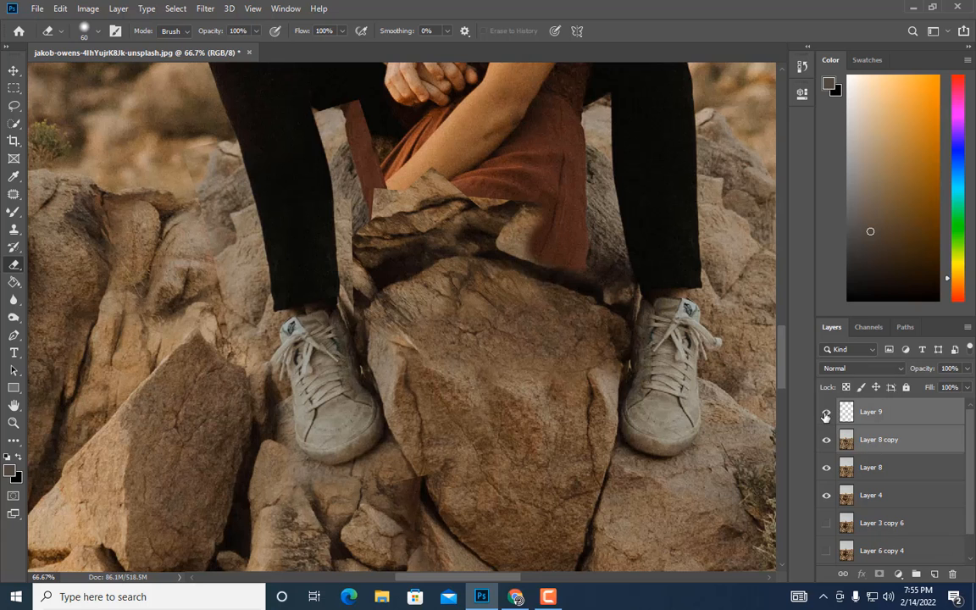
left_click(826, 414)
left_click(826, 414)
Step: Merge the shoe patch on Layer 9 with Layer 8 copy
left_click(870, 412)
left_click(880, 441, "ctrl")
right_click(880, 442)
left_click(725, 410)
Step: Try cloning rock texture directly on the merged layer beside the left-hand trouser leg, and undo back to before the merge
scroll(601, 401, "up", 1)
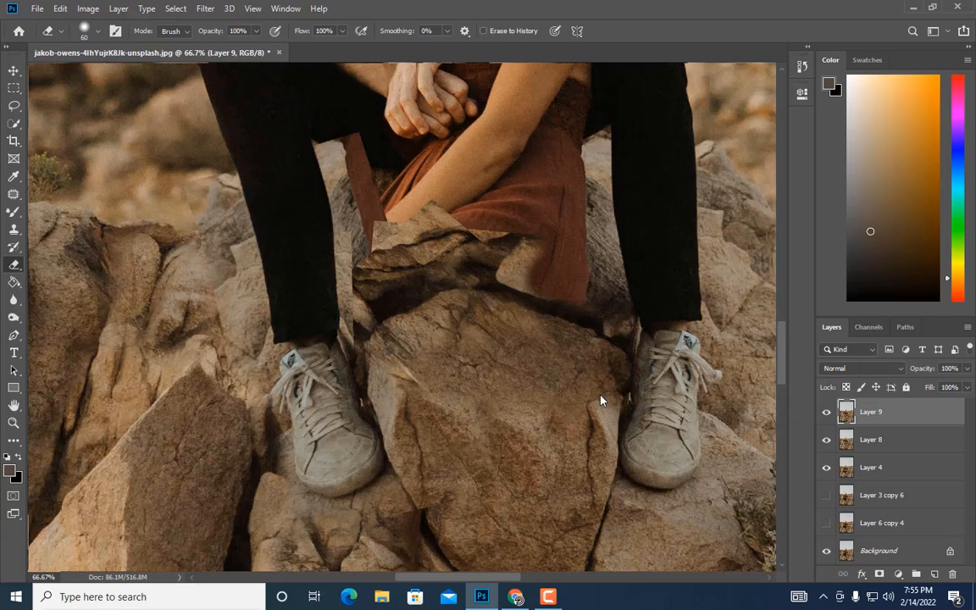
left_click(14, 229)
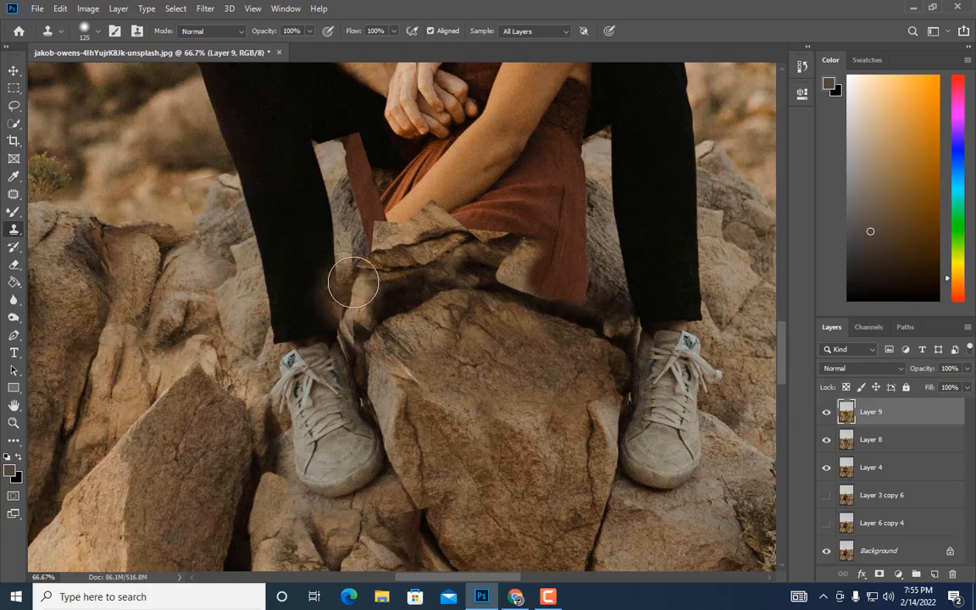
key("bracketleft")
key("bracketleft")
mouse_move(372, 205)
left_mouse_down()
mouse_move(353, 301)
mouse_move(364, 278)
left_mouse_up()
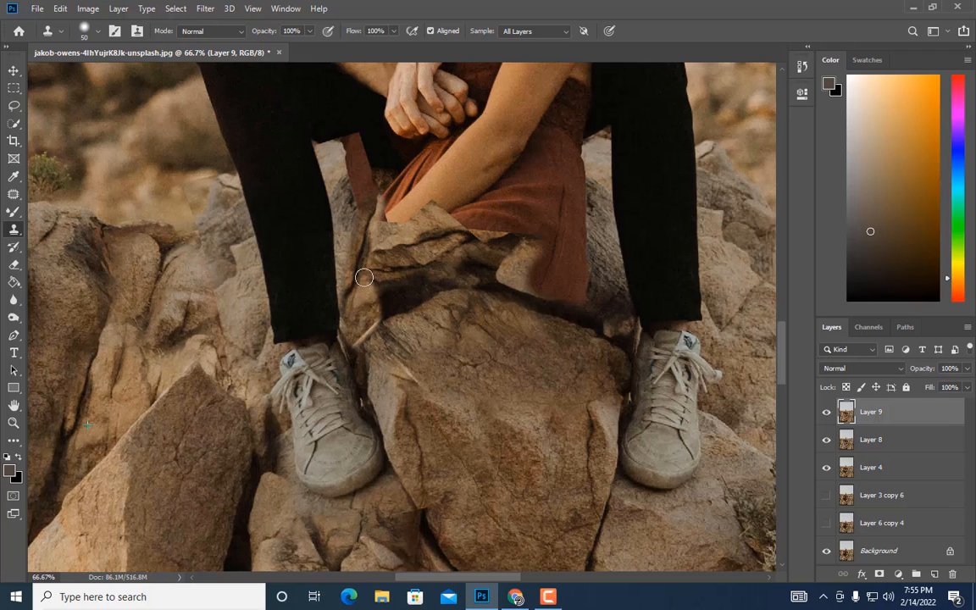
key("ctrl+z")
key("ctrl+z")
key("ctrl+z")
Step: Merge Layer 9 and Layer 8 copy again and add a new empty layer for cloning
left_click(885, 440, "ctrl")
right_click(887, 442)
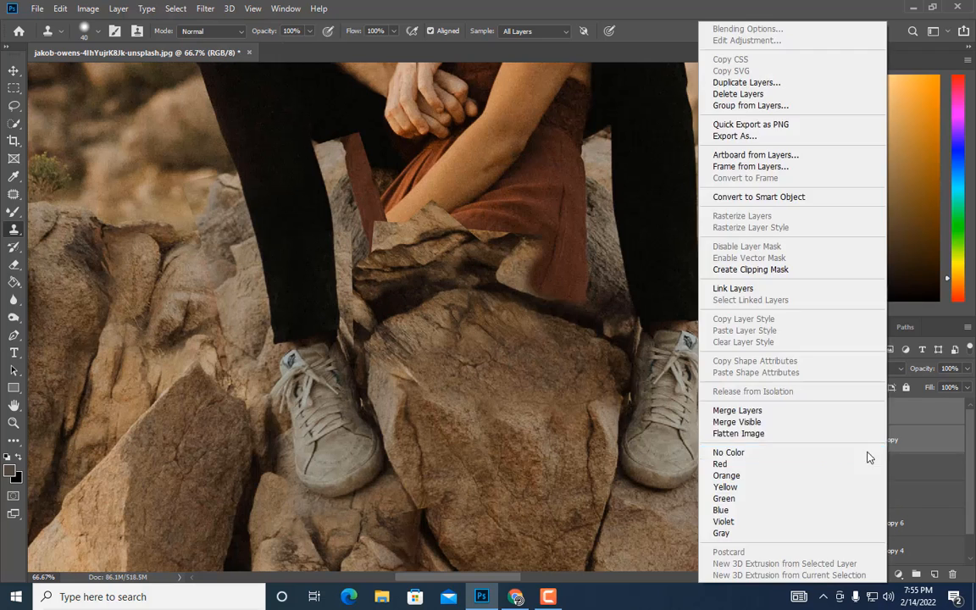
left_click(736, 410)
key("ctrl+shift+alt+n")
Step: Clone rock texture over the dress strip beside the left-hand leg and the skirt below the hands with a 45 to 60 px Clone Stamp
key("bracketright")
key("bracketright")
left_click_drag(365, 306, 365, 227)
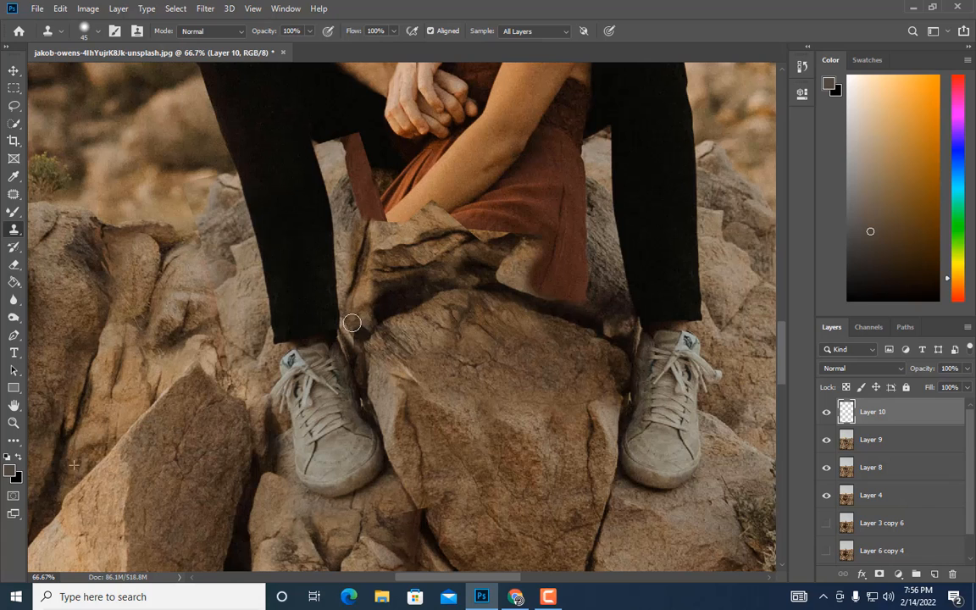
mouse_move(362, 188)
left_mouse_down()
mouse_move(409, 211)
mouse_move(472, 186)
mouse_move(441, 227)
left_mouse_up()
key("bracketleft")
left_click_drag(481, 158, 469, 165)
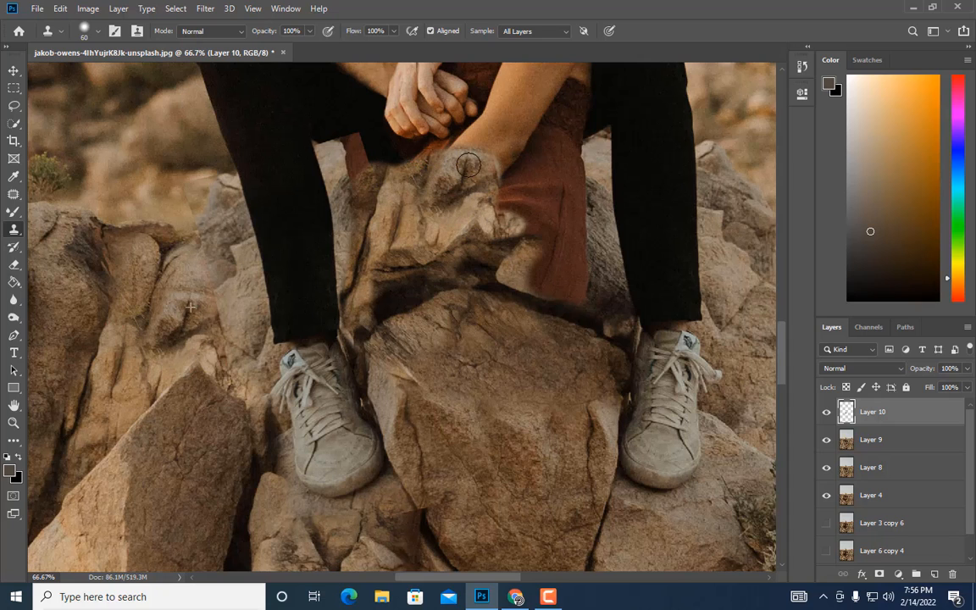
Step: Add another layer and clone boulder texture over the dress remnant beneath the left-hand thigh, shrinking the Clone Stamp from 175 px
key("ctrl+minus")
key("bracketright")
key("bracketright")
key("bracketright")
key("bracketright")
key("bracketright")
key("bracketright")
key("bracketright")
key("bracketright")
key("bracketright")
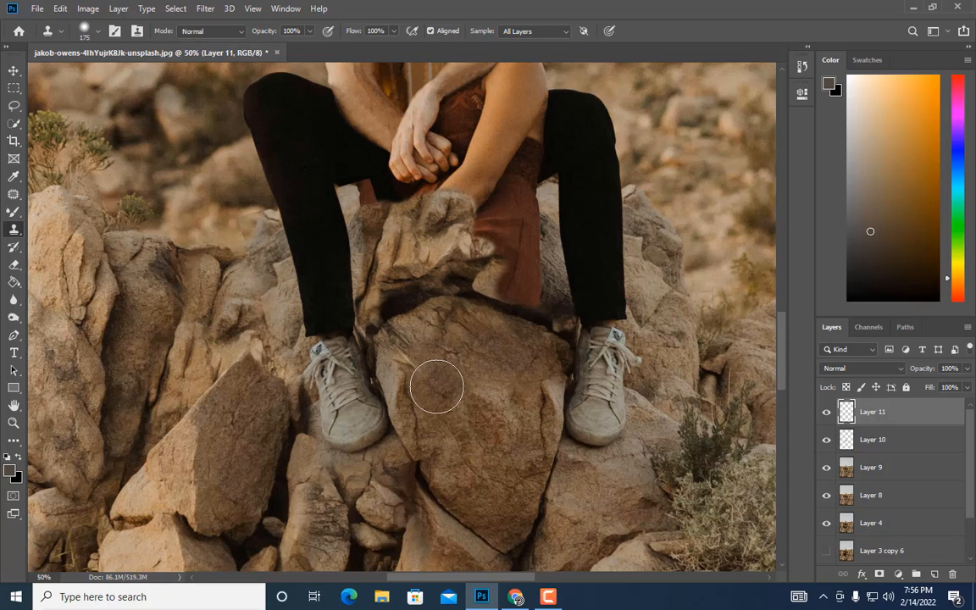
scroll(449, 374, "up", 1)
key("ctrl+plus")
key("bracketleft")
key("bracketleft")
key("bracketleft")
key("bracketleft")
key("bracketleft")
left_click_drag(360, 183, 334, 170)
Step: Clone boulder texture beneath the man's hands and along the thigh's lower edge with a 25 to 45 px Clone Stamp
key("bracketleft")
key("bracketleft")
key("bracketleft")
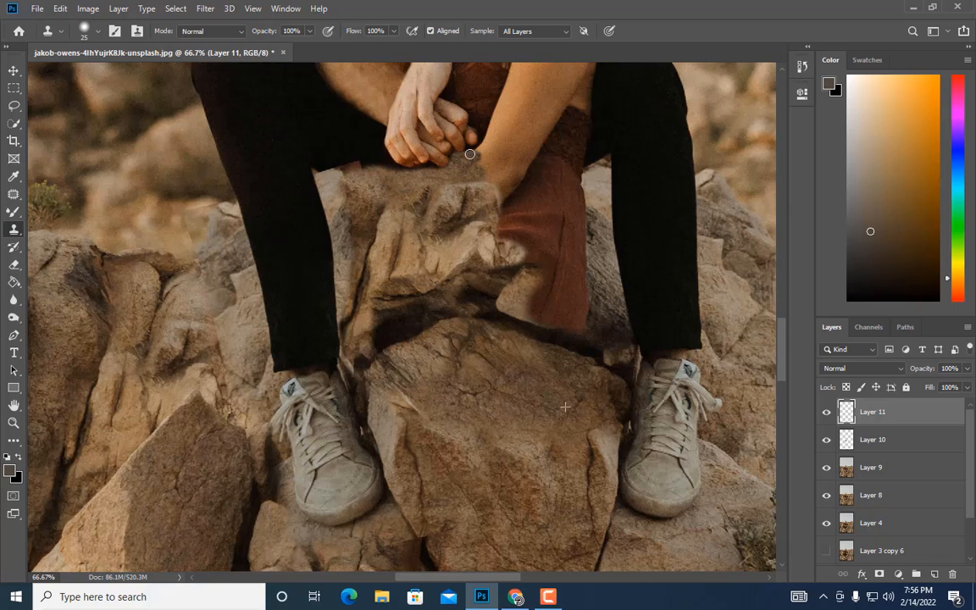
mouse_move(481, 189)
left_mouse_down()
mouse_move(409, 203)
mouse_move(339, 185)
left_mouse_up()
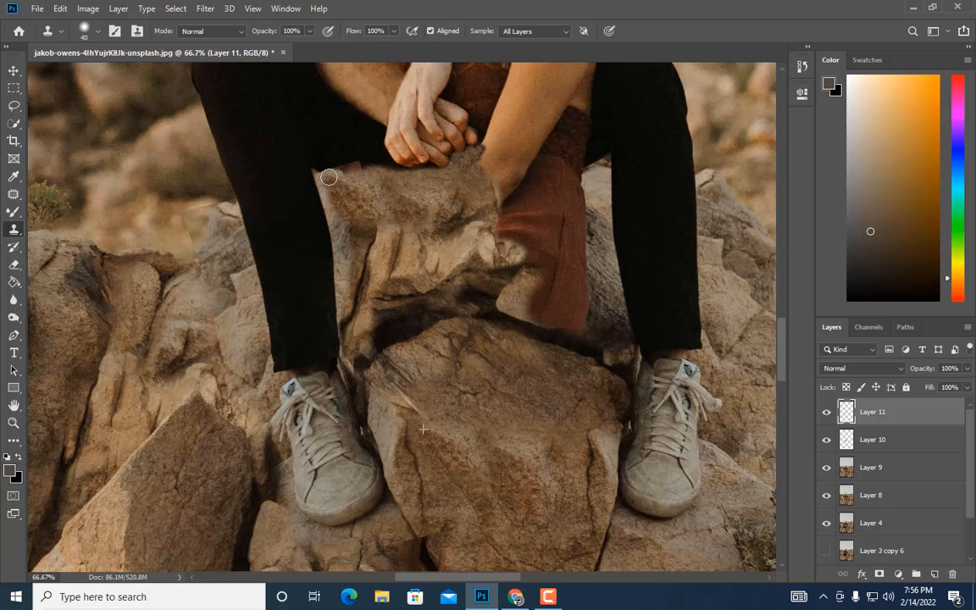
scroll(338, 229, "down", 1)
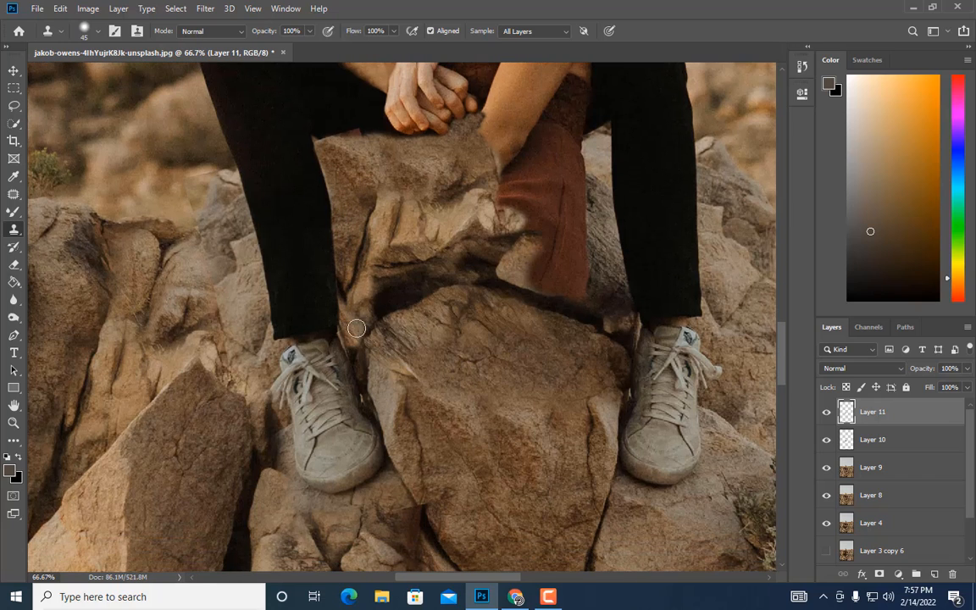
scroll(370, 291, "up", 1)
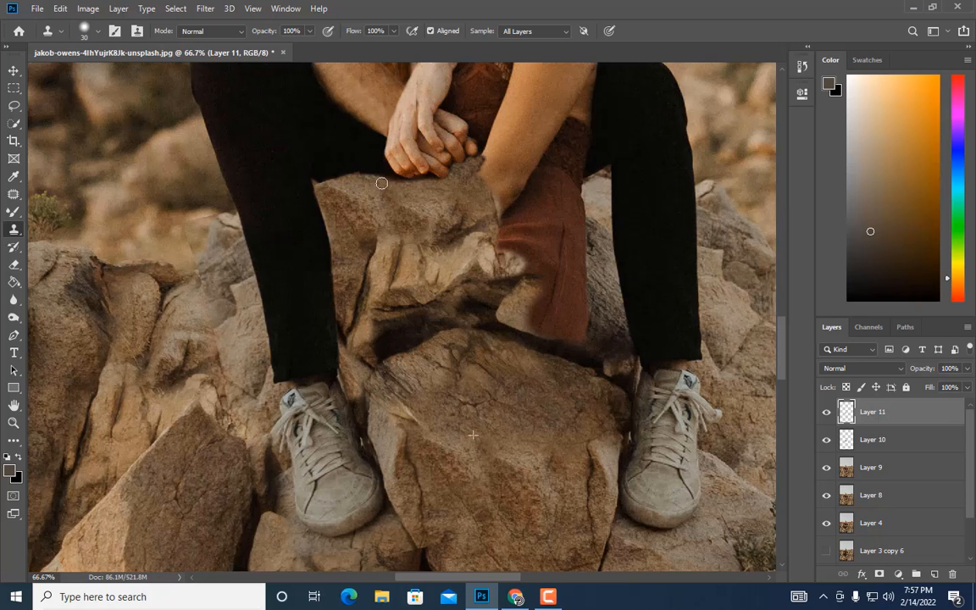
Step: Add a new layer and clone boulder texture over the skirt between the legs up to the woman's forearm, at 90 to 60 px
key("ctrl+minus")
scroll(567, 322, "down", 3)
key("ctrl+shift+alt+n")
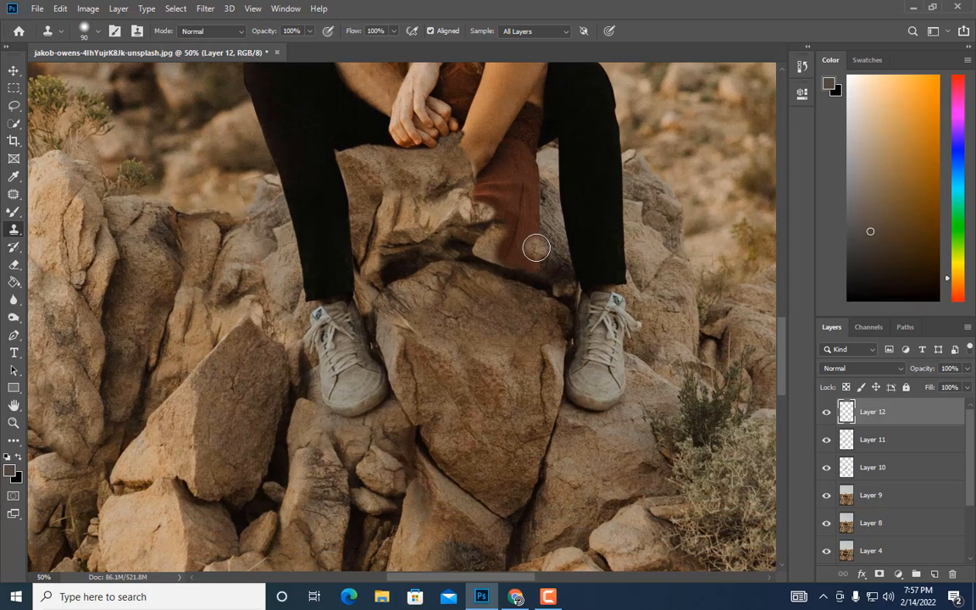
left_click(514, 388, "alt")
mouse_move(535, 239)
left_mouse_down()
mouse_move(512, 184)
mouse_move(511, 222)
mouse_move(534, 204)
mouse_move(531, 168)
mouse_move(504, 192)
left_mouse_up()
scroll(515, 247, "up", 1)
mouse_move(487, 247)
left_mouse_down()
mouse_move(539, 274)
mouse_move(481, 270)
left_mouse_up()
scroll(464, 215, "up", 1)
key("bracketleft")
key("bracketleft")
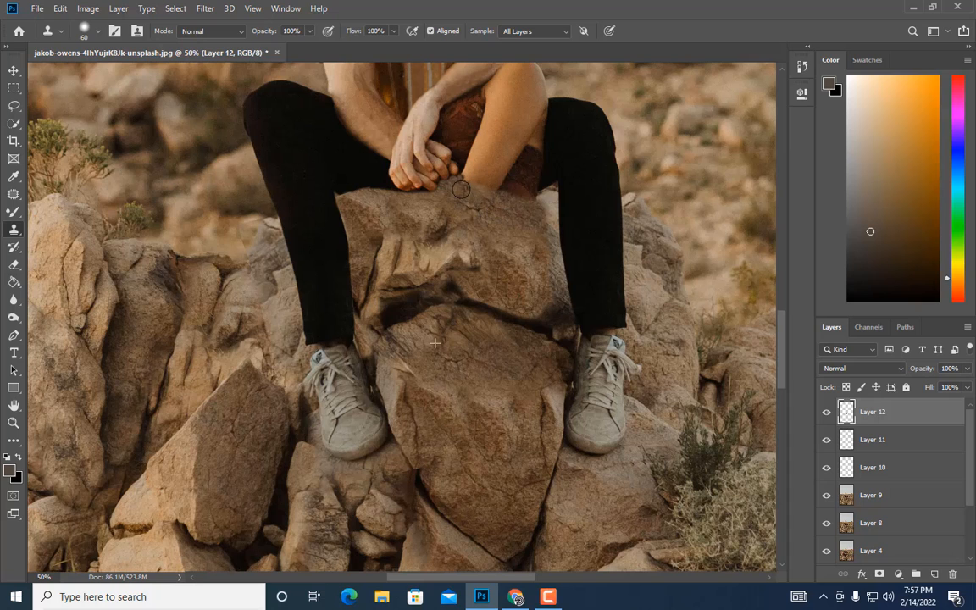
scroll(593, 271, "up", 1)
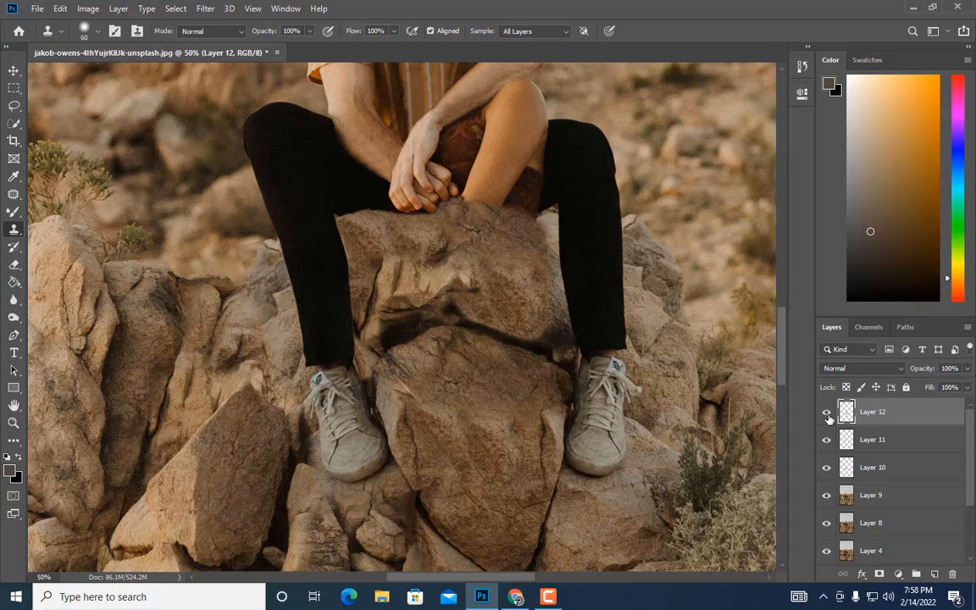
Step: Merge Layers 10, 11 and 12 and compare the photo with and without the cloned rock
left_click(872, 470, "shift")
right_click(873, 469)
left_click(792, 375)
left_click(826, 411)
left_click(826, 412)
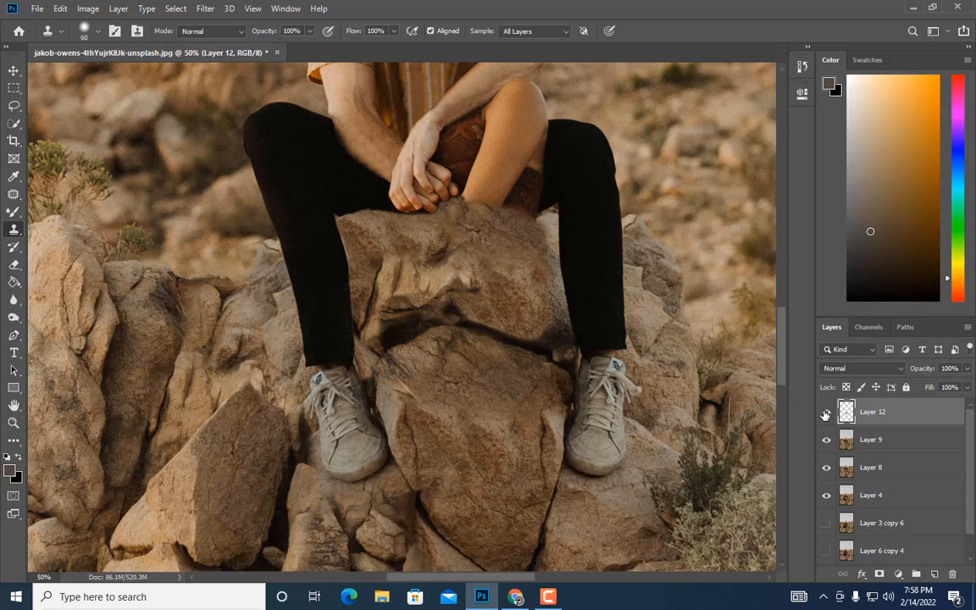
left_click(826, 412)
left_click(826, 412)
Step: Erase the cloned rock's excess beside the right-hand leg with a soft eraser up to 300 px, comparing before and after
left_click(15, 264)
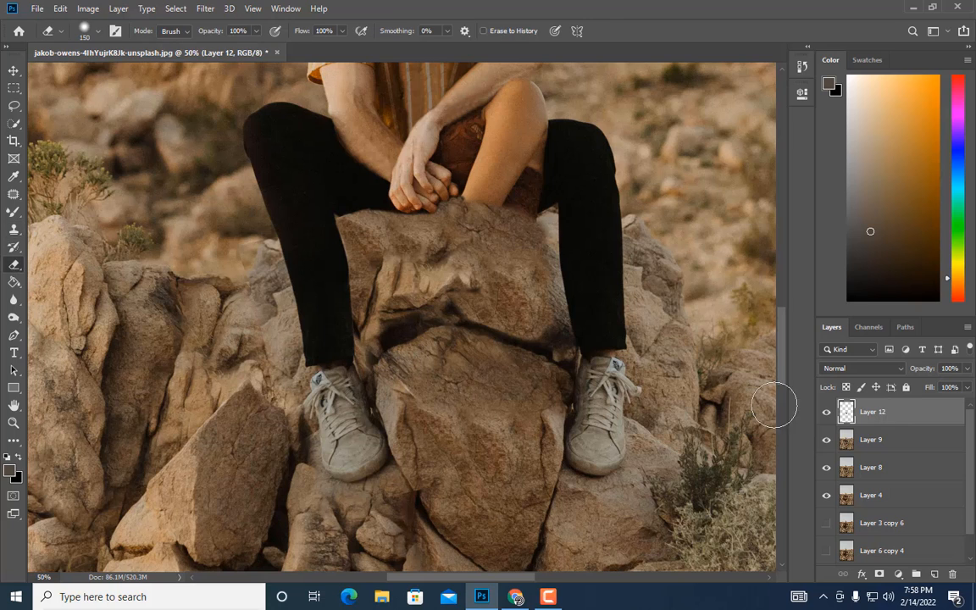
left_click(827, 412)
left_click(827, 412)
key("bracketright")
key("bracketright")
left_click(826, 412)
left_click(826, 413)
key("bracketright")
key("bracketright")
key("bracketright")
key("bracketright")
key("bracketright")
key("bracketright")
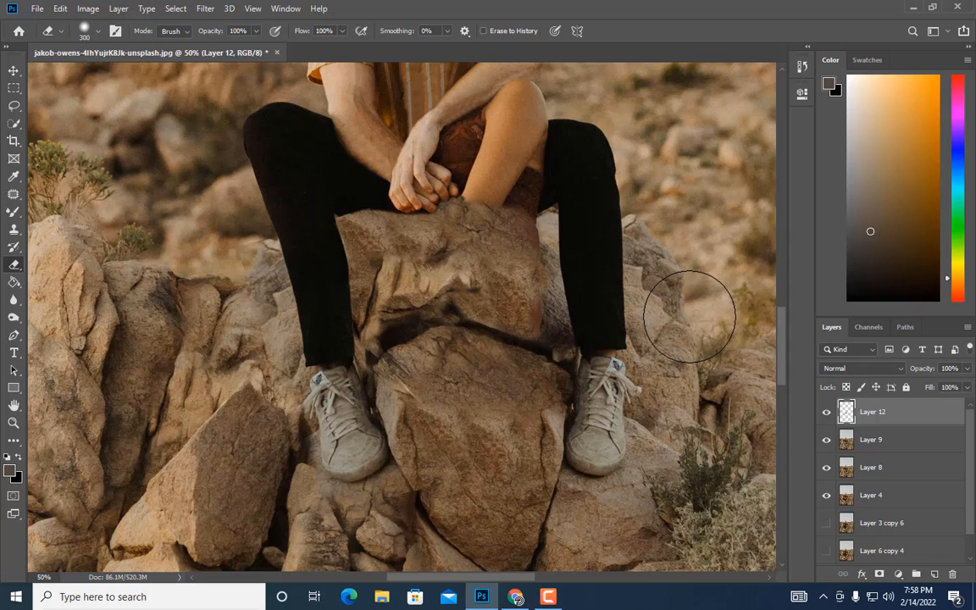
Step: Adjust the brightness and contrast of the cloned rock on Layer 12
left_click(88, 10)
left_click(241, 41)
left_click_drag(691, 61, 703, 93)
key("Return")
Step: Darken the cloned rock's midtones with Curves, holding the highlights with a point at input 186, output 184
left_click(88, 9)
left_click(241, 67)
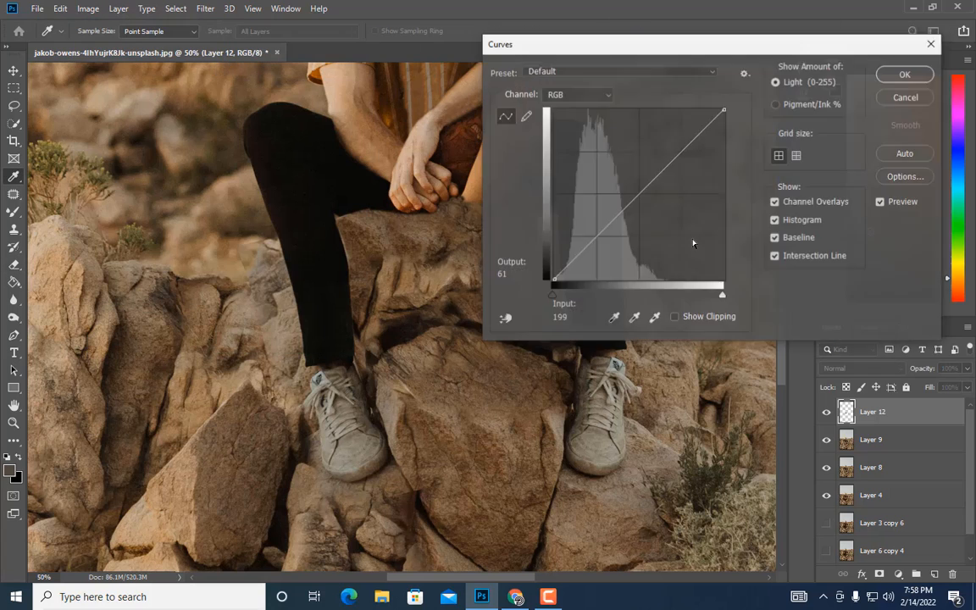
left_click_drag(693, 44, 835, 48)
left_click_drag(781, 200, 781, 208)
left_click_drag(820, 165, 820, 161)
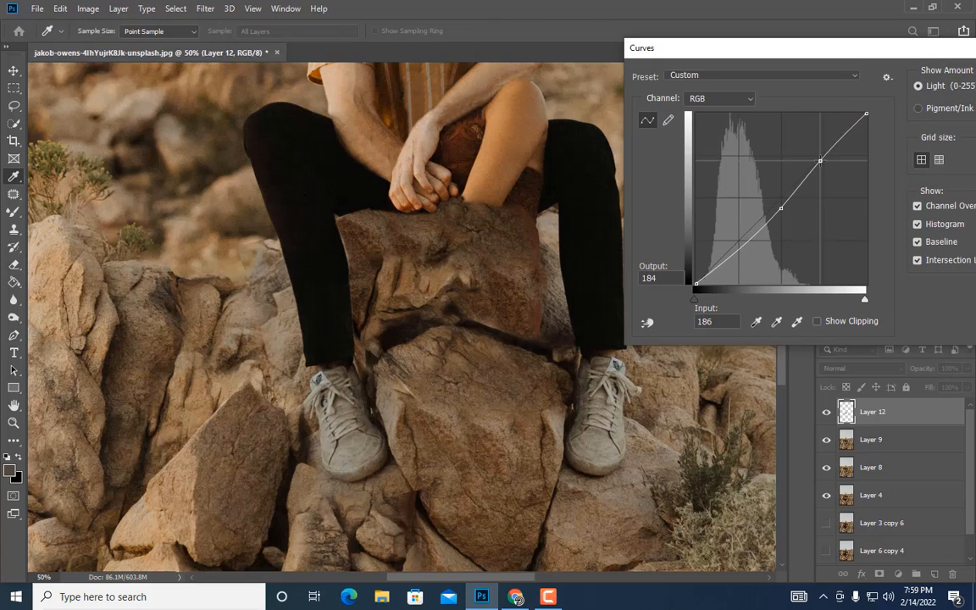
key("Return")
Step: Raise the cloned rock layer's brightness to about 18 and compare the photo with and without the layer
left_click(88, 9)
mouse_move(98, 41)
left_click(241, 44)
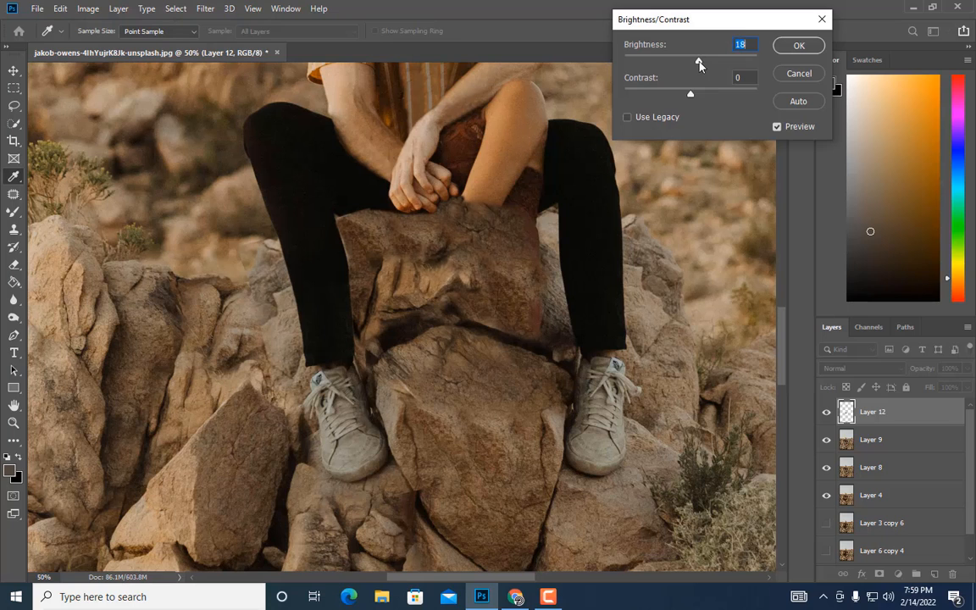
key("Return")
key("e")
left_click(827, 411)
left_click(826, 412)
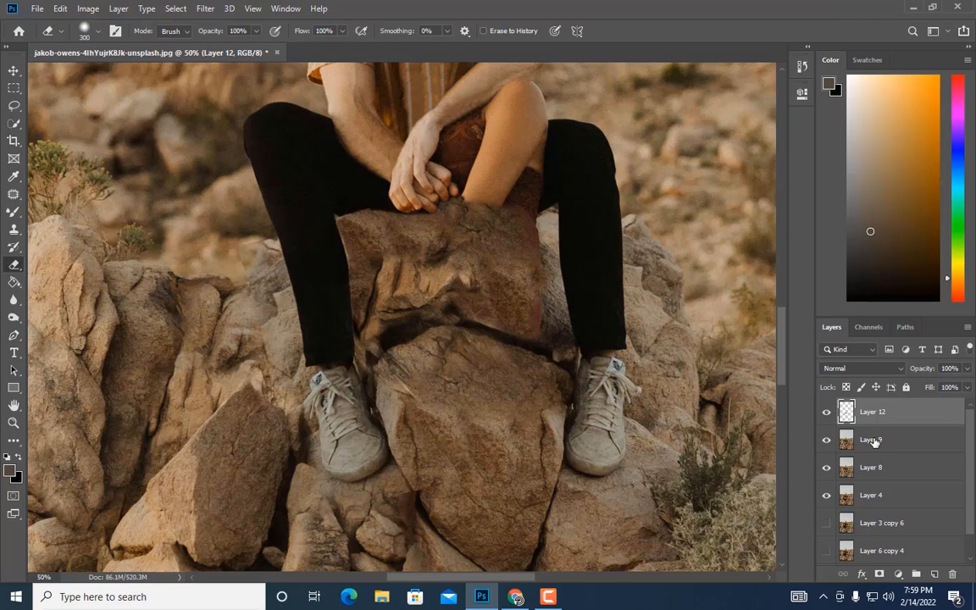
Step: Merge Layer 12 with Layer 9 and clone rock texture over the reddish strip on the upper rock with a 175 px brush
left_click(873, 441, "shift")
right_click(874, 441)
left_click(718, 408)
key("s")
scroll(474, 406, "down", 1)
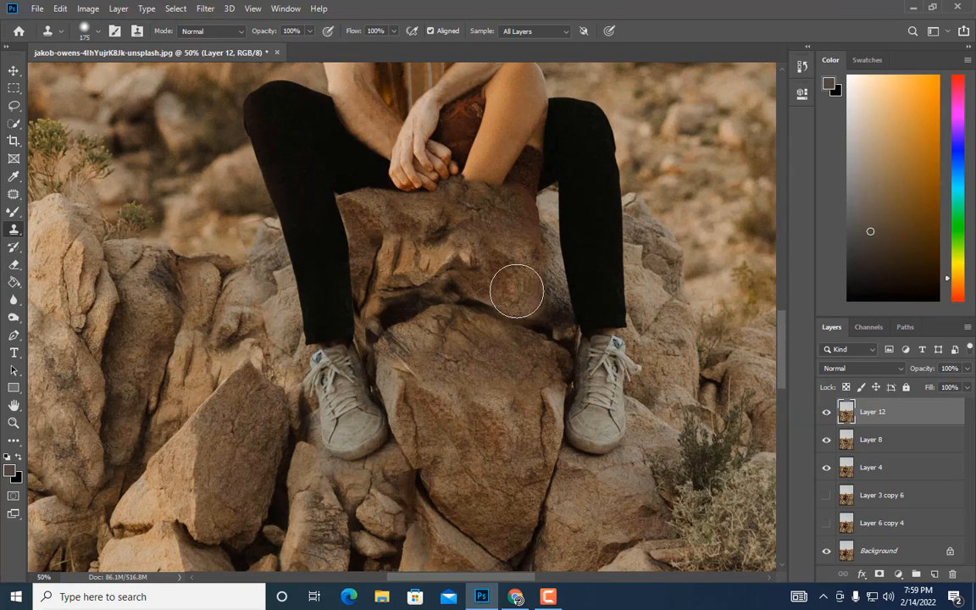
mouse_move(515, 290)
left_mouse_down()
mouse_move(530, 283)
mouse_move(522, 242)
mouse_move(474, 233)
left_mouse_up()
scroll(457, 450, "down", 1)
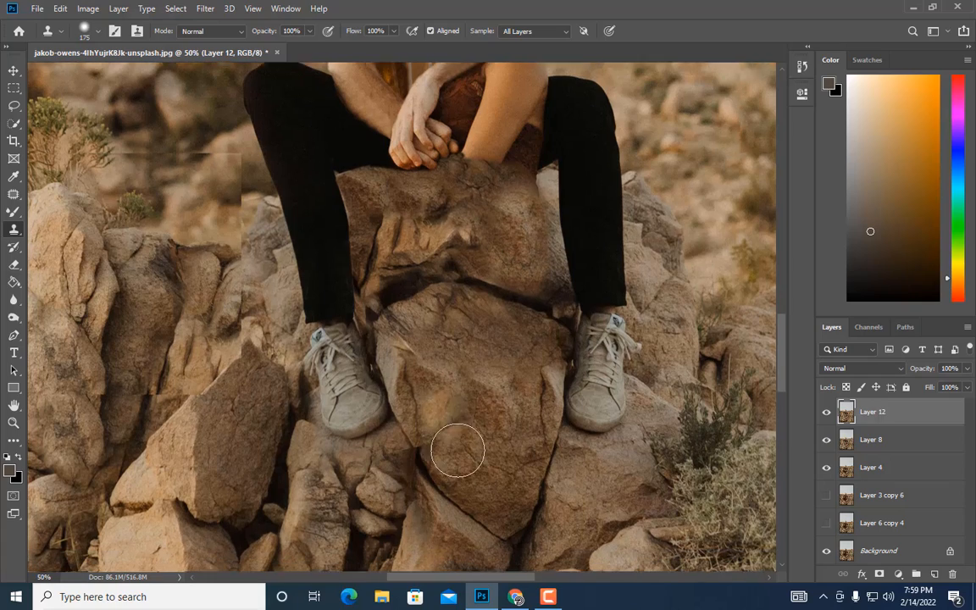
scroll(457, 450, "down", 1)
Step: Clone rock texture onto a new layer over the upper rock between the legs and darken its midtones with Curves
key("ctrl+minus")
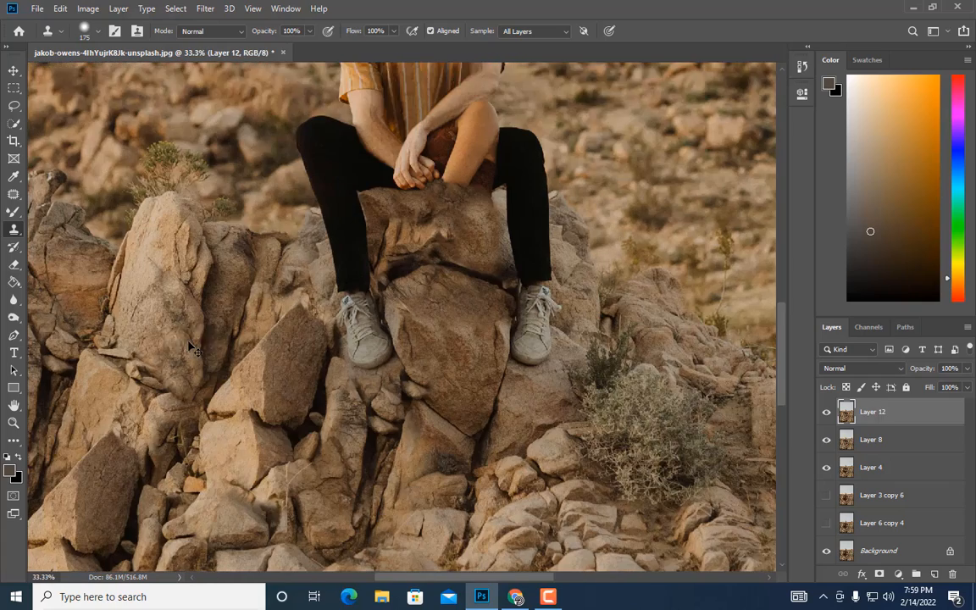
scroll(85, 424, "down", 1)
scroll(165, 280, "left", 3)
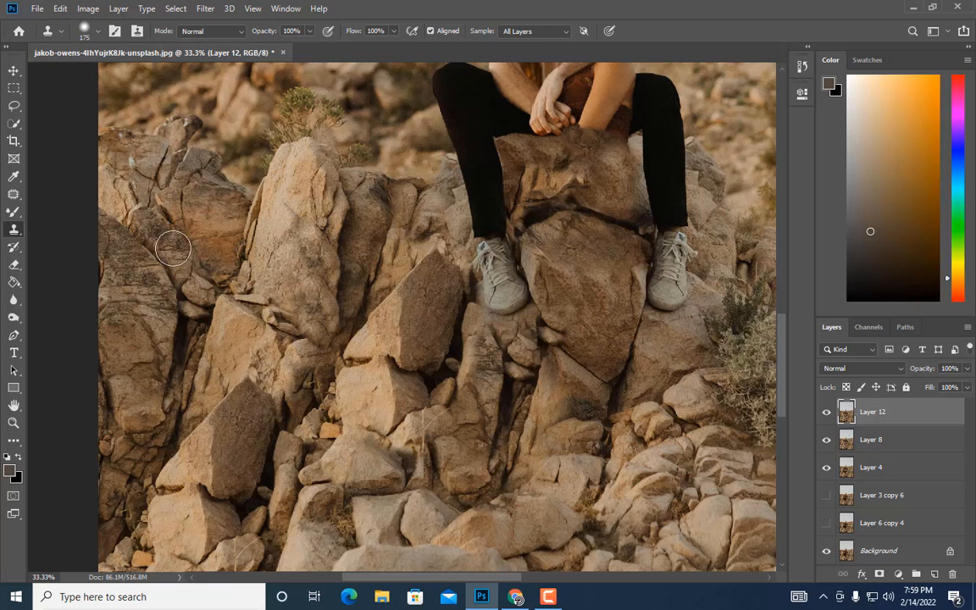
key("ctrl+shift+alt+n")
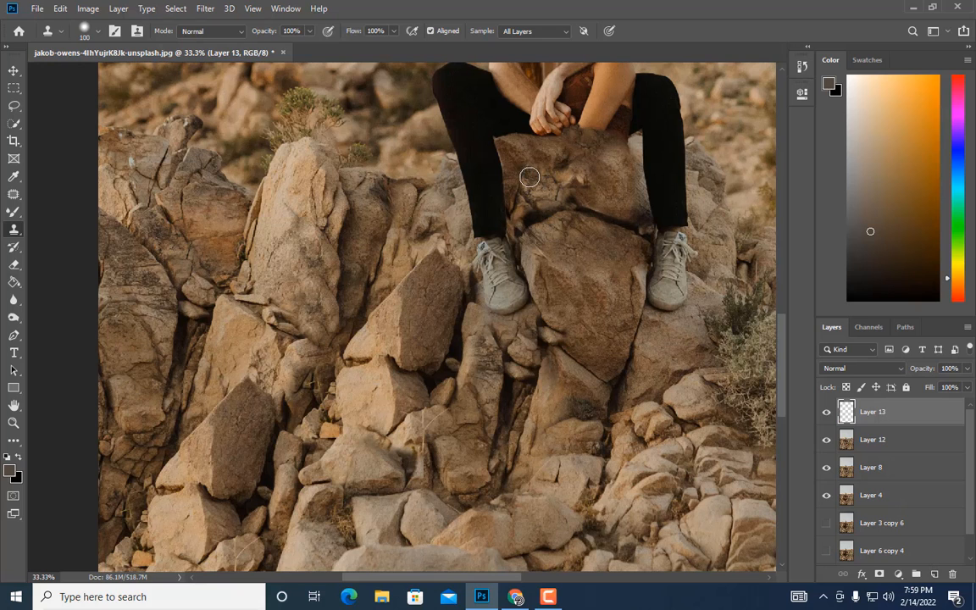
left_click(95, 10)
mouse_move(101, 45)
left_click(227, 73)
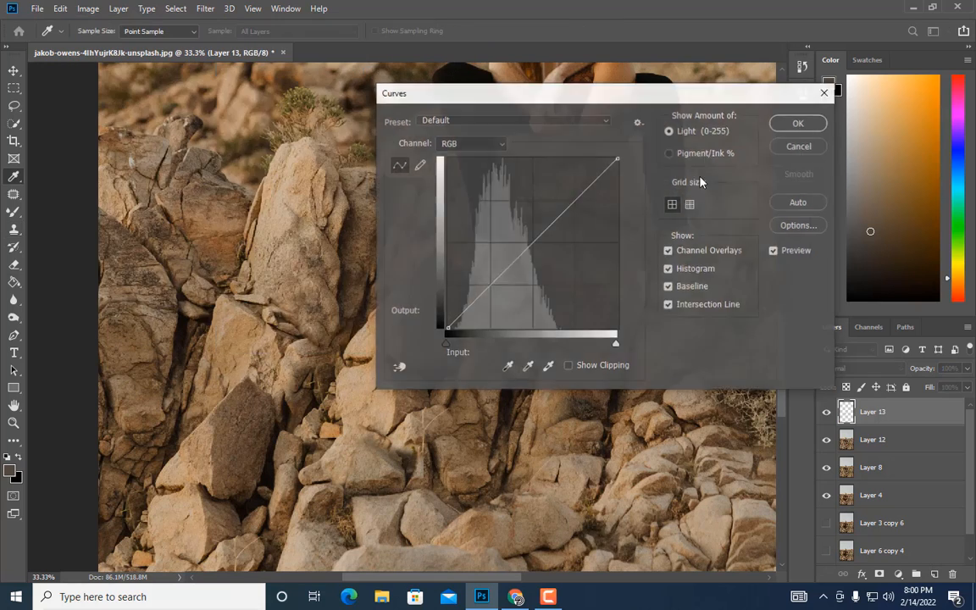
left_click_drag(676, 97, 263, 99)
left_click_drag(117, 248, 113, 270)
key("Return")
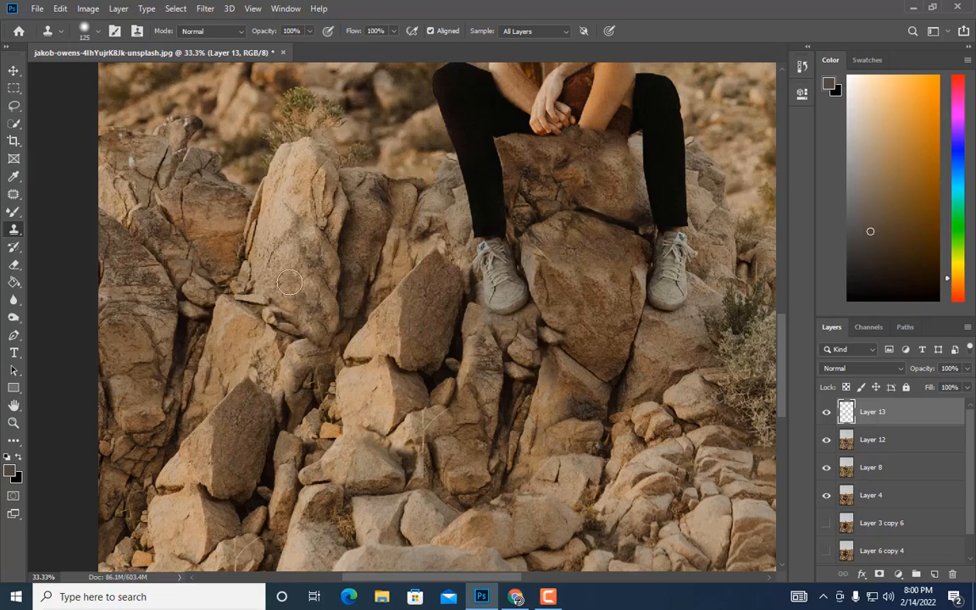
Step: Merge Layer 13 with Layer 12 and copy the lower rock between the shoes to a new smart object layer
left_click(881, 439, "shift")
right_click(868, 439)
left_click(754, 410)
left_click(13, 88)
left_click_drag(514, 216, 649, 410)
key("ctrl+j")
right_click(921, 411)
left_click(822, 198)
Step: Transform the rock copy to height -84.29% and angle -173.44°, placing it over the upper rock between the legs
key("ctrl+t")
left_click_drag(581, 216, 561, 202)
key("Return")
key("ctrl+t")
left_click_drag(650, 252, 639, 262)
left_click_drag(563, 209, 571, 198)
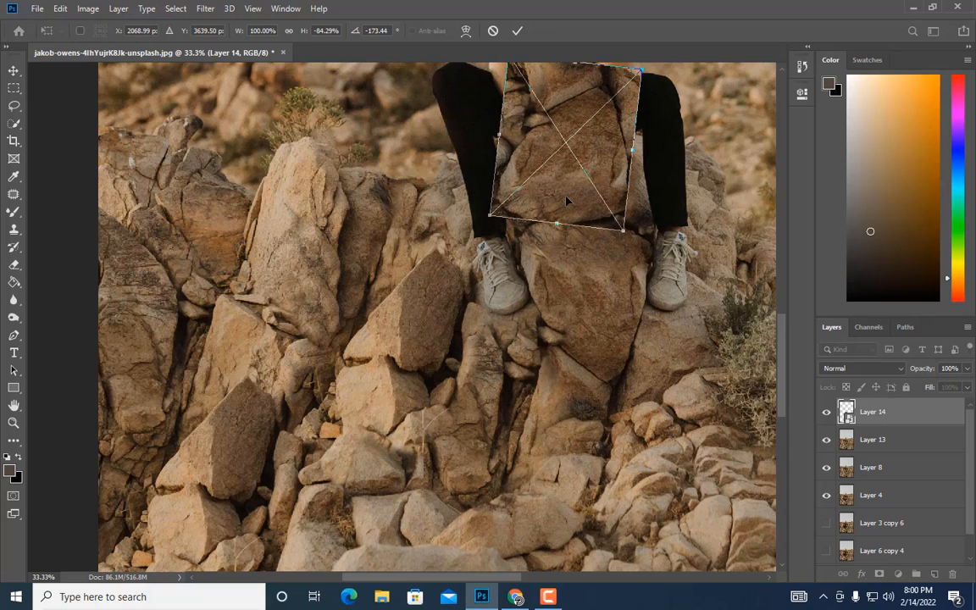
key("Return")
Step: Rasterize the rock copy, soft-erase its excess over the arms, hands and trousers, and compare with and without the layer
scroll(570, 198, "up", 2)
right_click(884, 417)
left_click(763, 246)
left_click(13, 264)
mouse_move(635, 179)
left_mouse_down()
mouse_move(666, 321)
mouse_move(595, 329)
left_mouse_up()
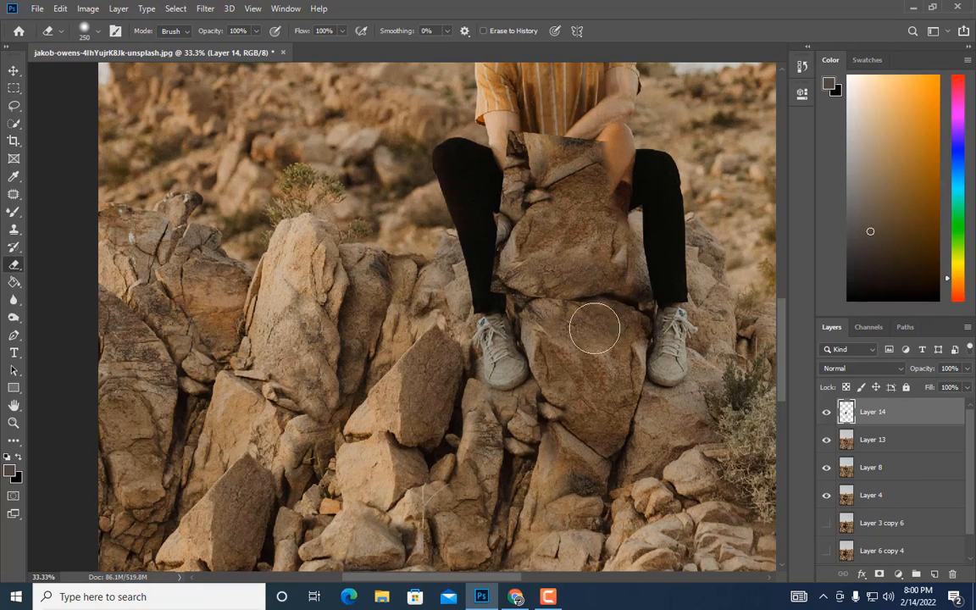
key("bracketright")
key("bracketright")
mouse_move(511, 158)
left_mouse_down()
mouse_move(591, 165)
mouse_move(605, 194)
mouse_move(500, 194)
left_mouse_up()
left_click(826, 412)
left_click(826, 411)
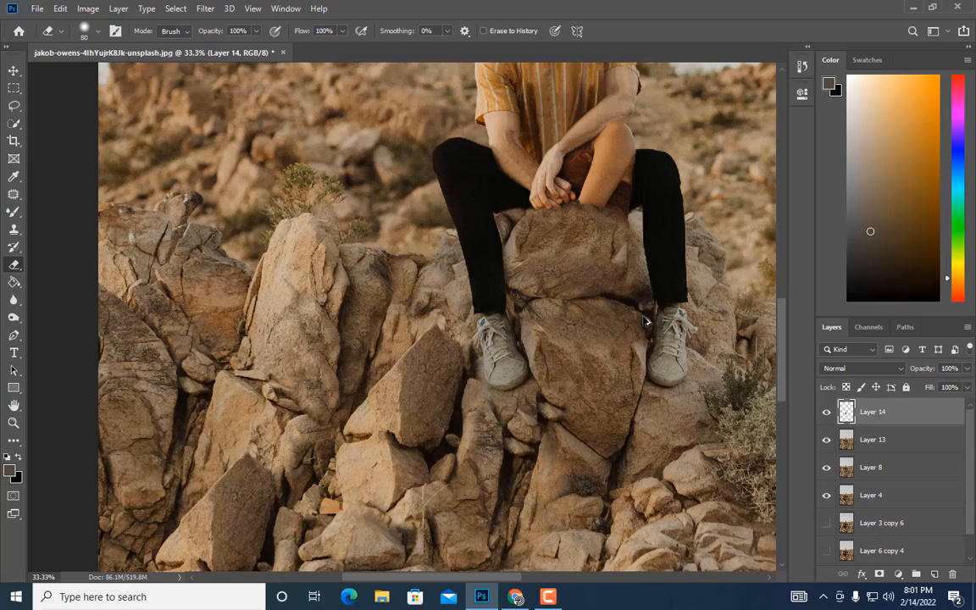
Step: Merge Layer 14 with Layer 13 and duplicate the merged layer
scroll(531, 261, "up", 1)
right_click(877, 447)
left_click(847, 408)
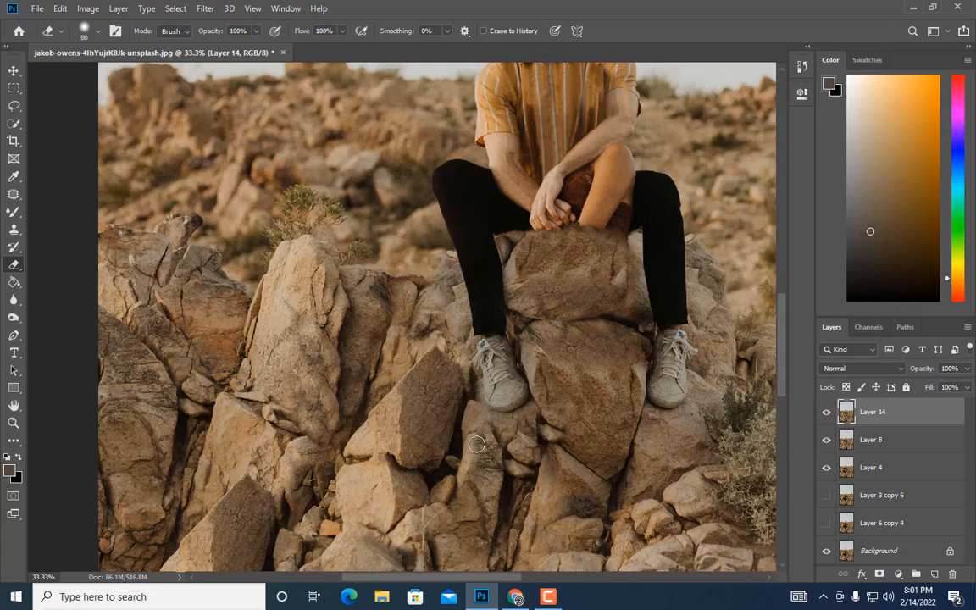
left_click_drag(460, 579, 488, 578)
key("ctrl+plus")
scroll(440, 440, "up", 6)
key("ctrl+j")
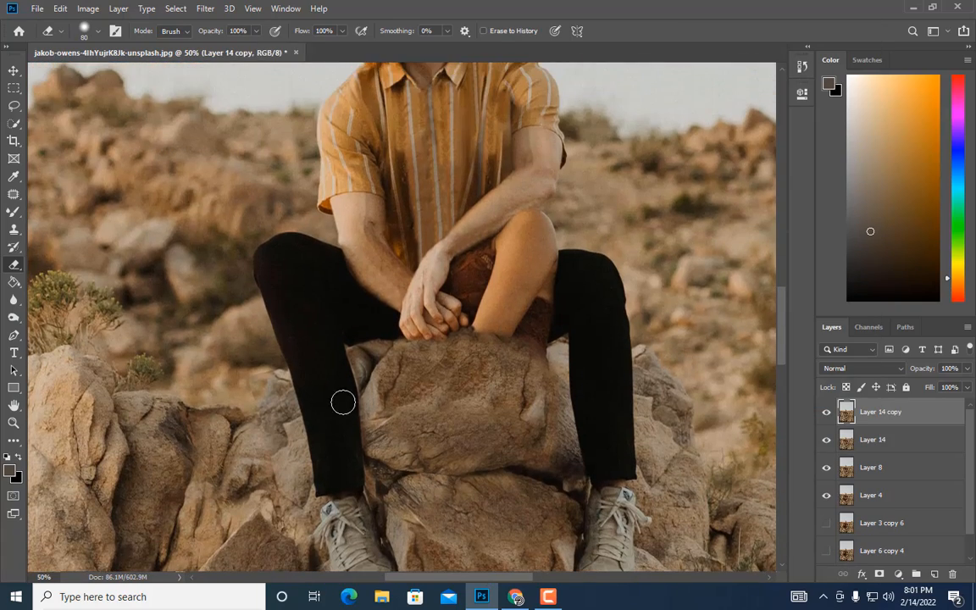
Step: Copy the man's bent left-hand knee to a smart object layer, mirror it and place it over the right-hand knee
left_click(14, 88)
left_click_drag(239, 203, 390, 351)
key("ctrl+j")
right_click(880, 412)
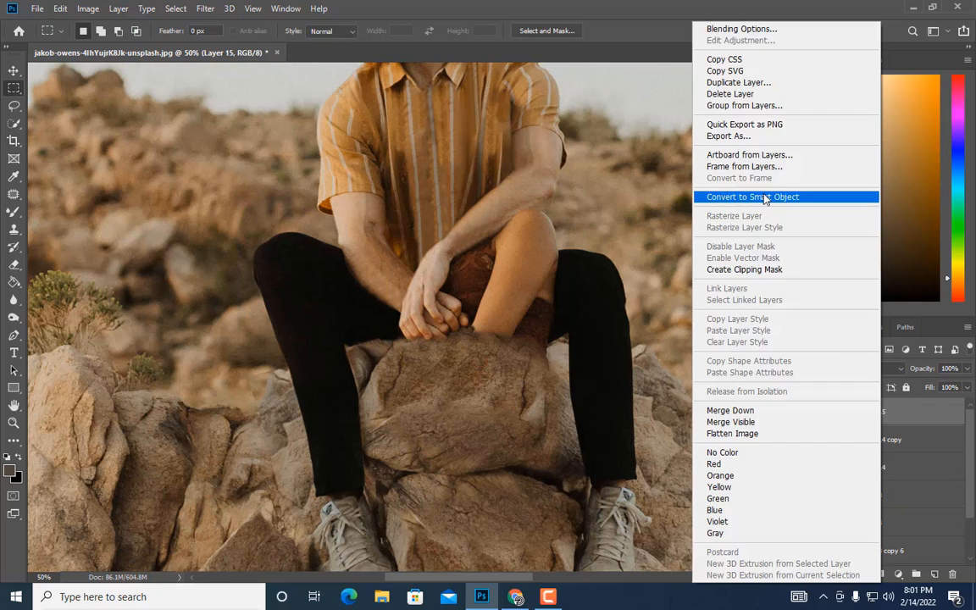
left_click(766, 197)
key("ctrl+t")
mouse_move(240, 281)
left_mouse_down()
mouse_move(413, 285)
mouse_move(586, 308)
mouse_move(593, 378)
mouse_move(595, 307)
left_mouse_up()
key("Return")
Step: Rasterize the mirrored knee patch, erase the part covering the hands and forearm, and compare with and without it
right_click(890, 412)
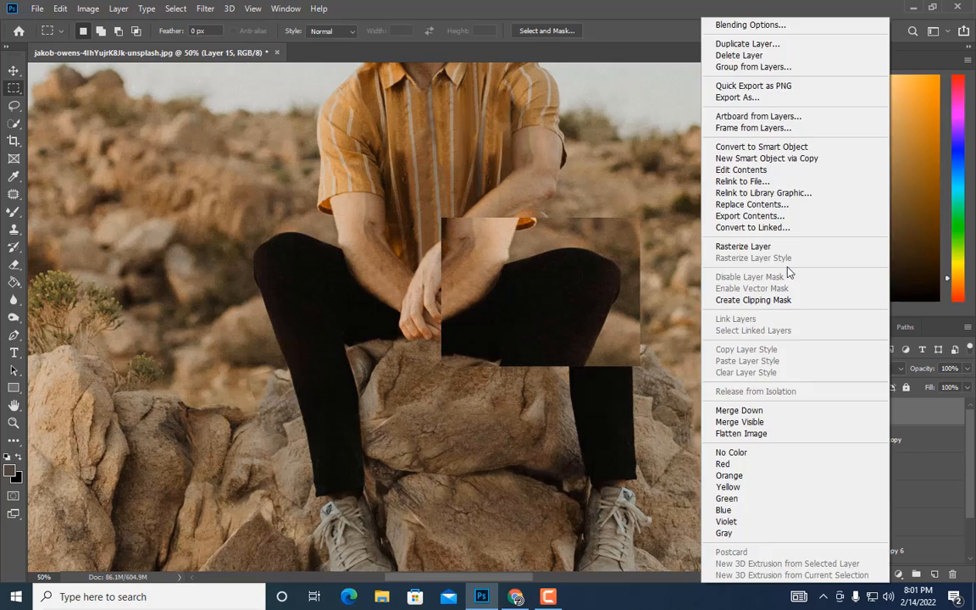
left_click(762, 246)
key("e")
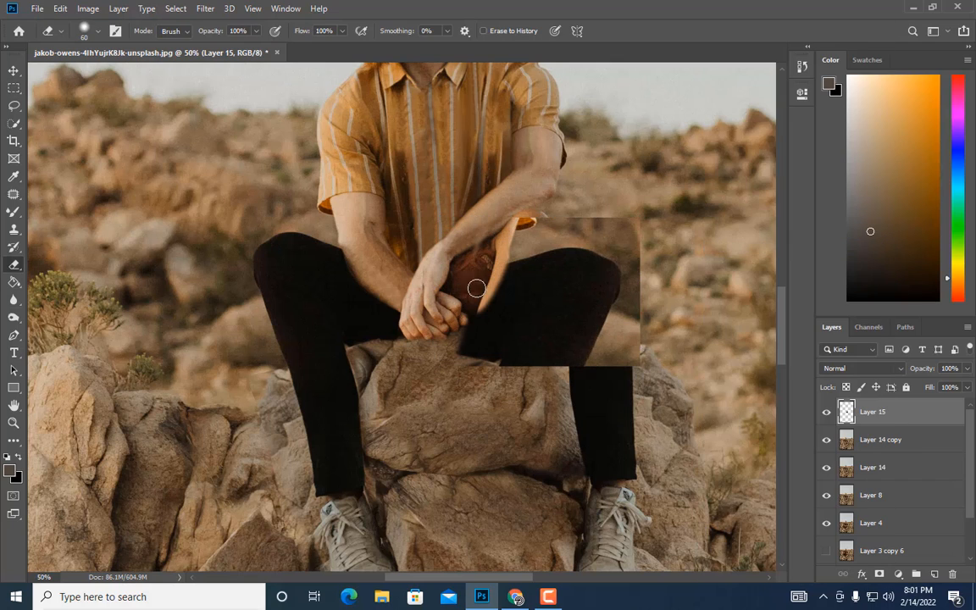
left_click(827, 412)
left_click(827, 413)
Step: Erase the mirrored patch's background around the knee with a larger eraser and its hard edge under the thigh at 100 px
key("bracketright")
key("bracketright")
key("bracketright")
key("bracketright")
mouse_move(551, 216)
left_mouse_down()
mouse_move(594, 211)
mouse_move(626, 338)
mouse_move(598, 346)
left_mouse_up()
left_click(826, 412)
key("bracketleft")
key("bracketleft")
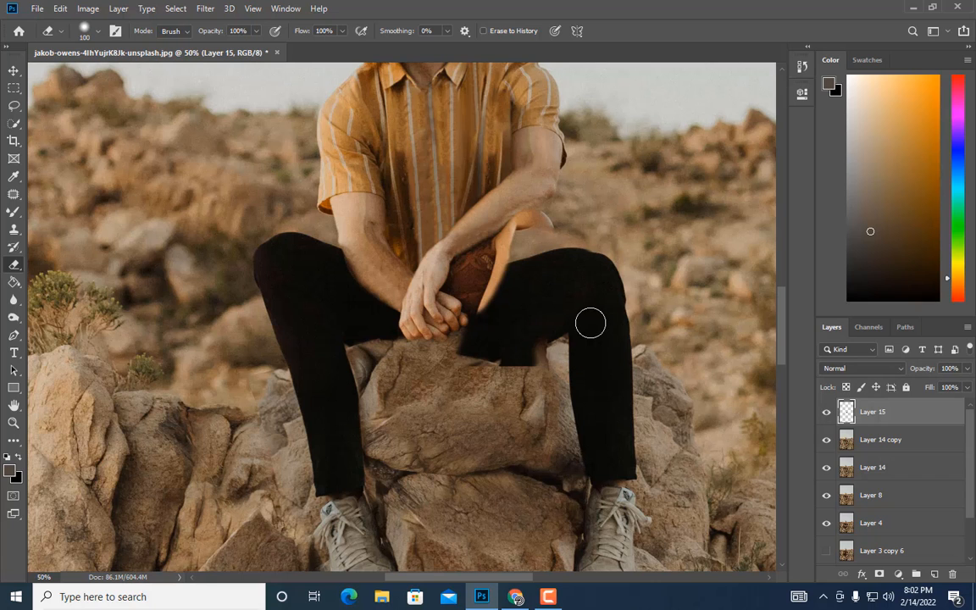
left_click_drag(521, 363, 428, 325)
Step: Merge the mirrored knee patch with Layer 14 copy
left_click(881, 439, "shift")
right_click(871, 439)
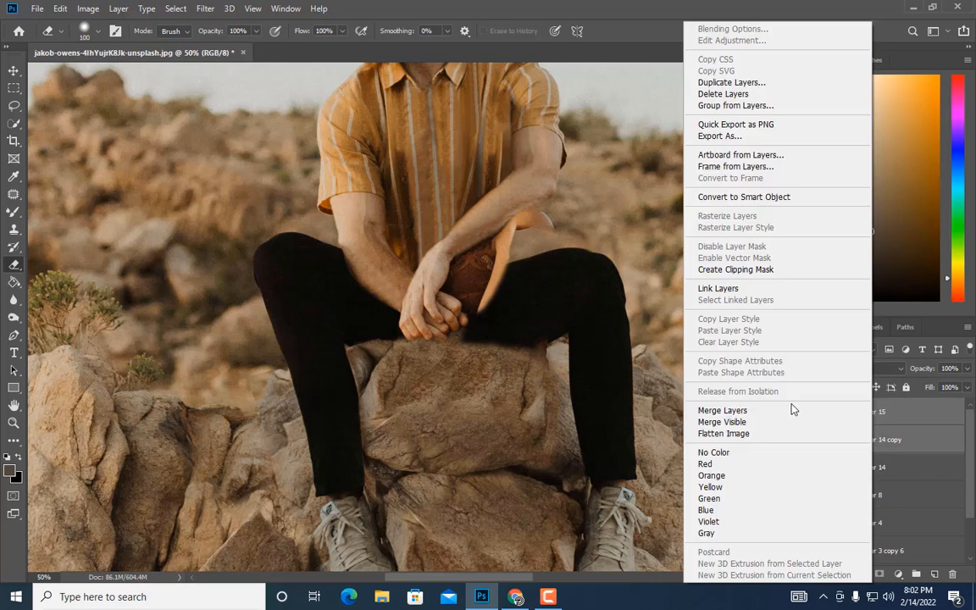
left_click(779, 410)
Step: On a new layer, clone black trouser fabric below the left-hand thigh toward the hands, reducing the brush from 80 to 15 px
left_click(933, 574)
scroll(611, 474, "up", 1)
key("ctrl+plus")
key("s")
scroll(345, 347, "down", 1)
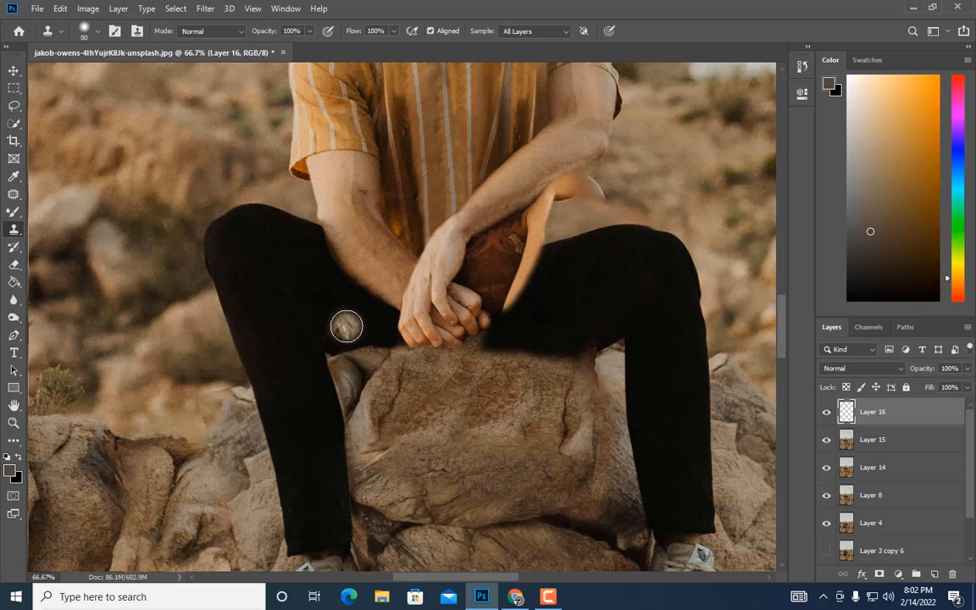
mouse_move(339, 343)
left_mouse_down()
mouse_move(369, 370)
mouse_move(406, 366)
left_mouse_up()
key("bracketleft")
key("bracketleft")
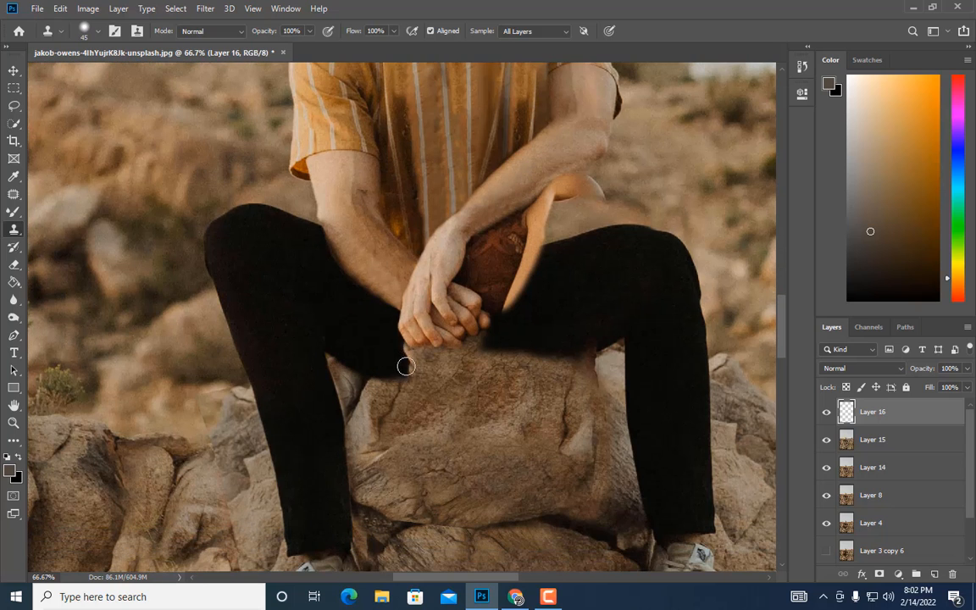
key("ctrl+plus")
key("bracketleft")
key("bracketleft")
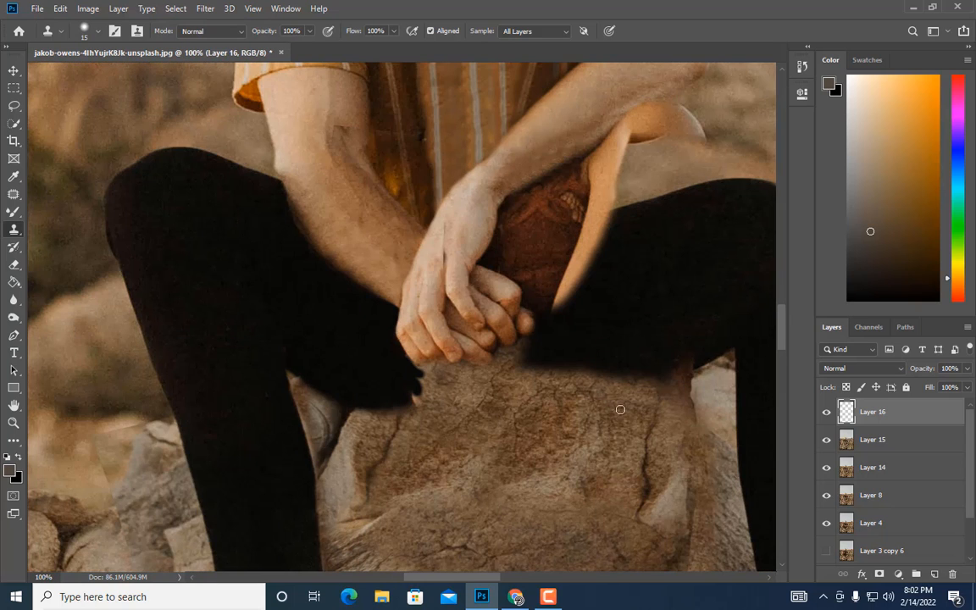
Step: Lasso the clasped hands on the Background layer, copy them to a new layer and move it to the top of the stack
key("ctrl+minus")
scroll(878, 524, "down", 2)
left_click(855, 543)
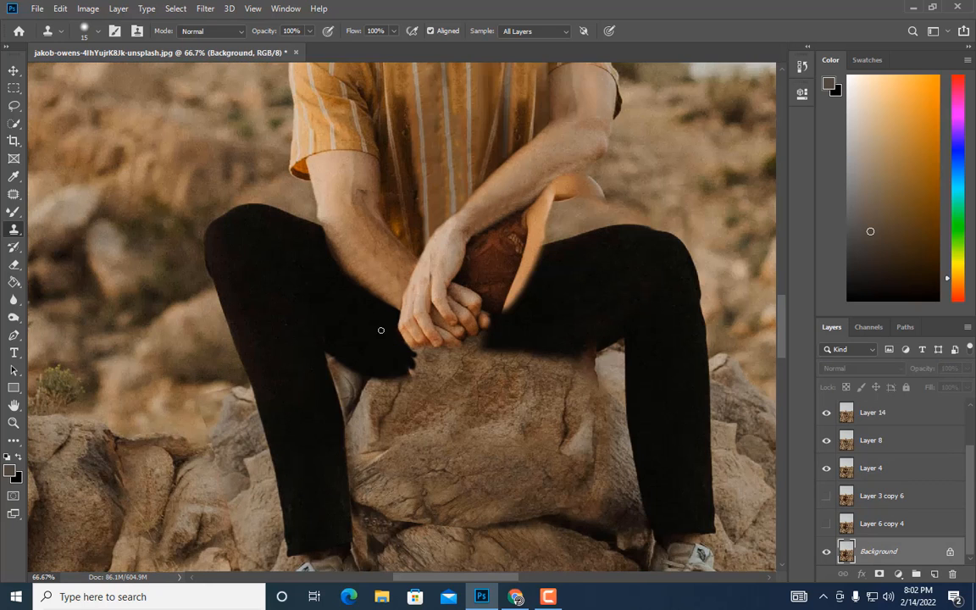
key("l")
left_click_drag(357, 303, 378, 352)
key("ctrl+j")
left_click_drag(878, 549, 866, 413)
Step: Copy only a tighter lasso outline of the hands to its own layer, delete the larger patch and add an empty layer above
key("ctrl+plus")
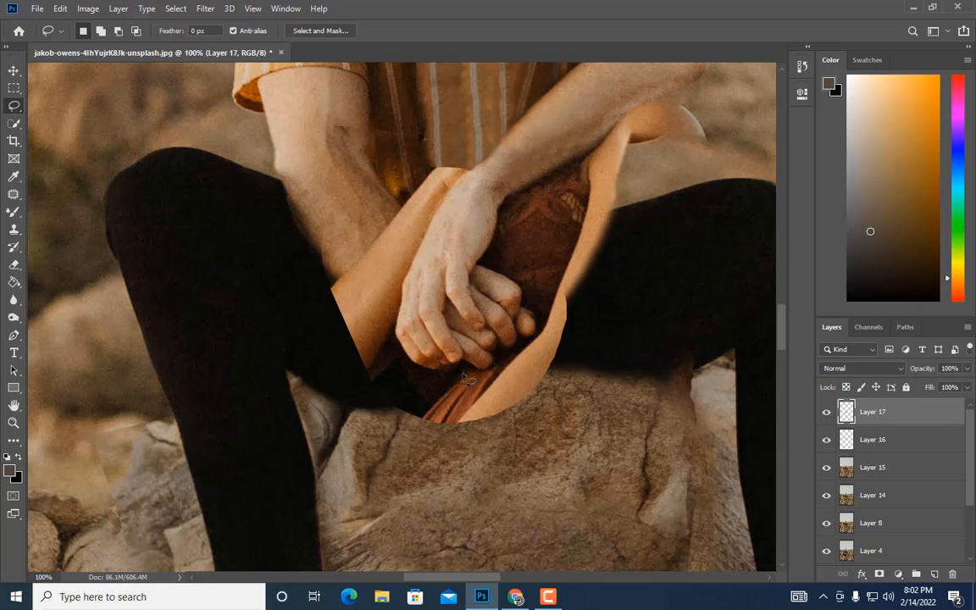
left_click_drag(404, 362, 497, 196)
key("ctrl+j")
left_click(872, 443)
key("Delete")
left_click(886, 417)
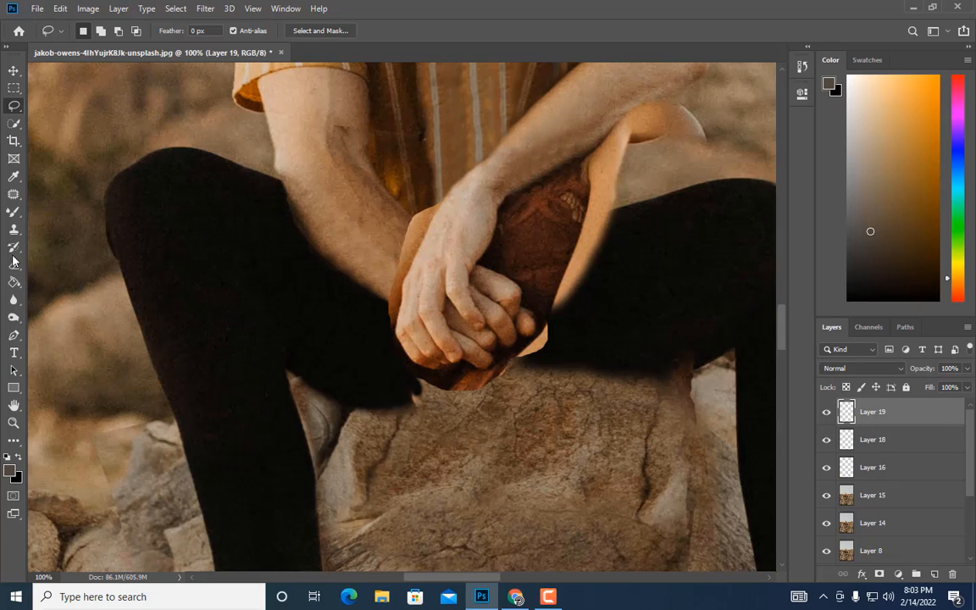
Step: Clone black trouser fabric beneath the hands with a 50 px brush to join both thighs
left_click(14, 229)
left_click_drag(415, 396, 372, 366)
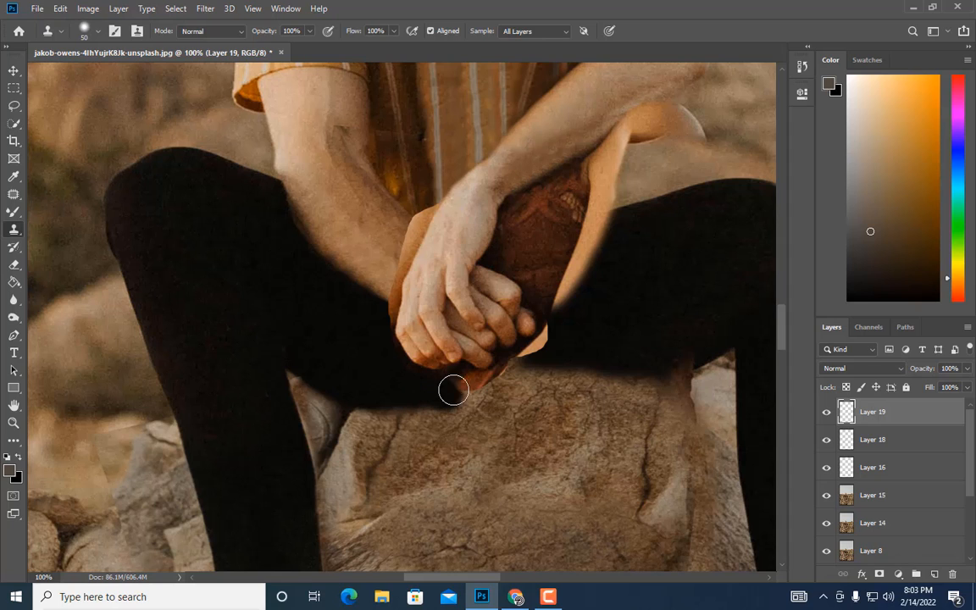
mouse_move(460, 384)
left_mouse_down()
mouse_move(592, 344)
mouse_move(562, 336)
mouse_move(518, 362)
mouse_move(613, 361)
mouse_move(567, 388)
mouse_move(505, 383)
mouse_move(532, 375)
left_mouse_up()
scroll(634, 251, "up", 1)
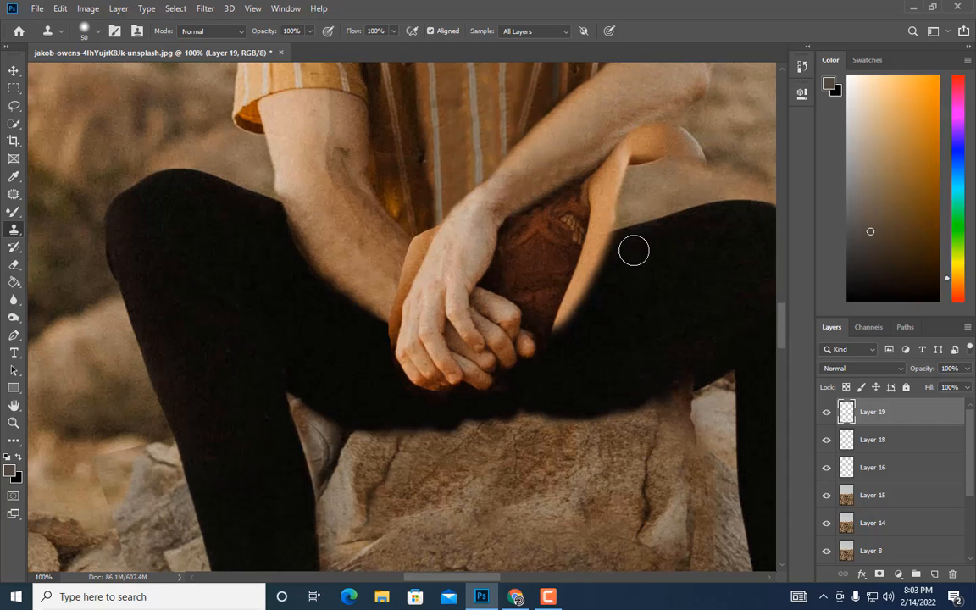
Step: Clone trouser fabric over the woman's lower arm and brown clothing above the right-hand thigh, and smooth the thighs' underside
mouse_move(608, 241)
left_mouse_down()
mouse_move(557, 249)
mouse_move(621, 254)
mouse_move(562, 322)
mouse_move(598, 317)
mouse_move(547, 317)
mouse_move(548, 350)
mouse_move(522, 331)
mouse_move(556, 309)
mouse_move(531, 343)
mouse_move(556, 388)
left_mouse_up()
scroll(490, 190, "up", 2)
scroll(579, 329, "down", 1)
scroll(579, 329, "down", 3)
mouse_move(379, 386)
left_mouse_down()
mouse_move(453, 397)
mouse_move(351, 369)
mouse_move(453, 405)
left_mouse_up()
mouse_move(585, 375)
left_mouse_down()
mouse_move(648, 356)
mouse_move(611, 332)
mouse_move(552, 396)
mouse_move(497, 392)
mouse_move(542, 390)
left_mouse_up()
scroll(681, 336, "down", 4)
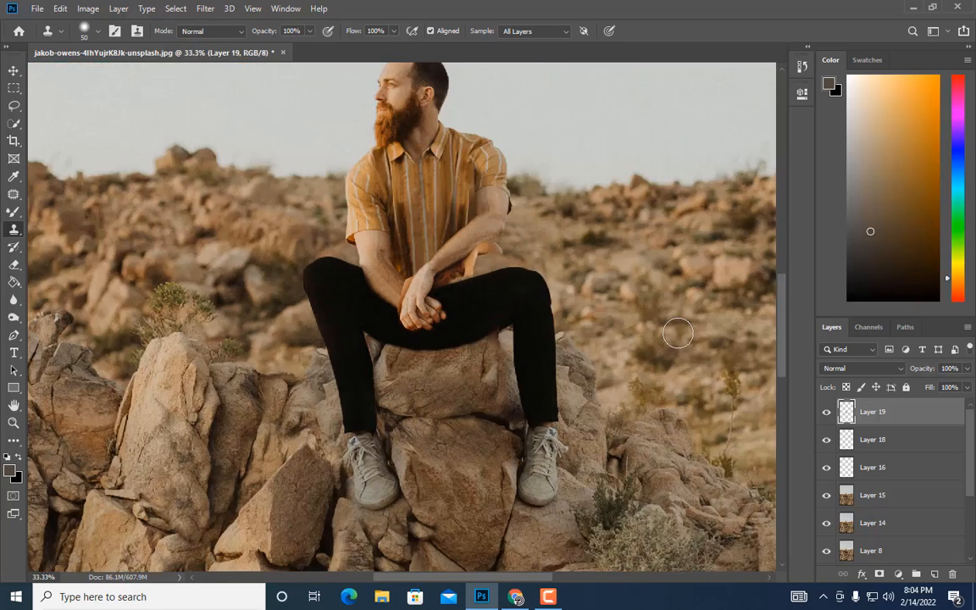
scroll(380, 355, "up", 3)
scroll(502, 425, "up", 3)
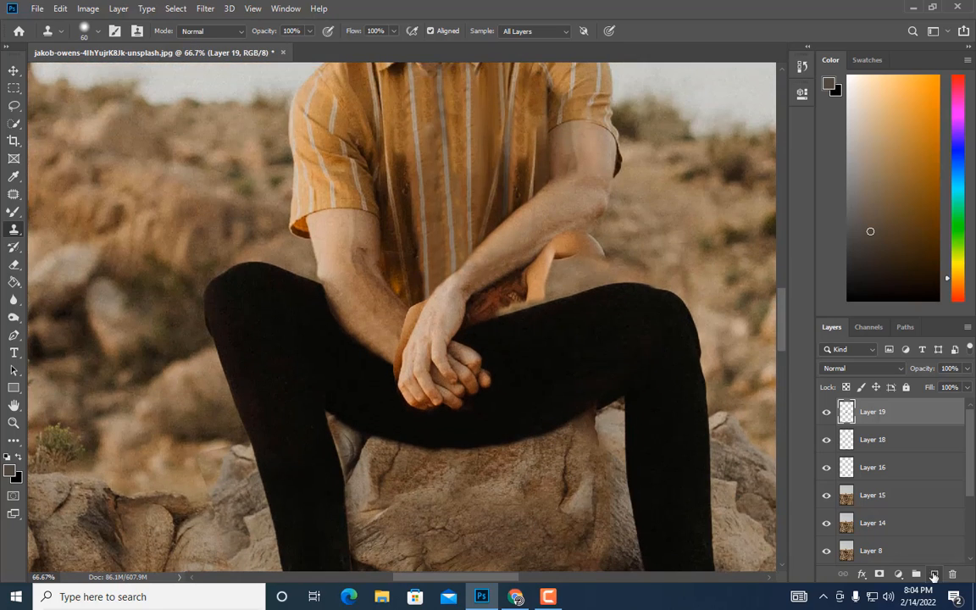
Step: Add a new layer and clone striped shirt fabric with a 25 px brush into the gap between the forearm and thigh
left_click(935, 575)
scroll(606, 273, "up", 1)
key("[")
key("[")
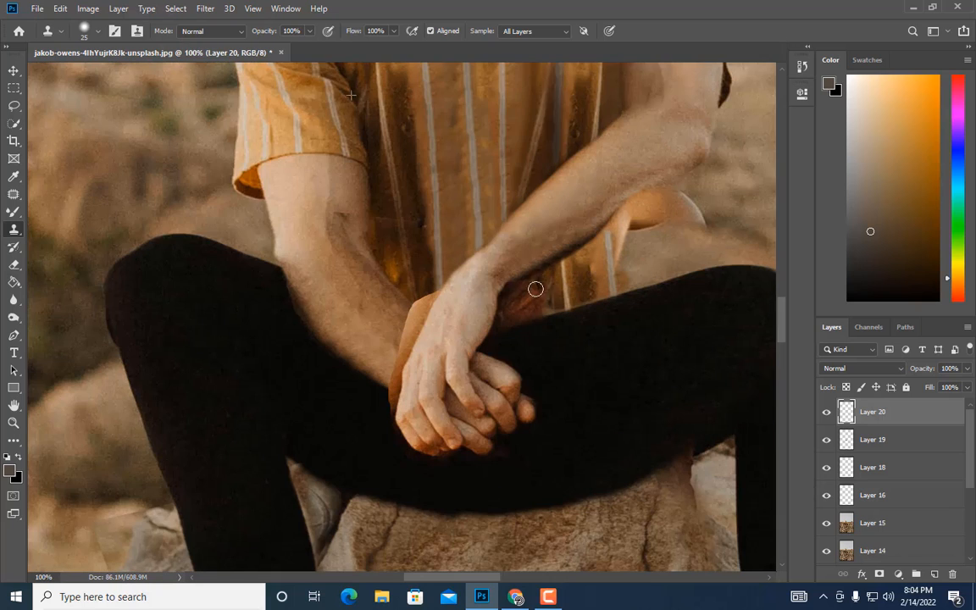
Step: Clone shirt stripes over the remaining brown fabric beside the man's wrist, reducing the brush to 20 px
key("ctrl+plus")
key("[")
key("[")
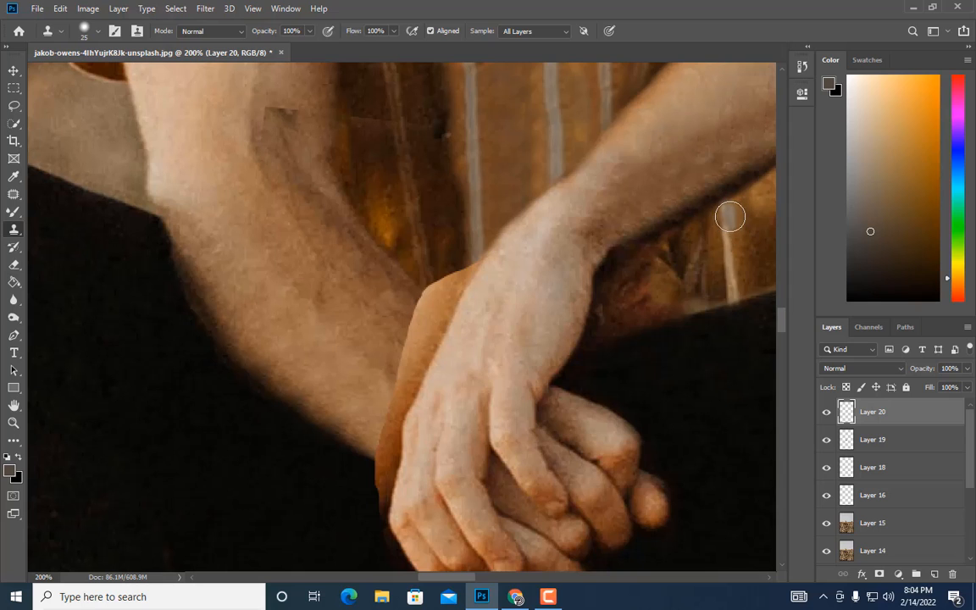
mouse_move(728, 285)
left_mouse_down()
mouse_move(683, 296)
mouse_move(703, 233)
mouse_move(654, 246)
mouse_move(704, 228)
mouse_move(660, 244)
mouse_move(627, 313)
left_mouse_up()
key("[")
key("[")
key("[")
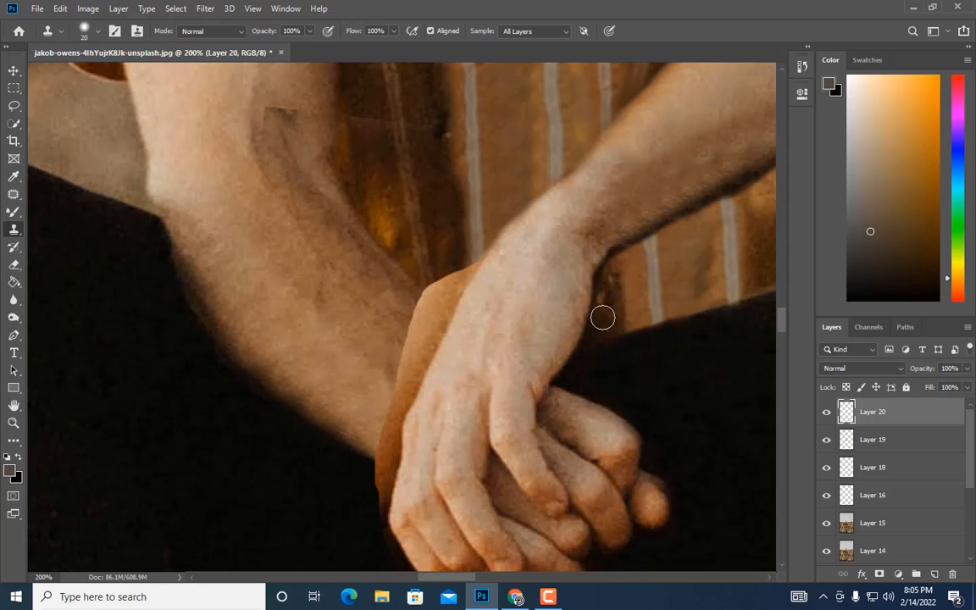
Step: Clone shirt fabric with a 40 px brush over the woman's leftover arm below the man's right-hand elbow
key("ctrl+minus")
key("]")
key("]")
scroll(593, 297, "up", 2)
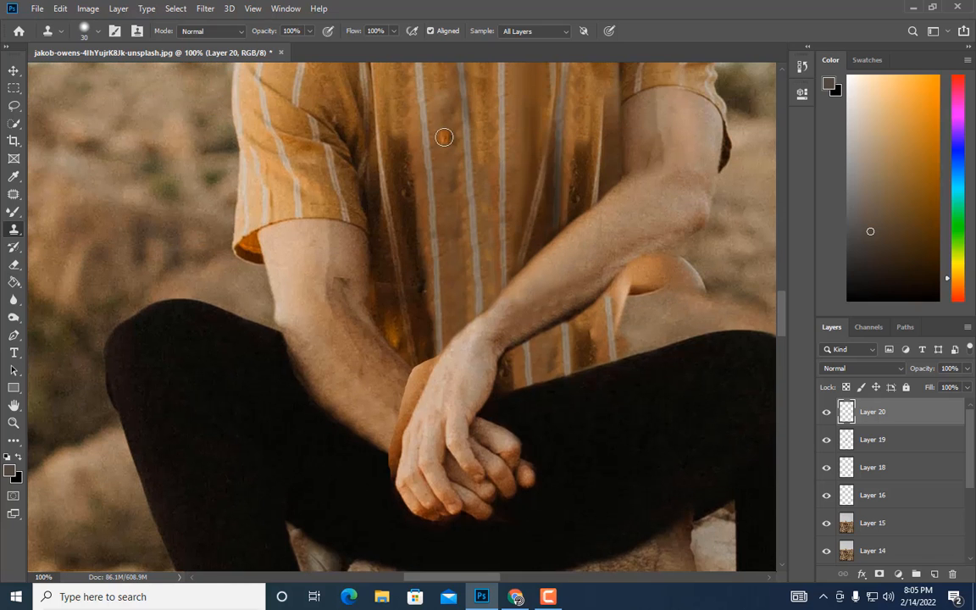
scroll(444, 137, "up", 1)
key("]")
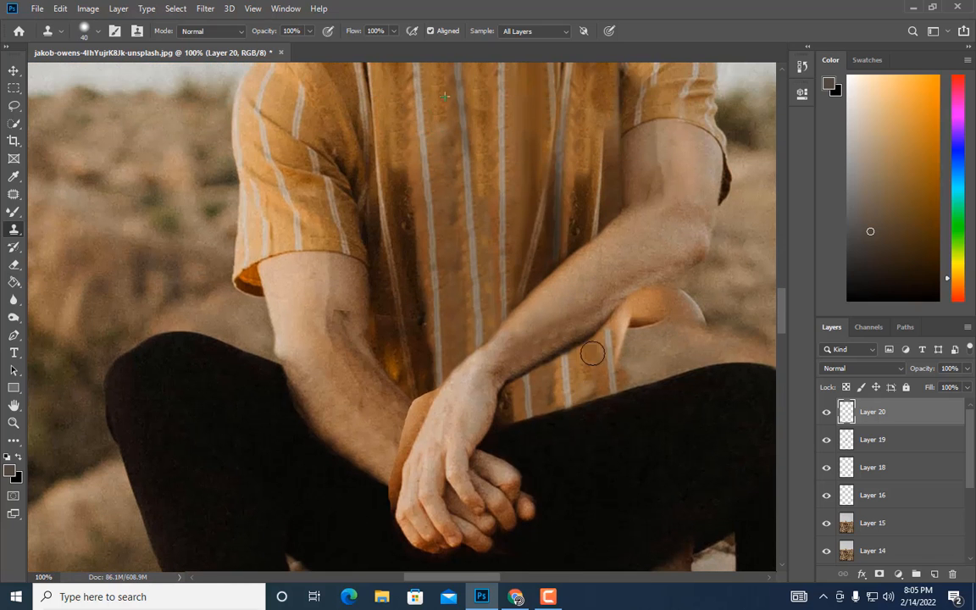
left_click_drag(619, 336, 617, 334)
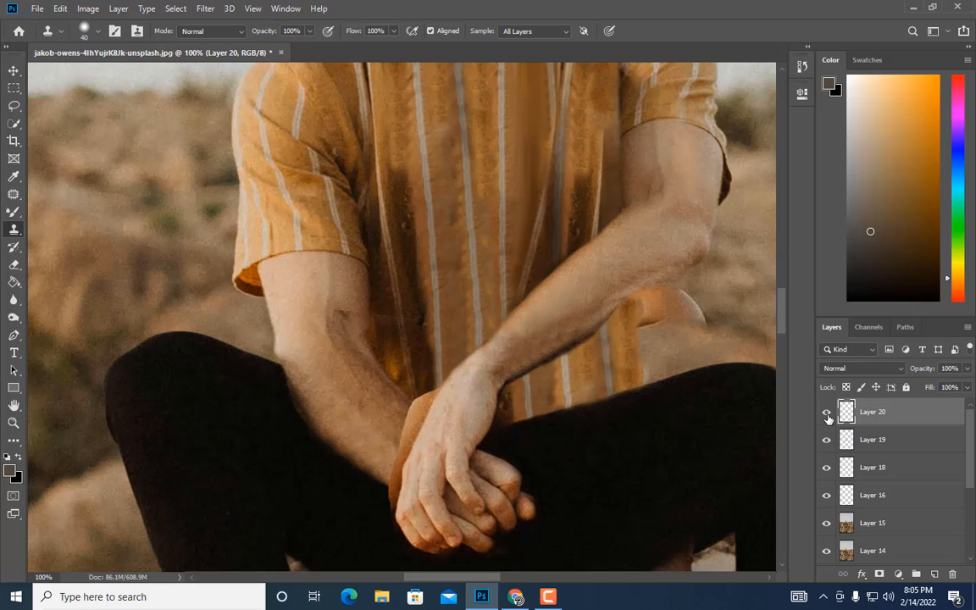
left_click(88, 9)
mouse_move(103, 44)
left_click(265, 44)
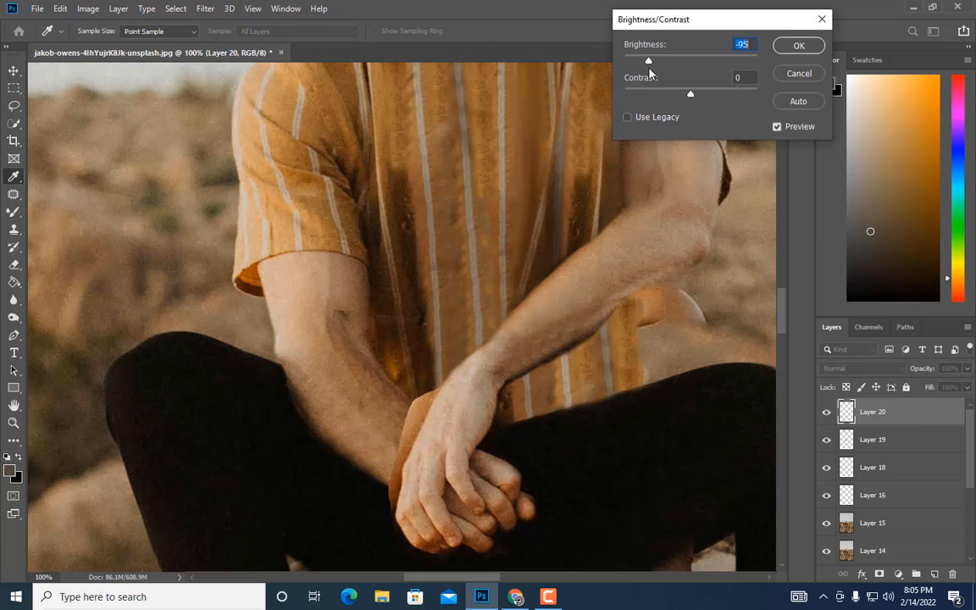
left_click(799, 74)
Step: Darken the cloned patch on Layer 20 slightly with Curves and set up a 45 px eraser for its edges
left_click(88, 9)
left_click(298, 73)
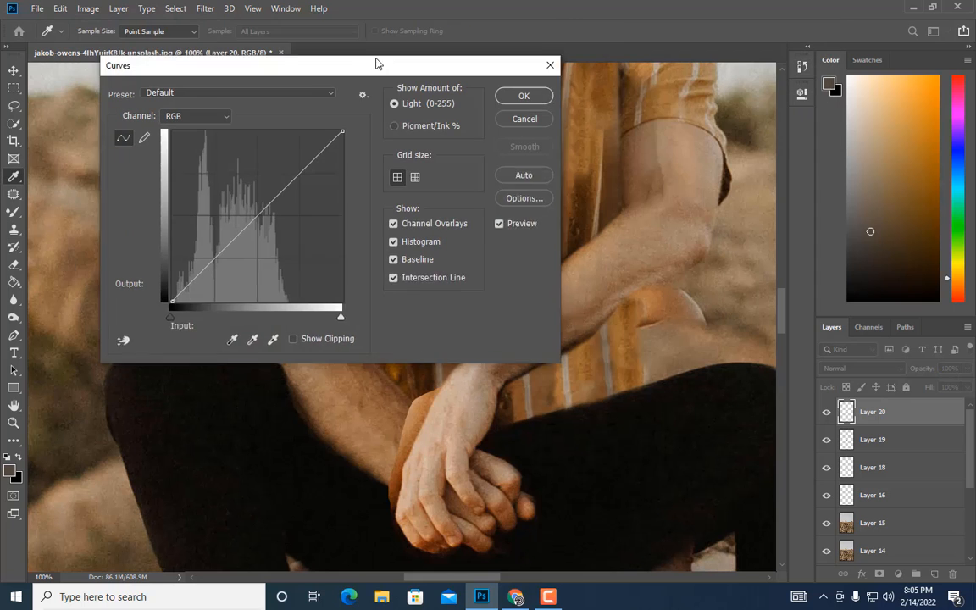
left_click_drag(377, 64, 318, 26)
left_click_drag(194, 181, 193, 196)
left_click(464, 58)
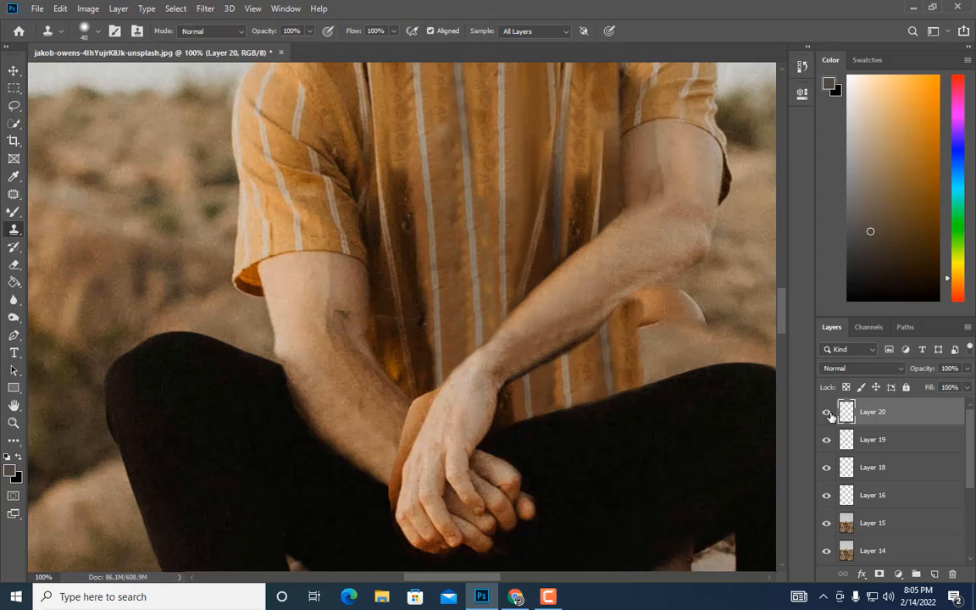
left_click(14, 265)
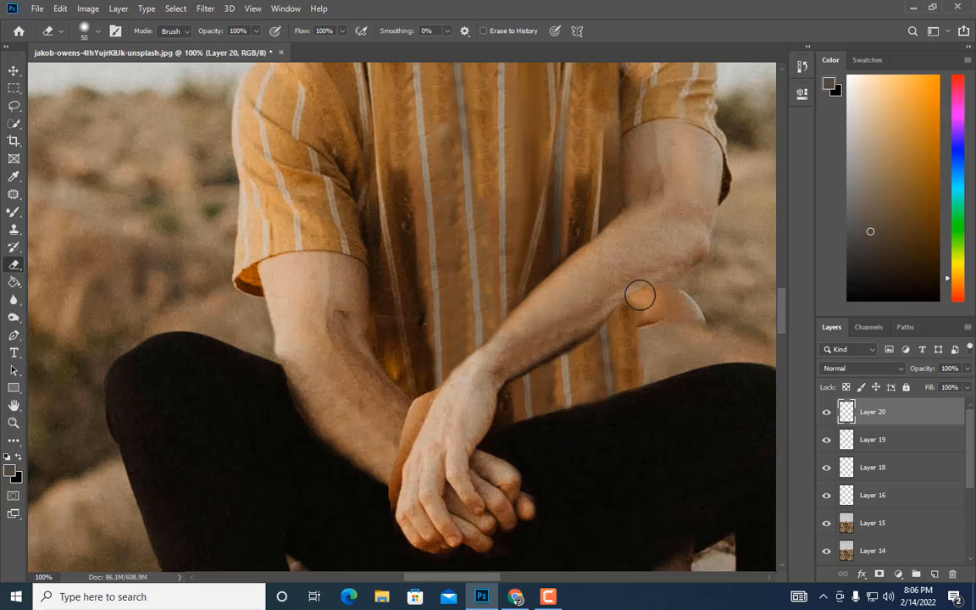
key("bracketleft")
key("ctrl+minus")
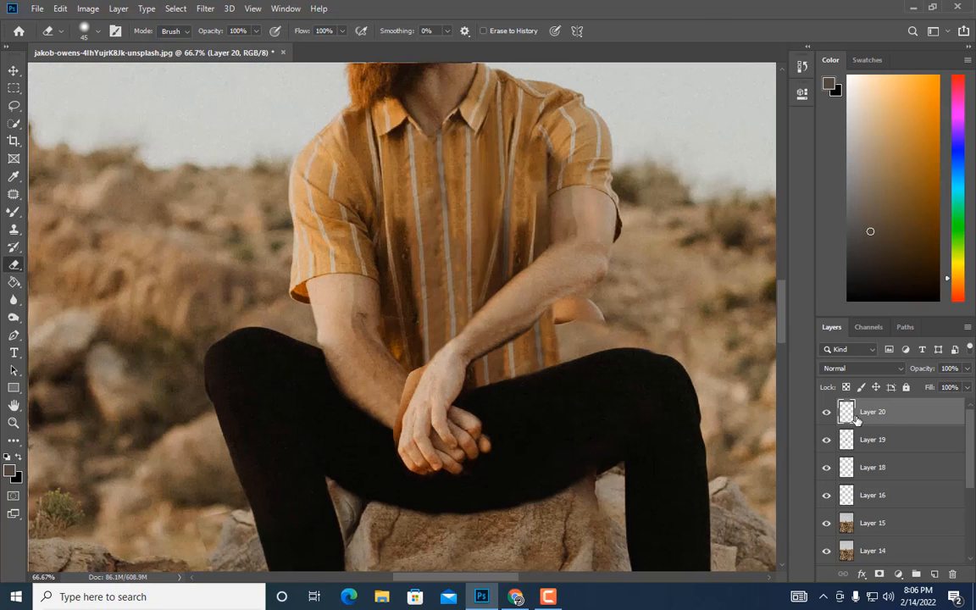
Step: Duplicate Layer 20 and darken the copy with a Curves point at input 126, output 93
key("ctrl+j")
left_click(87, 9)
mouse_move(102, 44)
left_click(242, 71)
left_click_drag(197, 179, 197, 201)
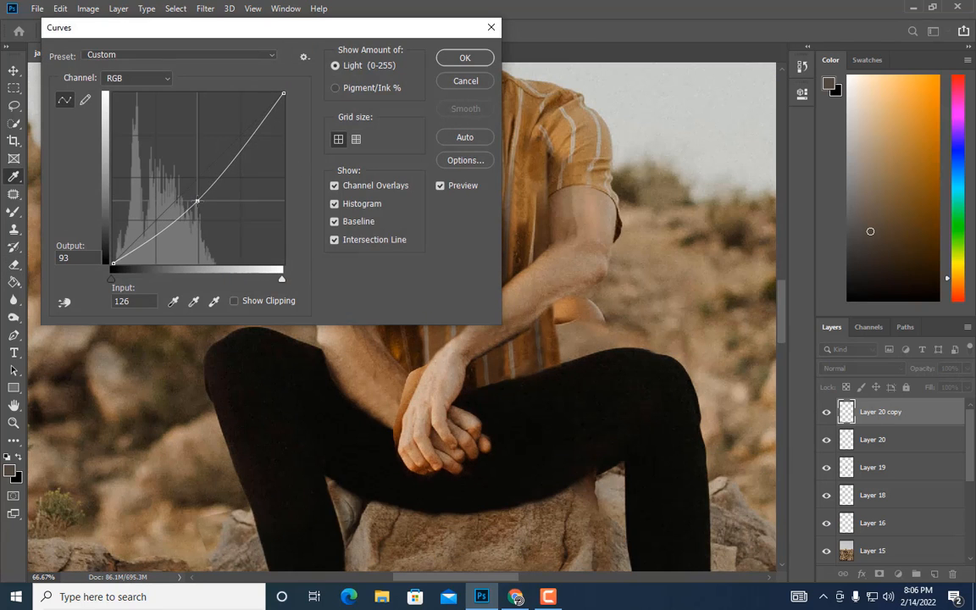
key("Return")
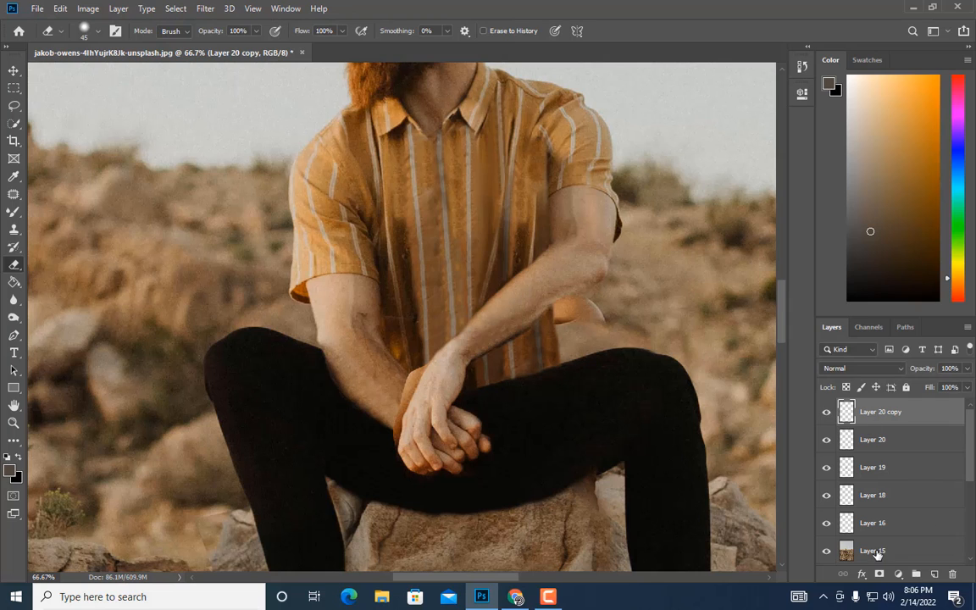
Step: Merge the layers from Layer 20 copy down to Layer 15 and duplicate the merged layer
left_click(877, 553, "shift")
right_click(869, 528)
left_click(722, 410)
key("ctrl+j")
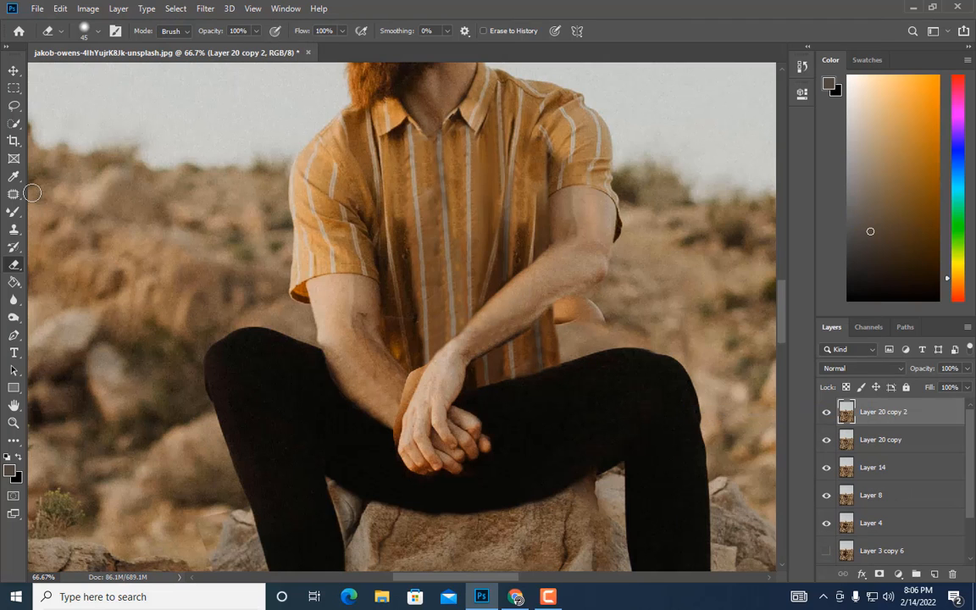
Step: Clone rocky background over the woman's leftover skin below the man's right-hand elbow with a 50 px brush
key("s")
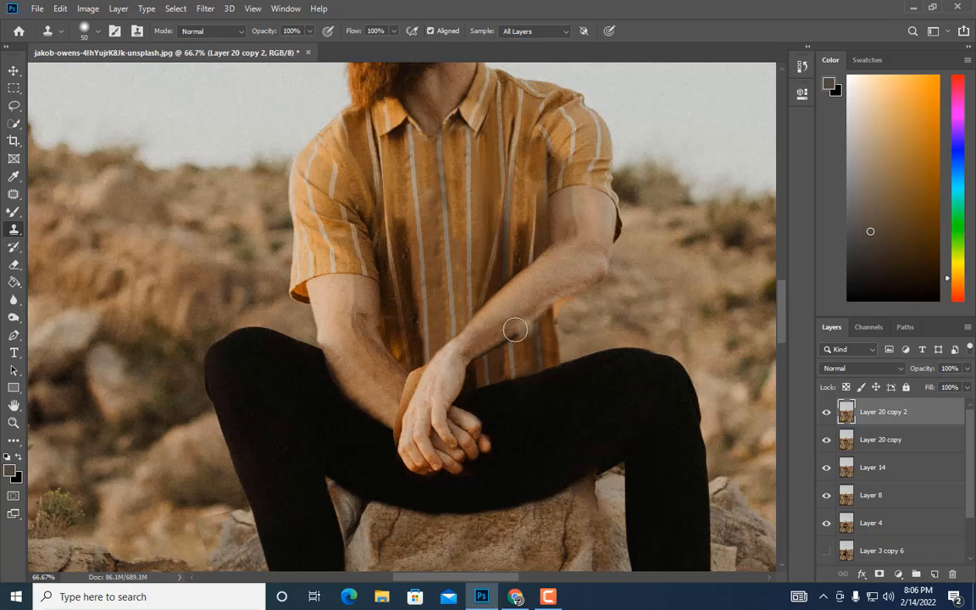
key("bracketright")
key("bracketright")
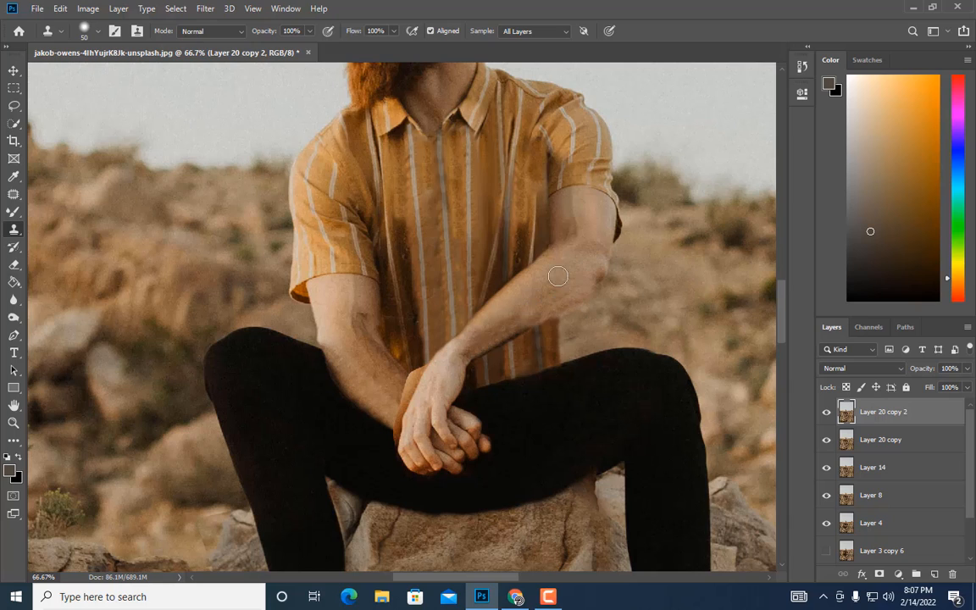
Step: Add a new layer, then copy a rectangular area around the left-hand forearm from Layer 20 copy 2 to a layer on top
left_click(935, 574)
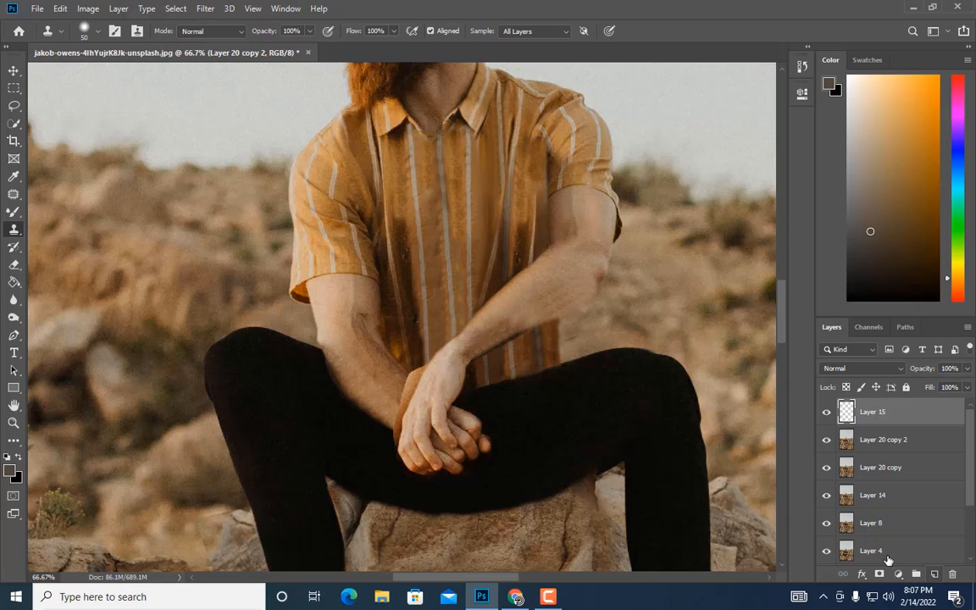
key("l")
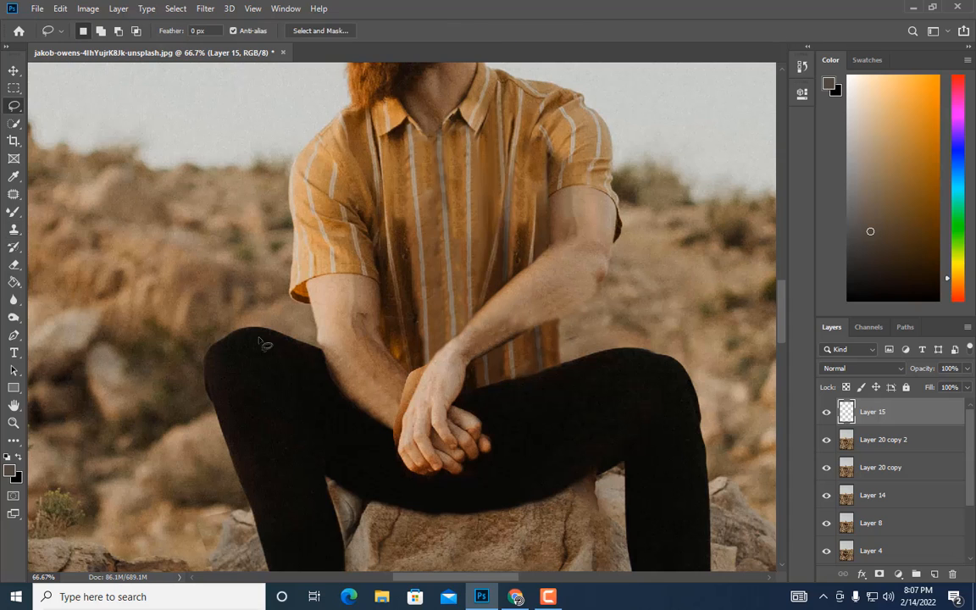
left_click(14, 89)
left_click_drag(294, 325, 405, 437)
key("ctrl+j")
key("Return")
left_click(906, 441)
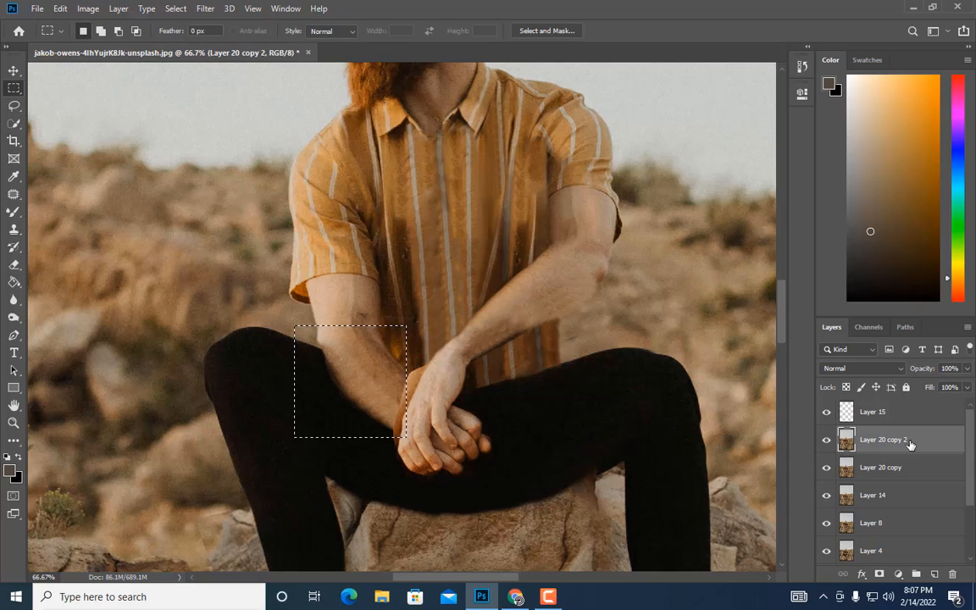
key("ctrl+j")
left_click_drag(903, 439, 891, 411)
Step: Mirror and rotate the copied forearm patch onto the right-hand elbow, and erase its edges over the shirt and upper arm
key("ctrl+t")
left_click_drag(294, 379, 598, 300)
left_click_drag(654, 361, 644, 371)
left_click_drag(594, 334, 576, 313)
key("Return")
right_click(888, 412)
left_click(579, 169)
left_click(14, 264)
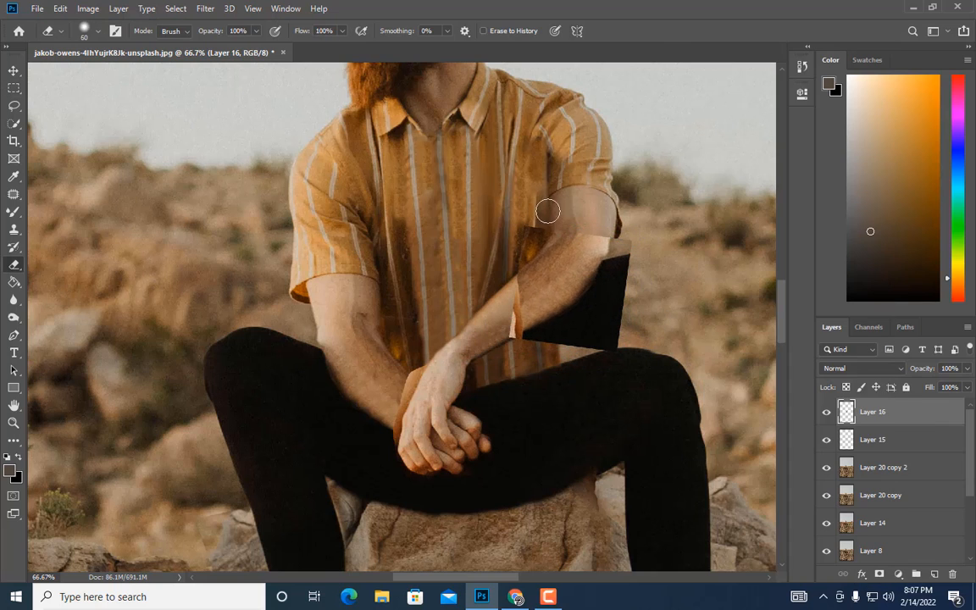
left_click_drag(540, 248, 545, 210)
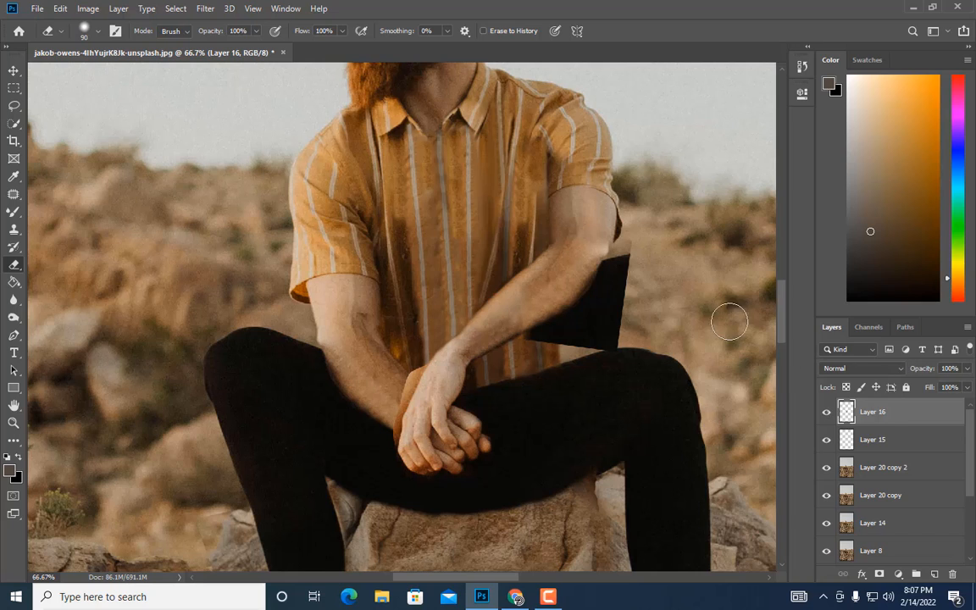
Step: Convert Layer 16 to a smart object, warp the forearm patch around the elbow, and rasterize it
right_click(881, 412)
left_click(767, 197)
key("ctrl+t")
left_click(465, 30)
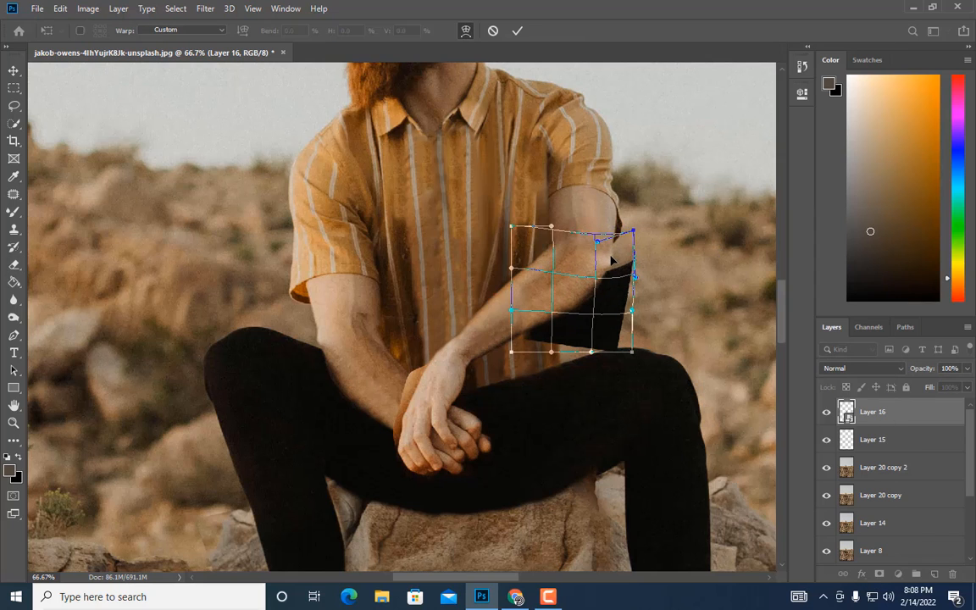
key("Return")
right_click(881, 412)
left_click(720, 245)
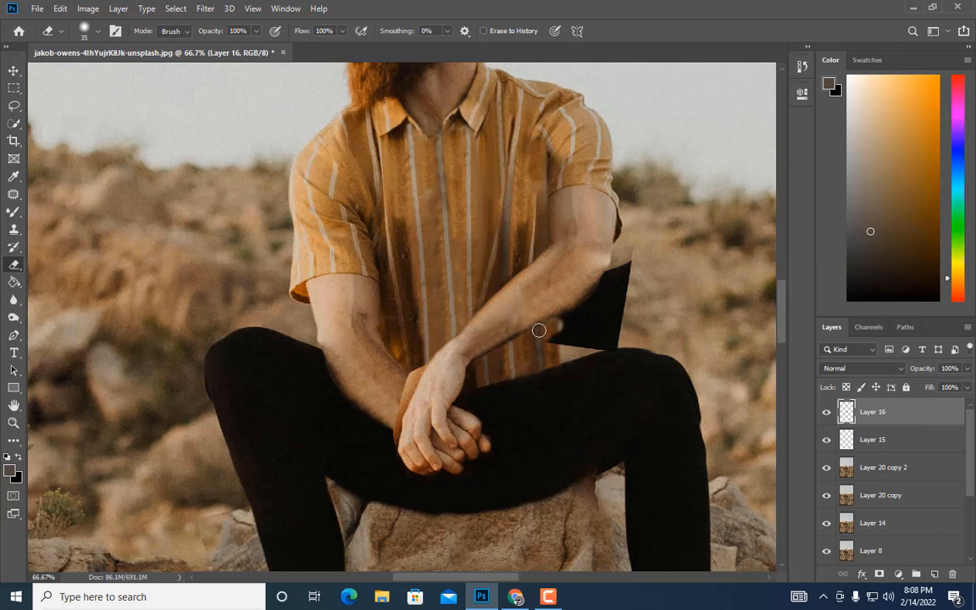
Step: Erase the black trouser area of the forearm patch along the arm's underside with a small brush up to 45 px
key("ctrl+z")
key("bracketleft")
key("bracketleft")
key("bracketleft")
key("bracketright")
mouse_move(632, 251)
left_mouse_down()
mouse_move(623, 307)
mouse_move(543, 345)
left_mouse_up()
key("bracketright")
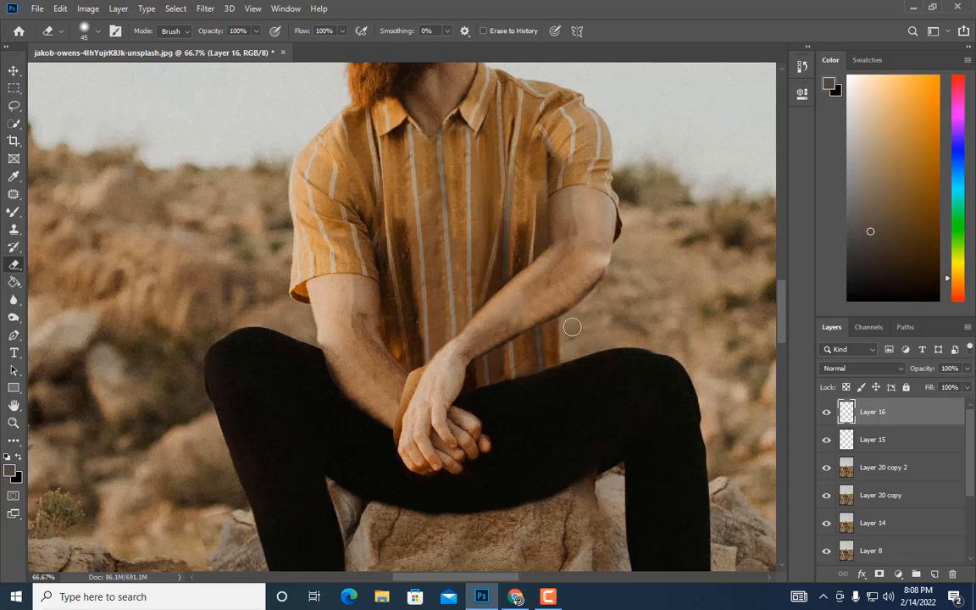
Step: Compare the arm with Layer 16 off and on, and blend the patch near the upper arm with a 150 px eraser
left_click(826, 412)
left_click(826, 412)
key("bracketright")
key("bracketright")
key("bracketright")
key("bracketright")
key("bracketright")
key("bracketright")
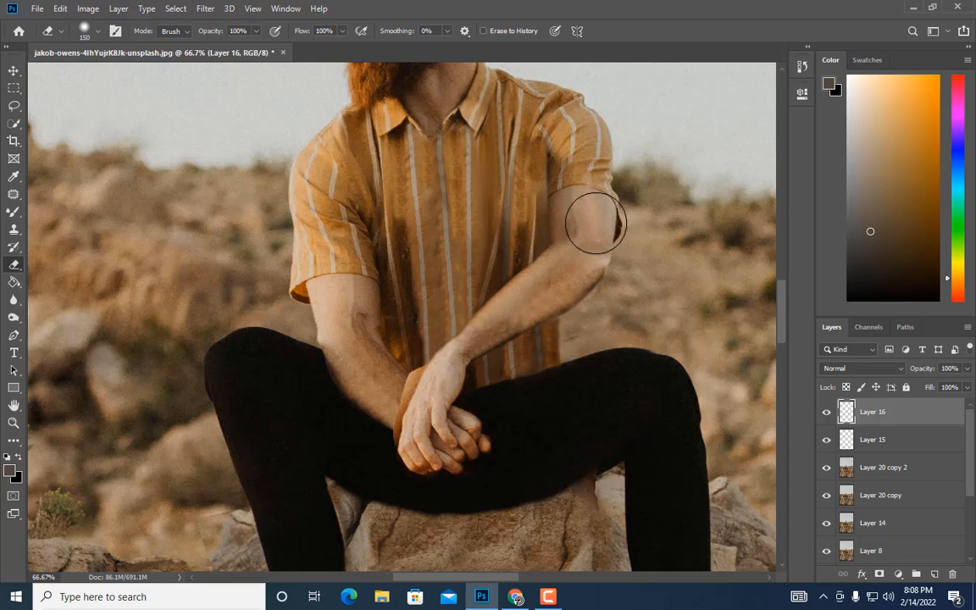
Step: Merge Layer 16, Layer 15 and Layer 20 copy 2 into one layer
key("ctrl+minus")
key("ctrl+minus")
left_click(883, 466, "shift")
right_click(884, 466)
left_click(786, 410)
key("ctrl+minus")
key("ctrl+minus")
Step: Save the document as a PSD copy with "-1" appended to the file name
left_click(36, 8)
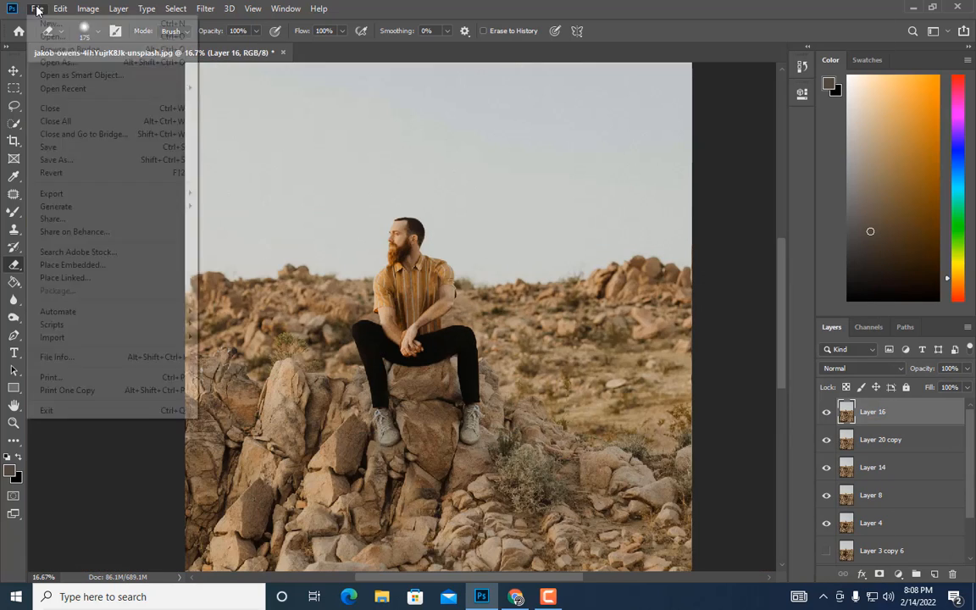
left_click(52, 159)
left_click(375, 257)
type("-1")
left_click(371, 395)
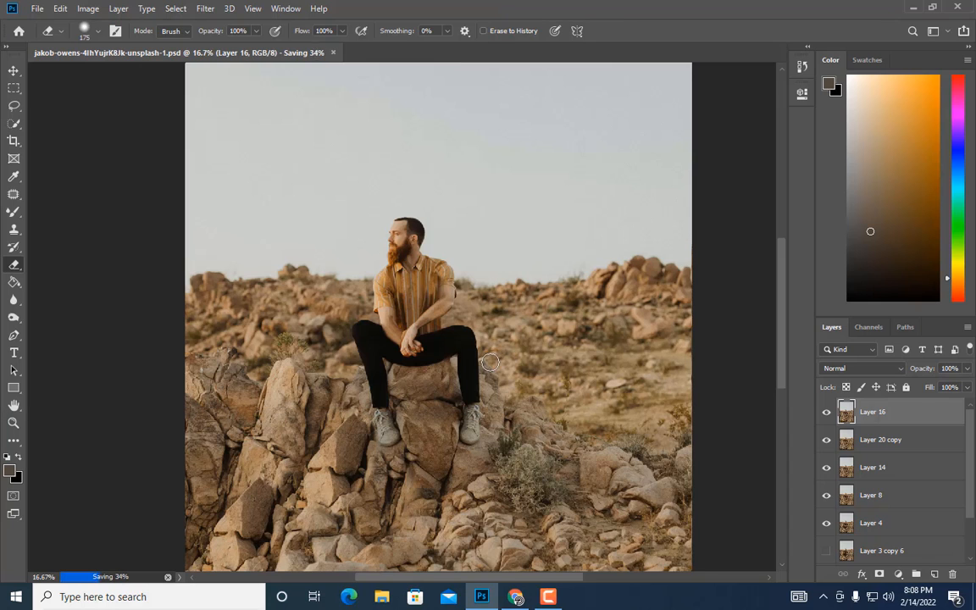
Step: Delete all the intermediate layers between Layer 16 and the Background
left_click(881, 442)
key("Delete")
key("Delete")
key("Delete")
key("Delete")
key("Delete")
key("Delete")
key("Delete")
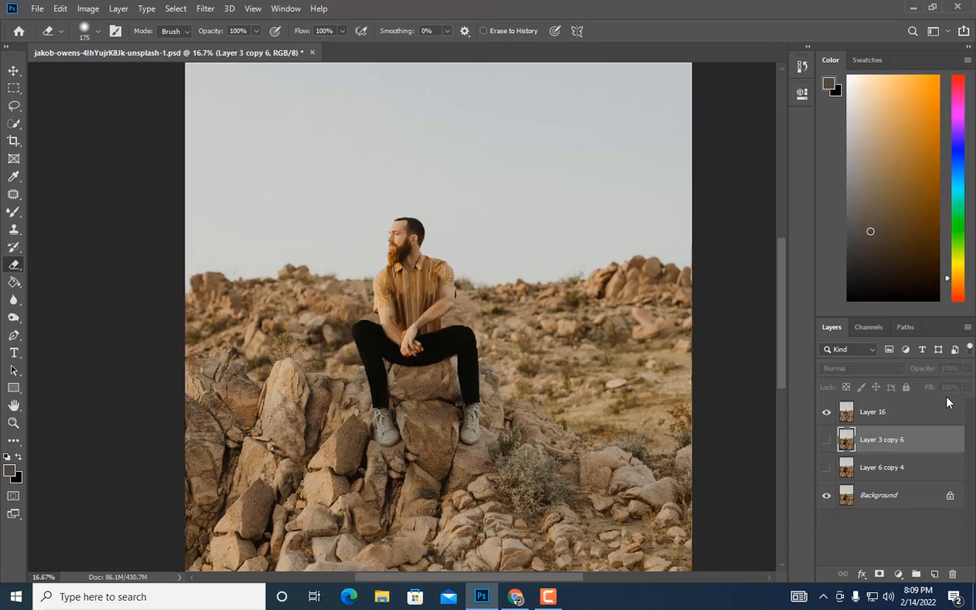
Step: Duplicate the Background and lower Layer 16's opacity to 57%
key("ctrl+j")
left_click(900, 412)
left_click(966, 368)
left_click_drag(966, 384, 944, 385)
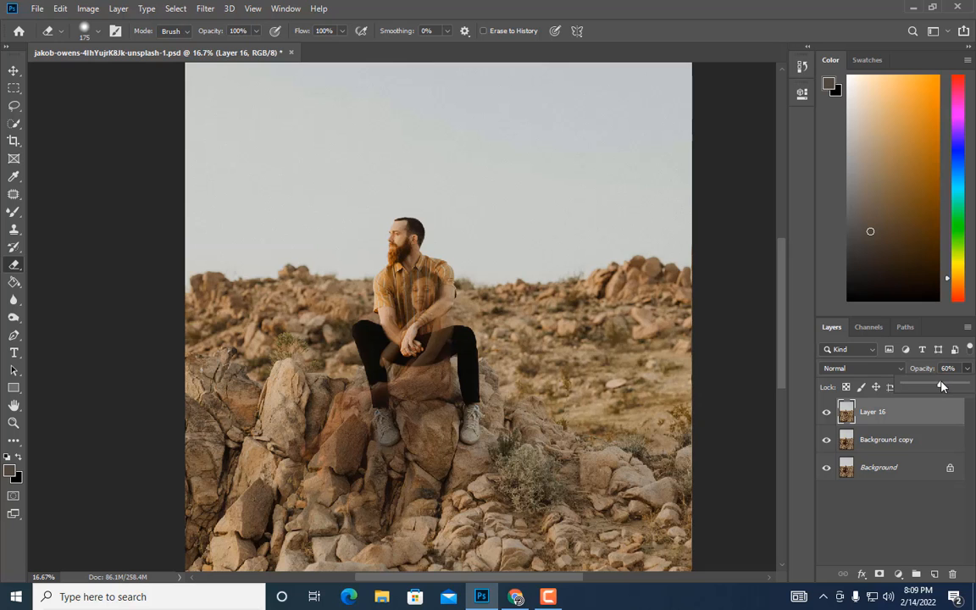
Step: Compare the image with Layer 16 off and on, and lower its opacity to 46%
key("ctrl+plus")
key("ctrl+plus")
left_click(826, 412)
left_click(827, 412)
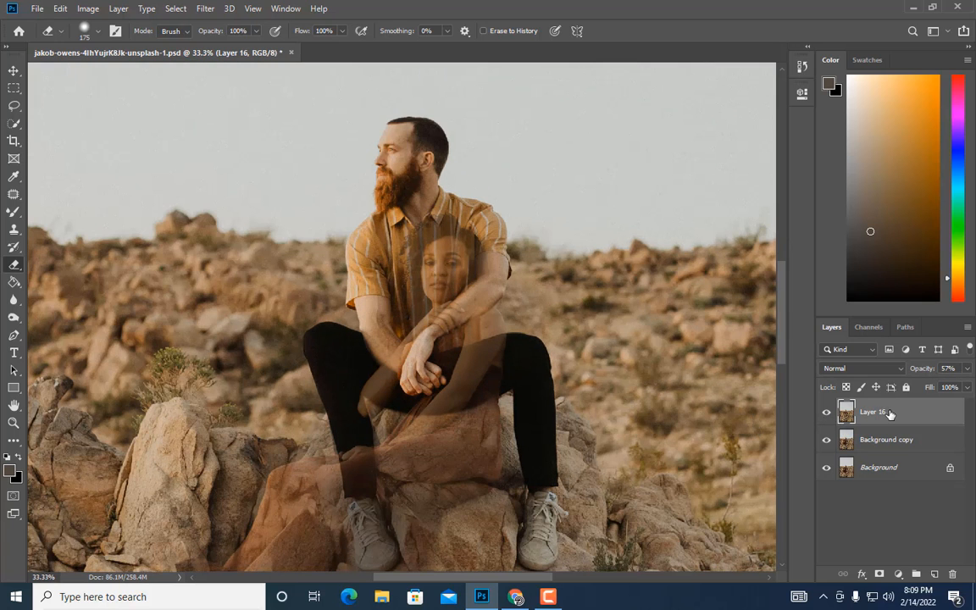
scroll(439, 281, "down", 3)
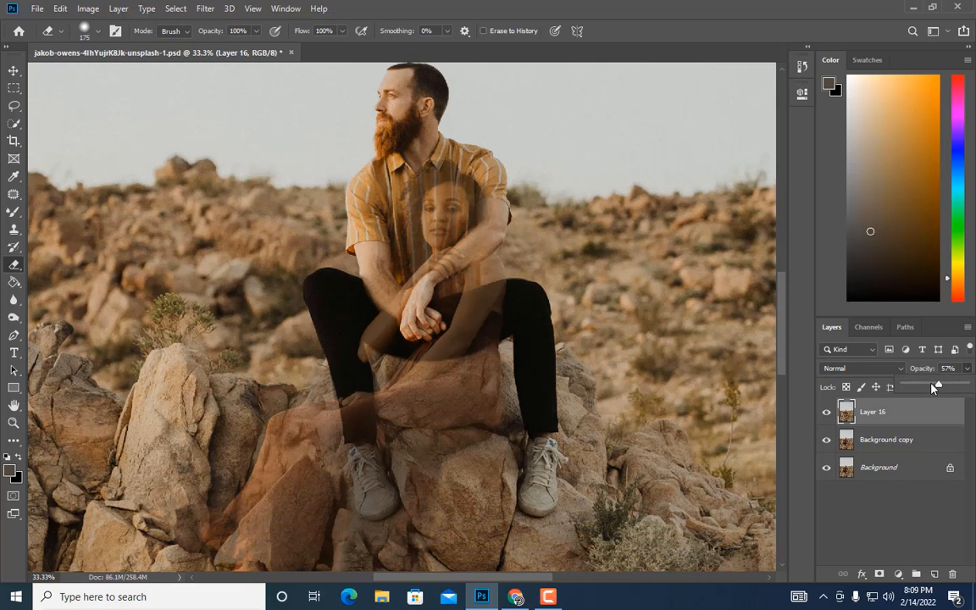
left_click_drag(931, 384, 931, 384)
key("Return")
Step: Partially erase Layer 16 over the woman and her dress with a 600 px eraser at 26% opacity
key("bracketright")
key("bracketright")
key("bracketright")
key("bracketright")
key("bracketright")
key("bracketright")
key("bracketright")
key("bracketright")
key("bracketright")
key("bracketright")
key("bracketright")
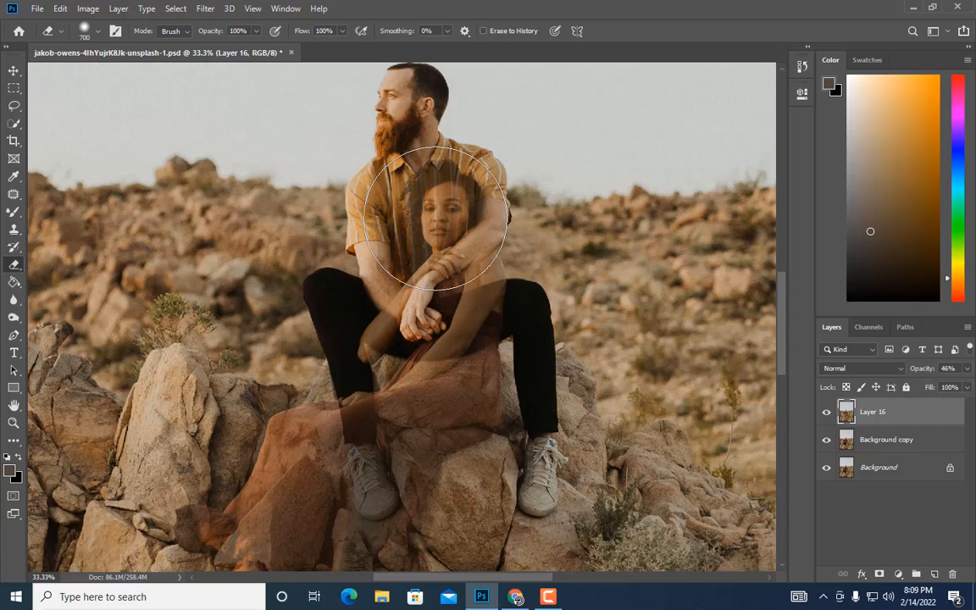
key("bracketleft")
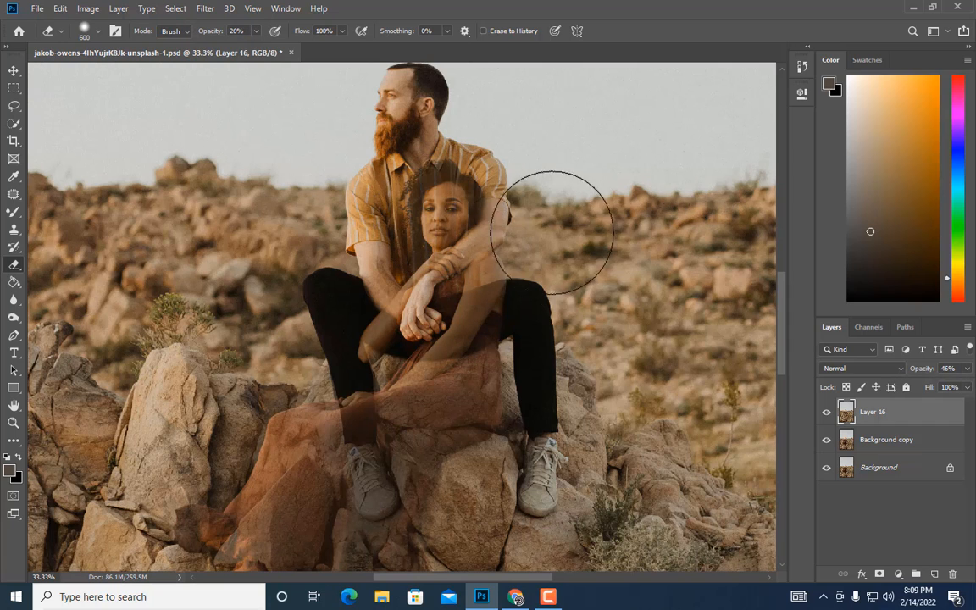
key("ctrl+minus")
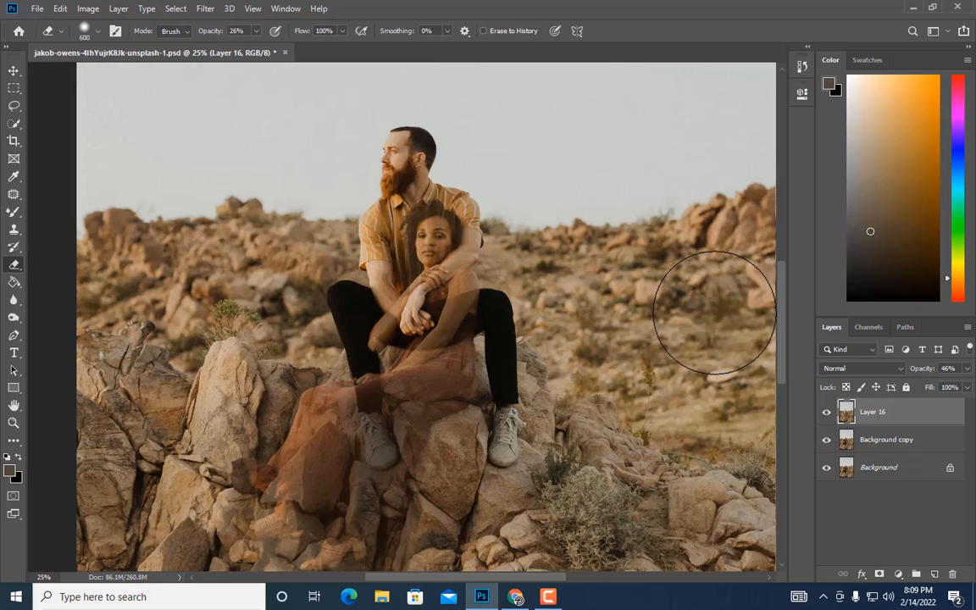
left_click(337, 454)
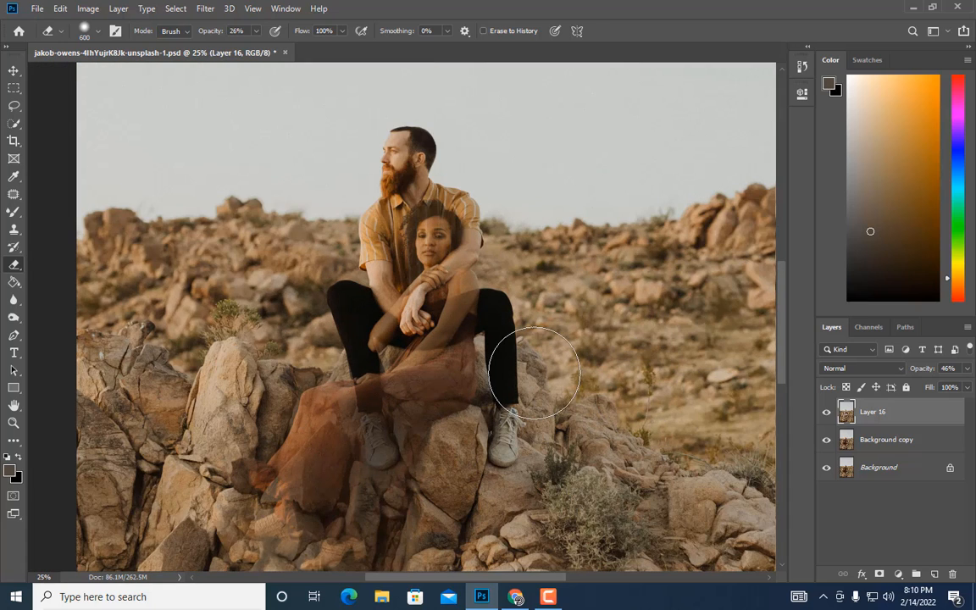
Step: Raise Layer 16's opacity to 61% and partially erase it over the woman's head
left_click(967, 367)
left_click_drag(933, 386, 938, 388)
left_click(432, 220)
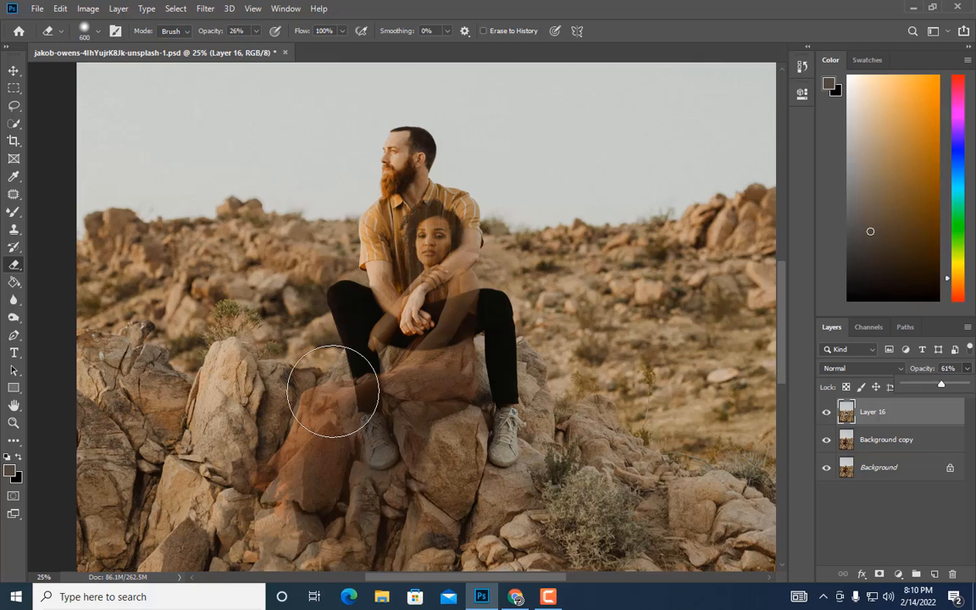
Step: Check the blend with Layer 16 off and on, and fade it over the woman with a 900 px eraser
key("ctrl+minus")
key("ctrl+minus")
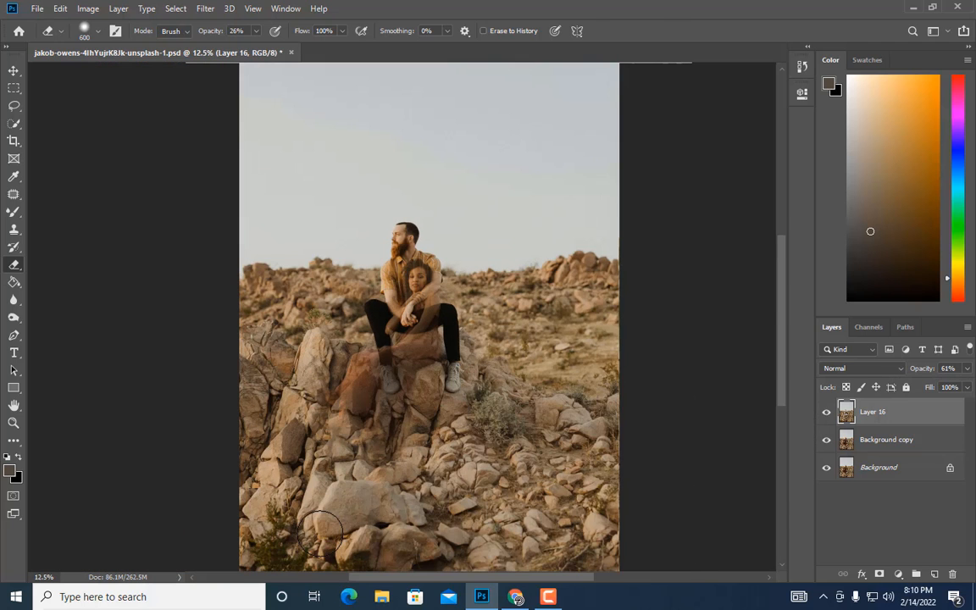
key("ctrl+plus")
key("ctrl+plus")
left_click(826, 413)
left_click(826, 412)
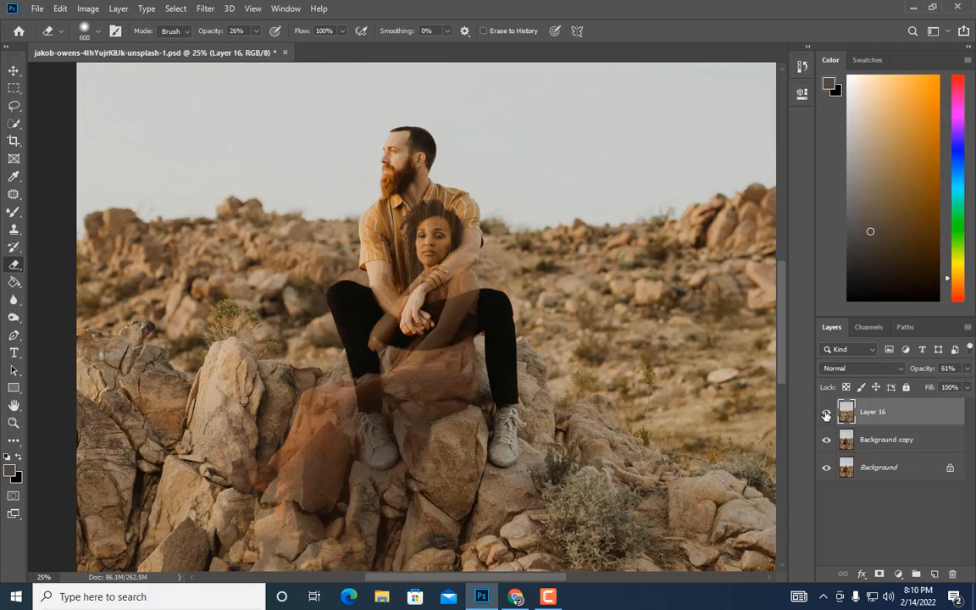
key("bracketright")
key("bracketright")
key("bracketright")
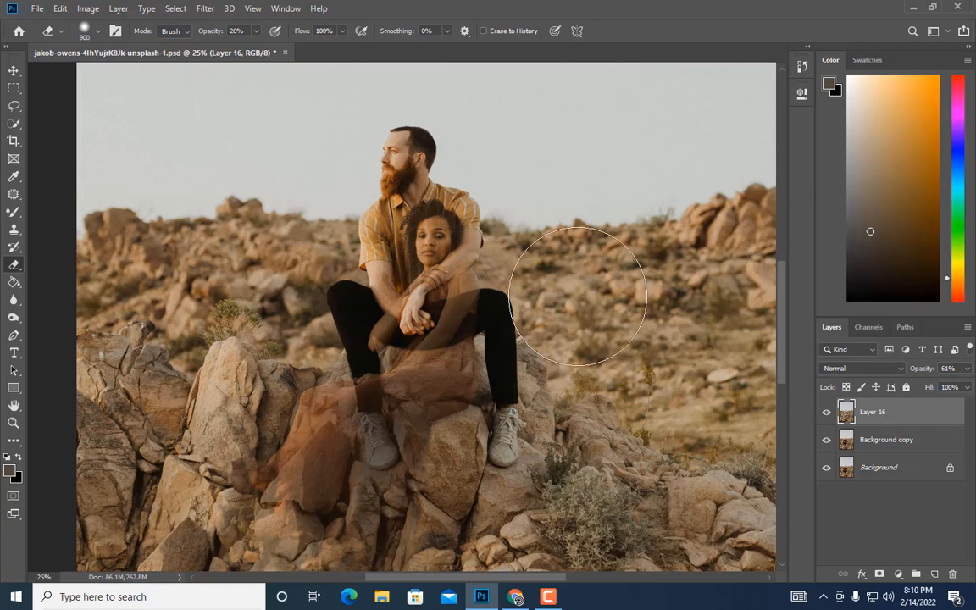